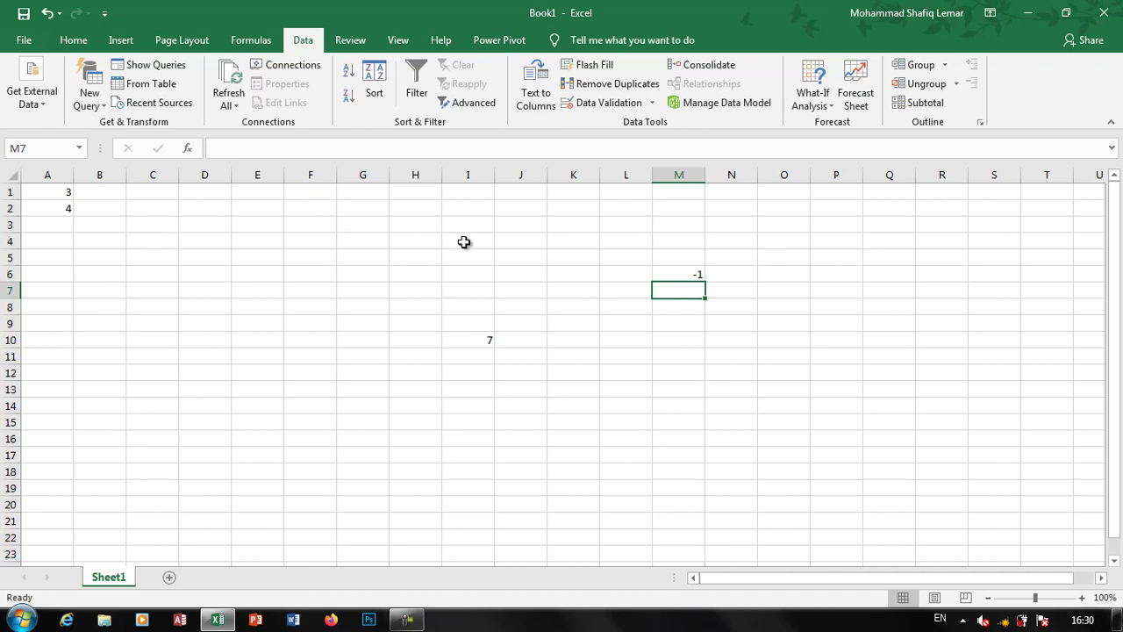
# Clear the stray numbers from A1:N11 and open Data Validation for column H
pyautogui.moveTo(737, 358)
pyautogui.mouseDown()
pyautogui.moveTo(6, 210)
pyautogui.moveTo(41, 186)
pyautogui.mouseUp()
pyautogui.press('Delete')
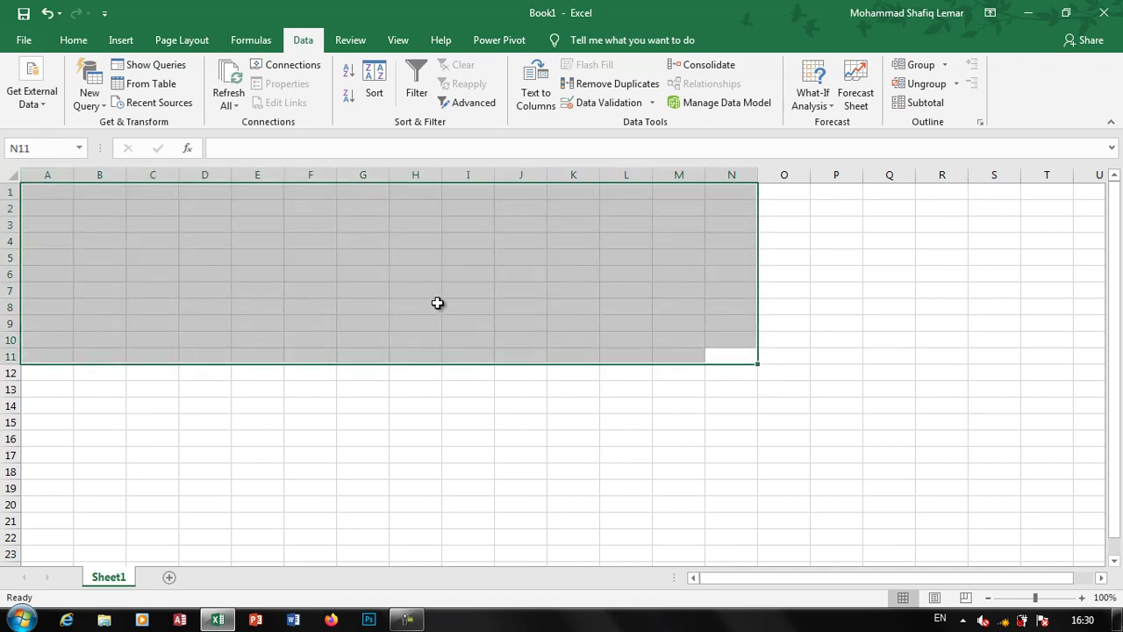
pyautogui.click(439, 304)
pyautogui.click(426, 174)
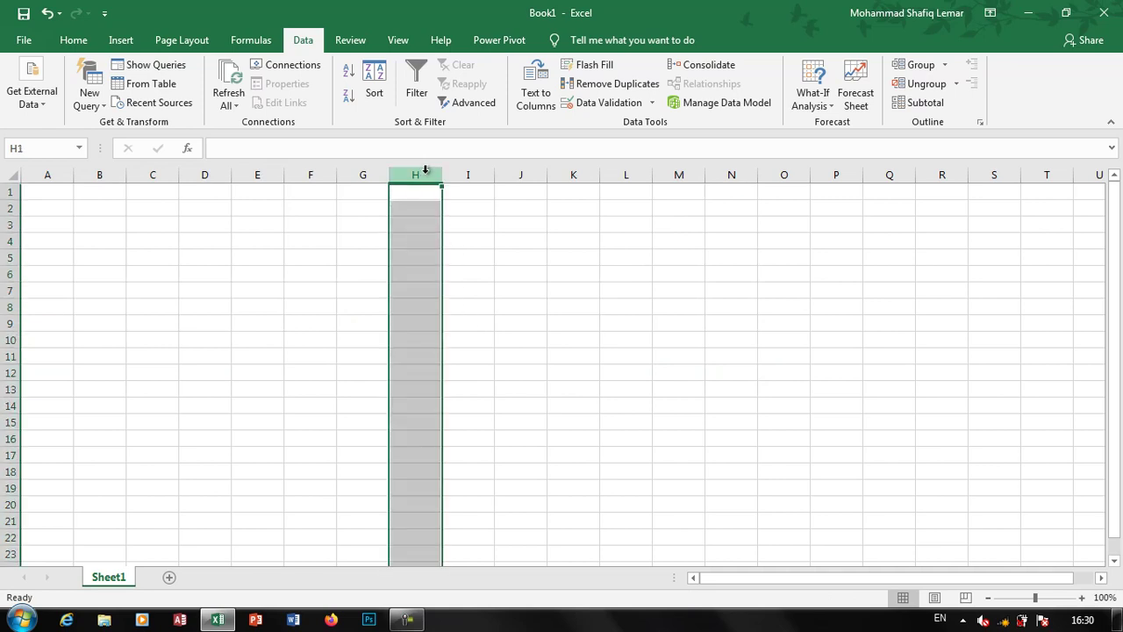
pyautogui.click(586, 102)
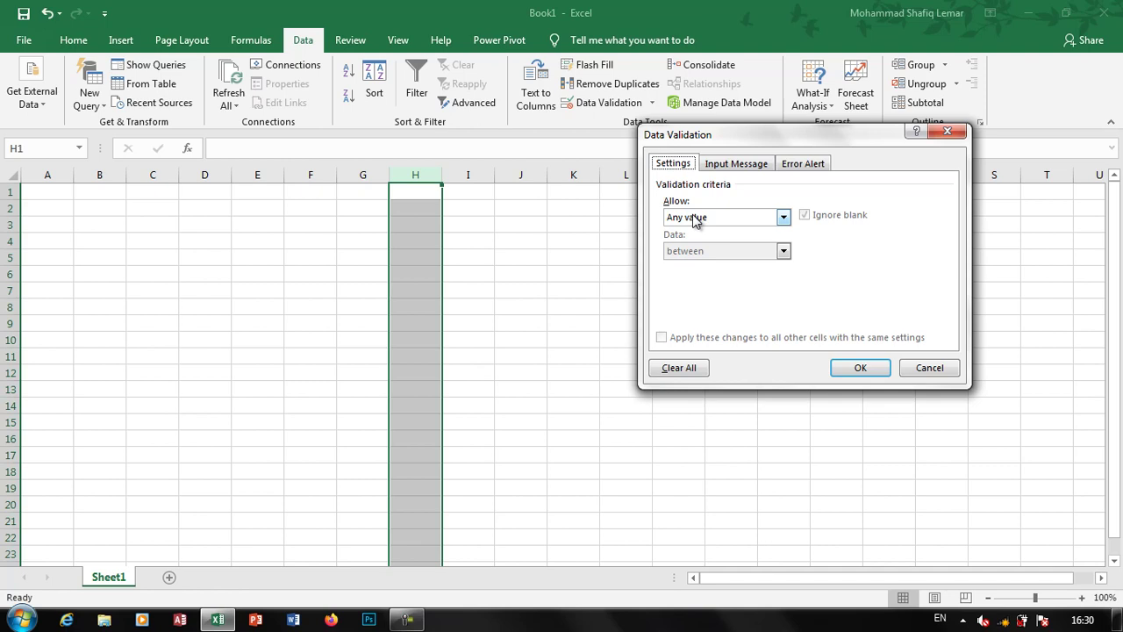
# Allow only whole numbers less than or equal to 100 in column H, with Ignore blank unchecked
pyautogui.click(692, 216)
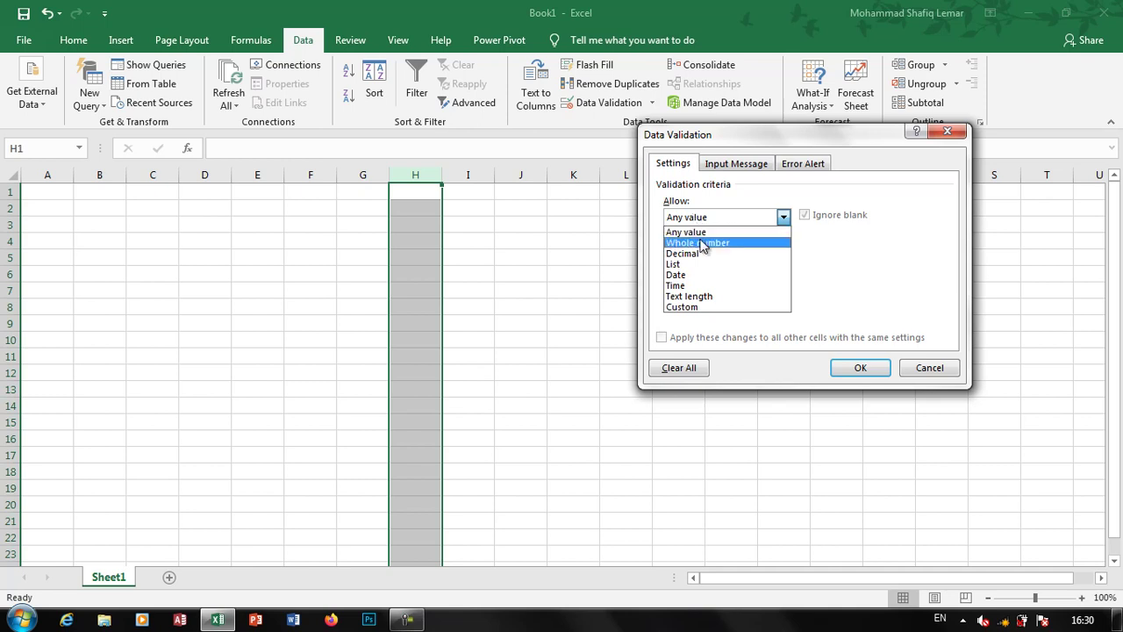
pyautogui.click(703, 244)
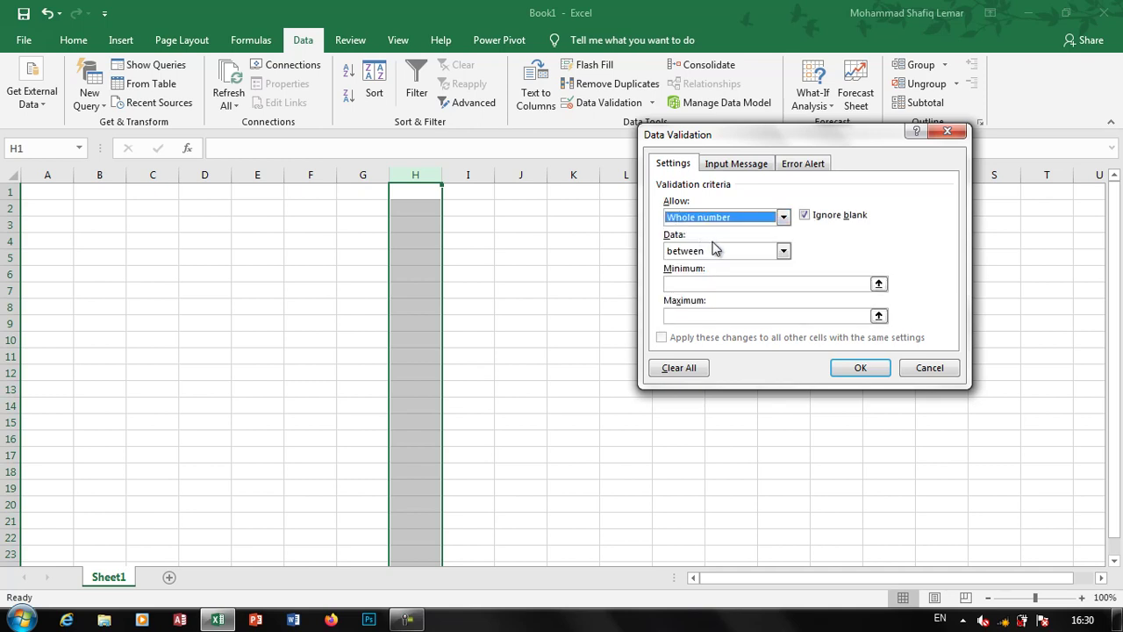
pyautogui.click(711, 253)
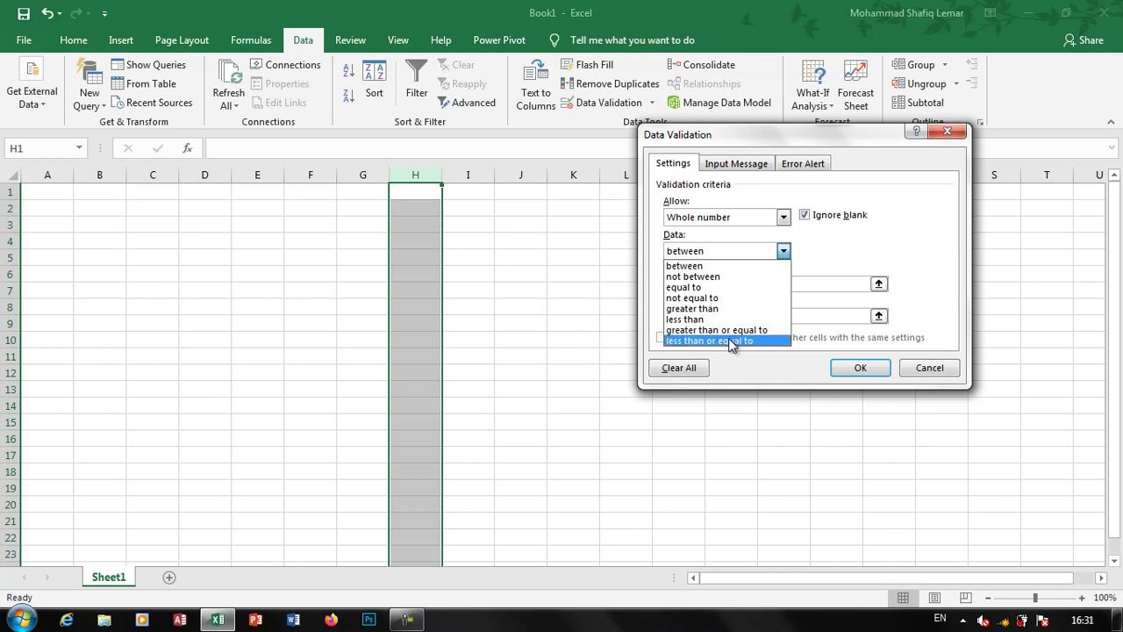
pyautogui.click(730, 341)
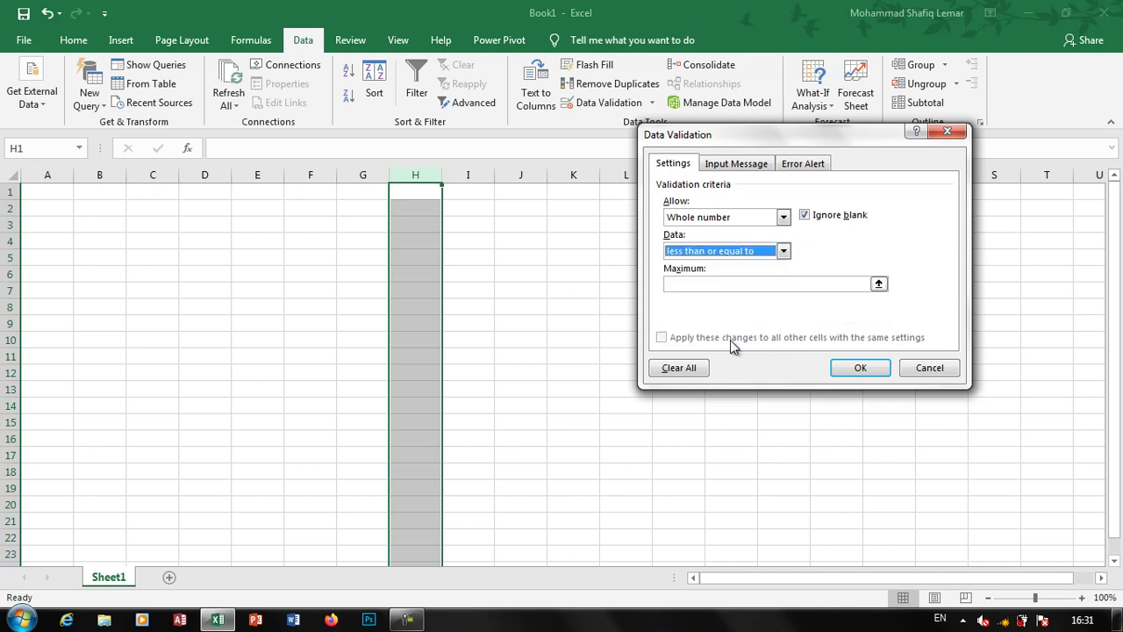
pyautogui.click(728, 283)
pyautogui.press('End')
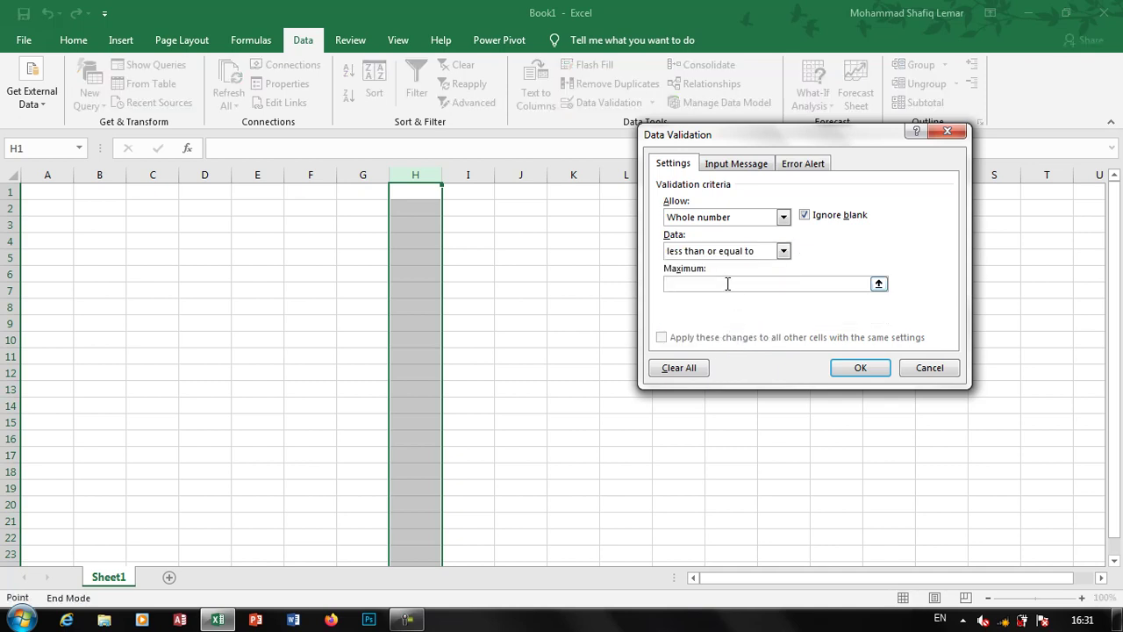
pyautogui.write('100')
pyautogui.click(835, 225)
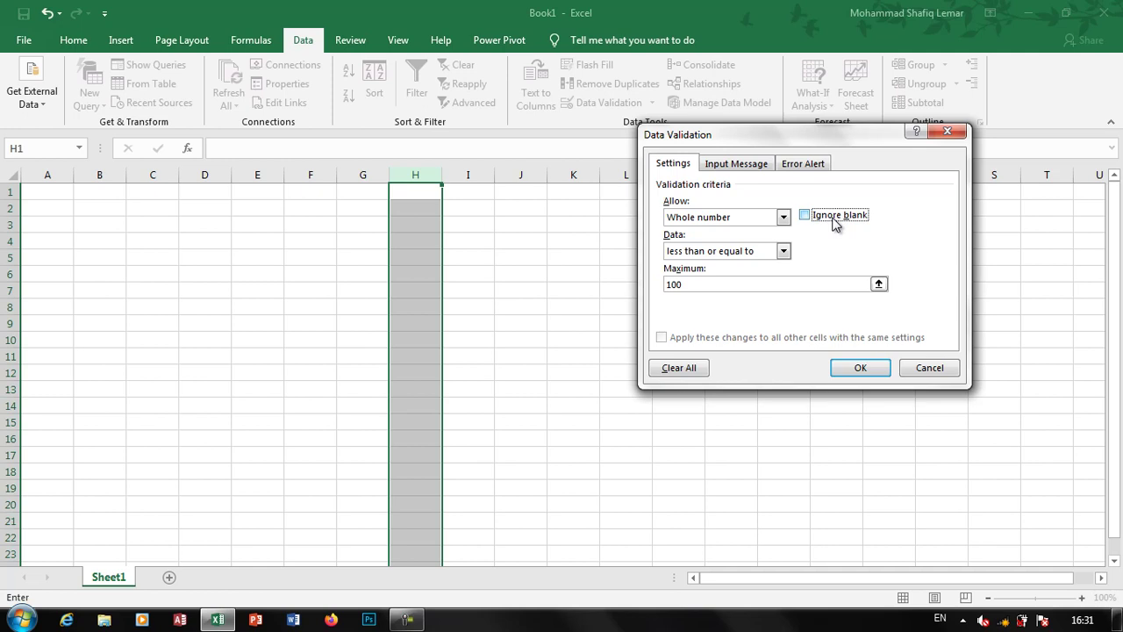
pyautogui.click(858, 367)
# Try 545 and then 50.2 in H1, both rejected by the validation rule
pyautogui.click(414, 204)
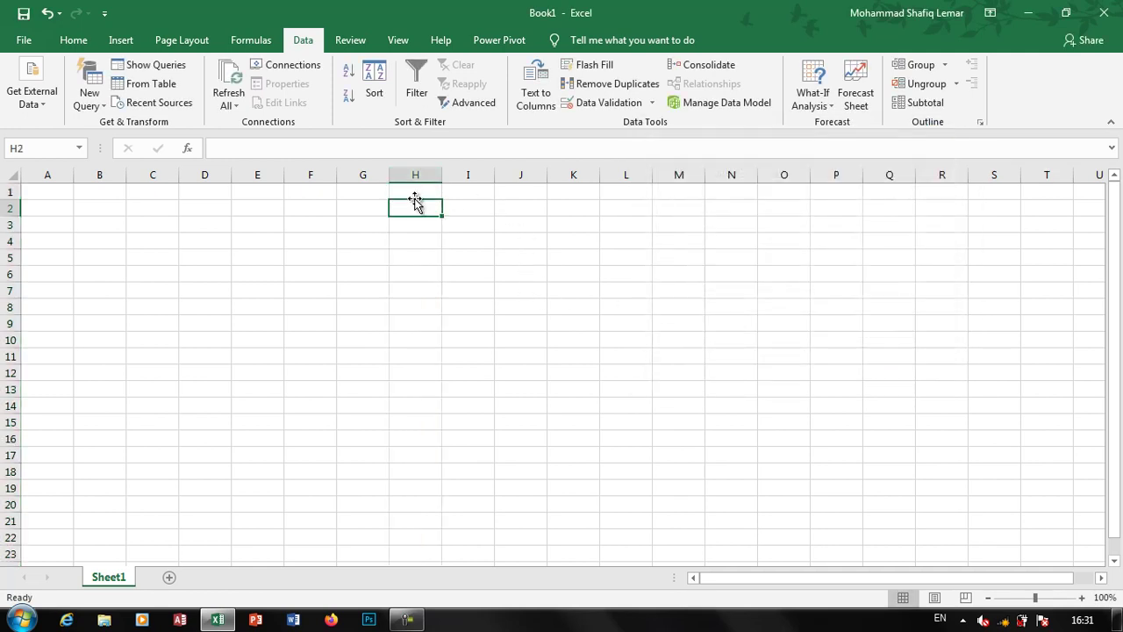
pyautogui.click(415, 192)
pyautogui.write('5')
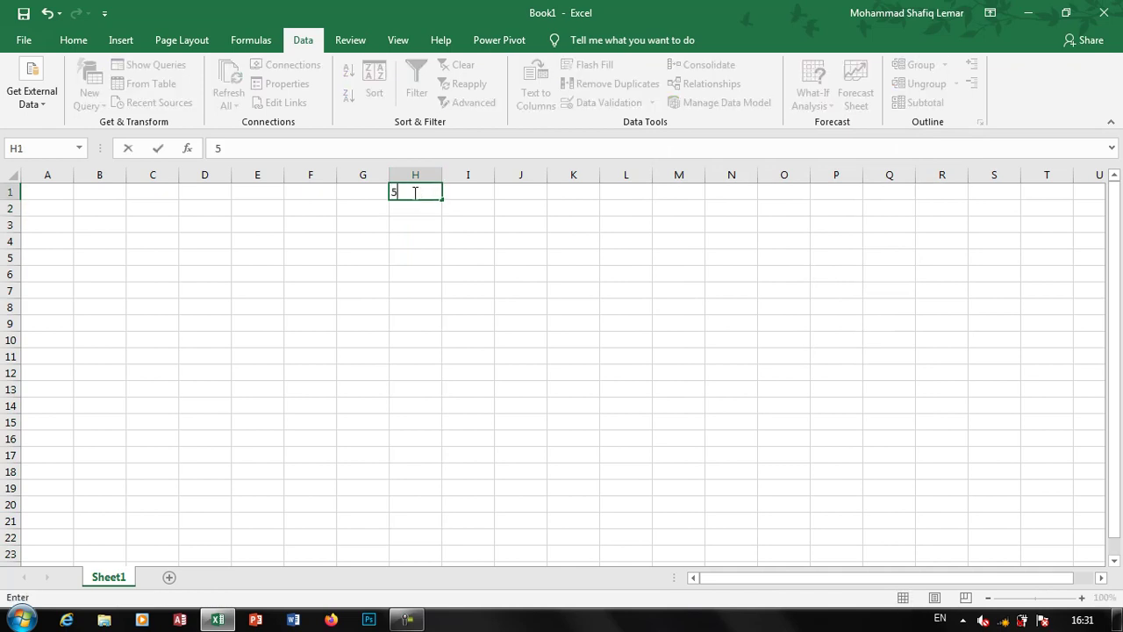
pyautogui.write('45')
pyautogui.press('Return')
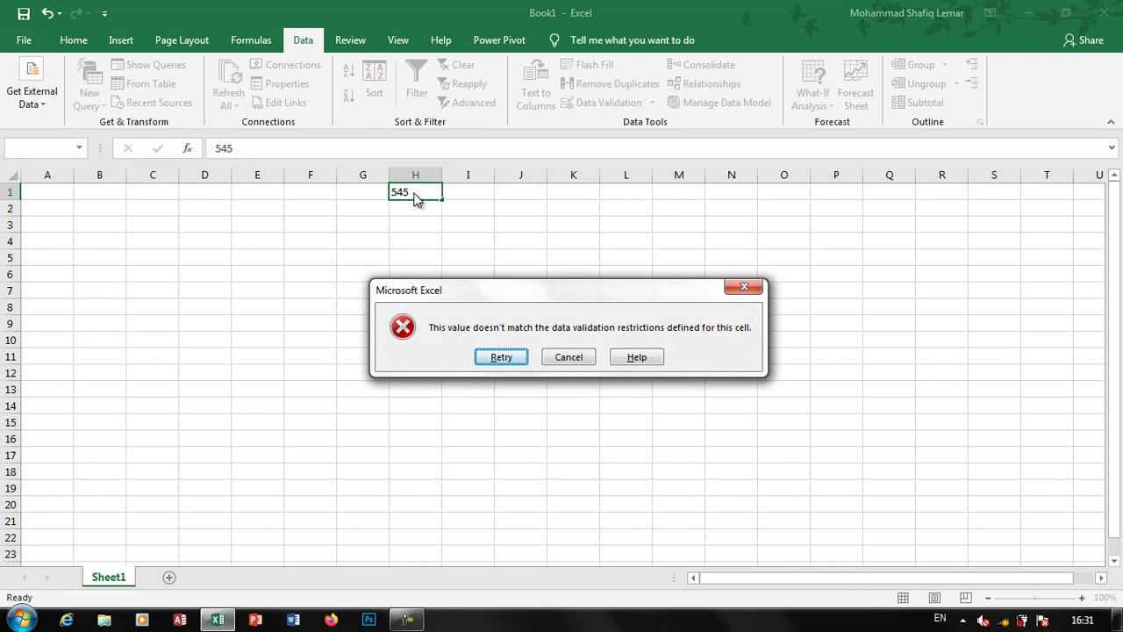
pyautogui.press('Return')
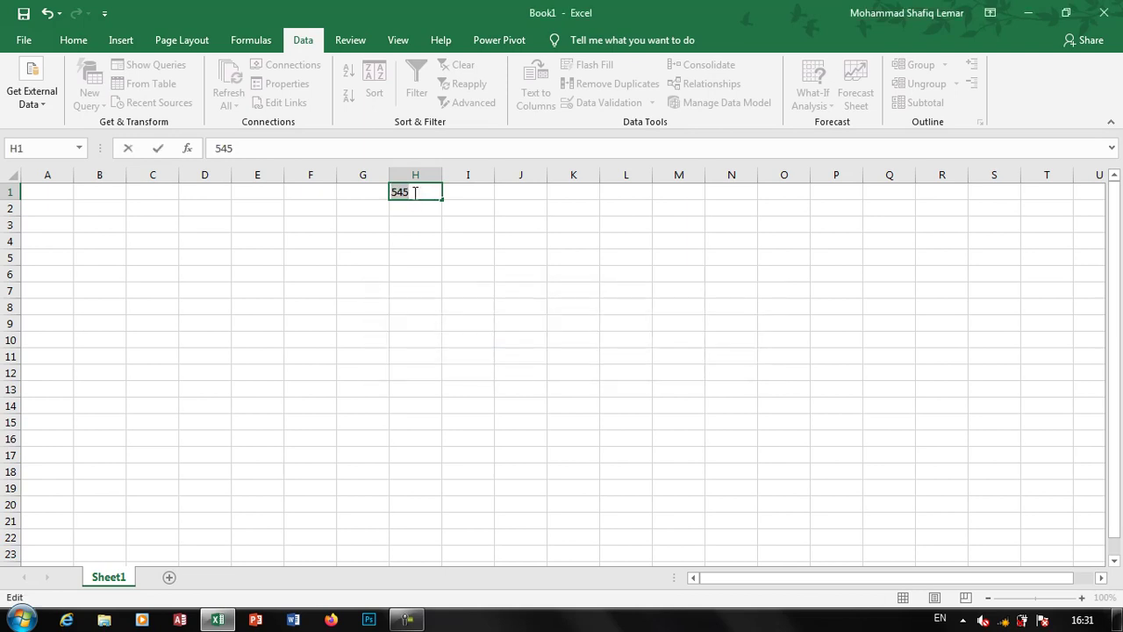
pyautogui.write('50.2')
pyautogui.press('Return')
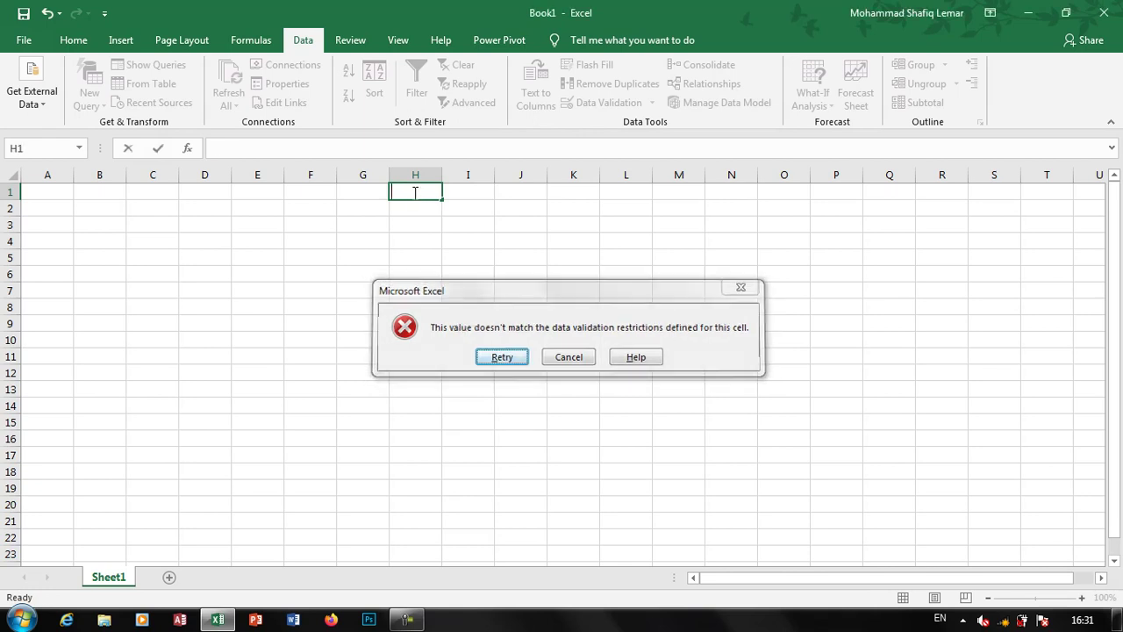
pyautogui.press('Return')
# Enter the valid values 50, -90000, 80, 99 and 100 in H1:H5
pyautogui.write('50')
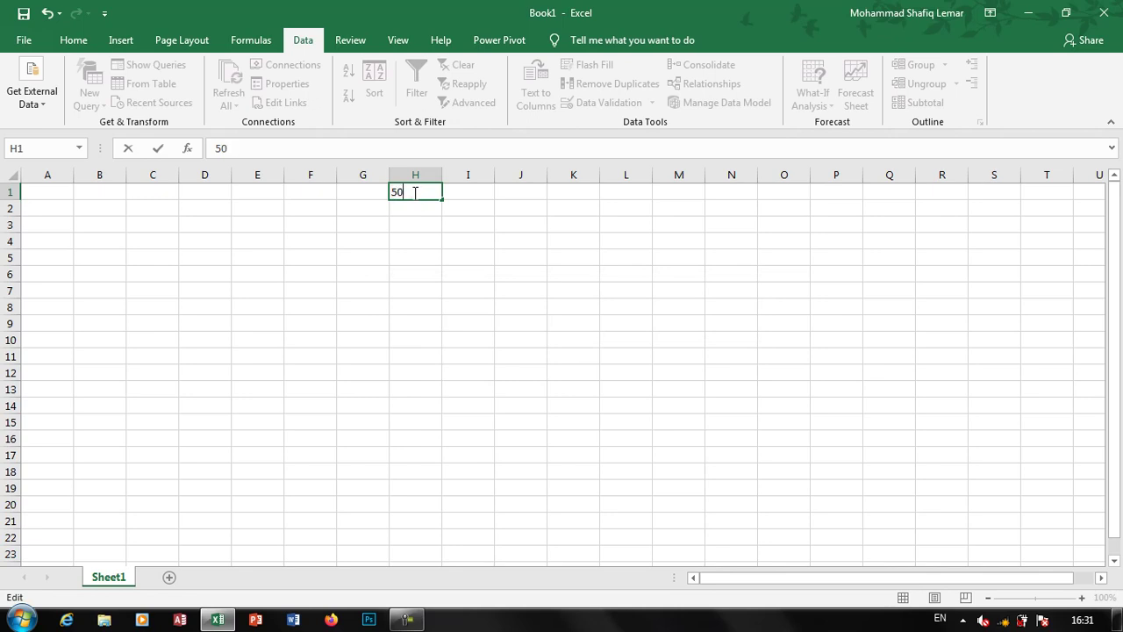
pyautogui.press('Return')
pyautogui.write('-90000')
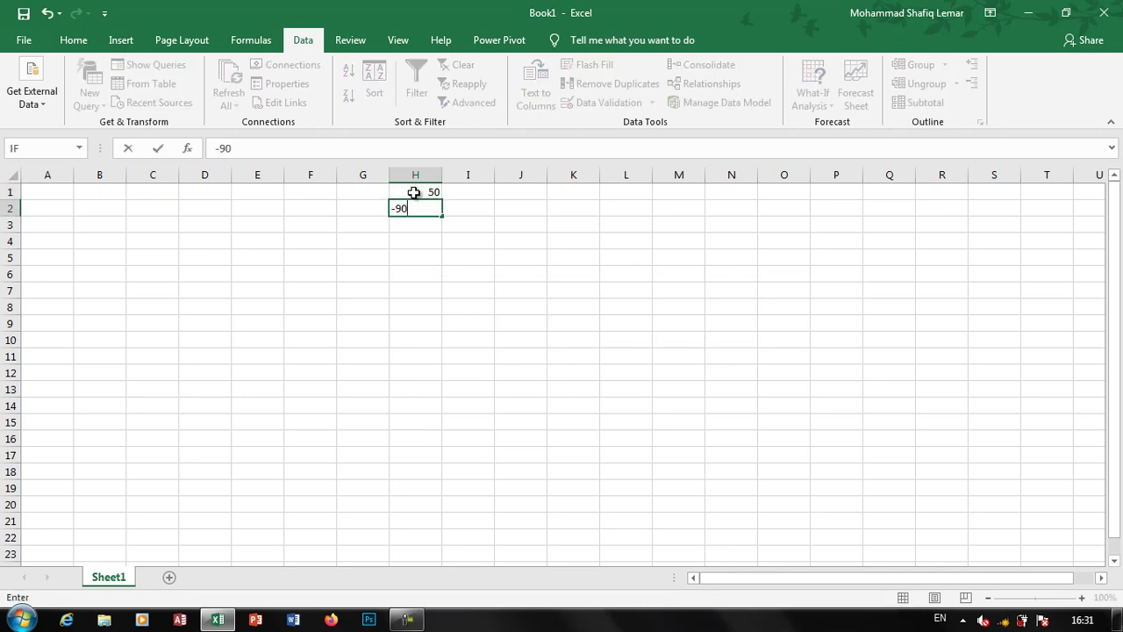
pyautogui.press('Return')
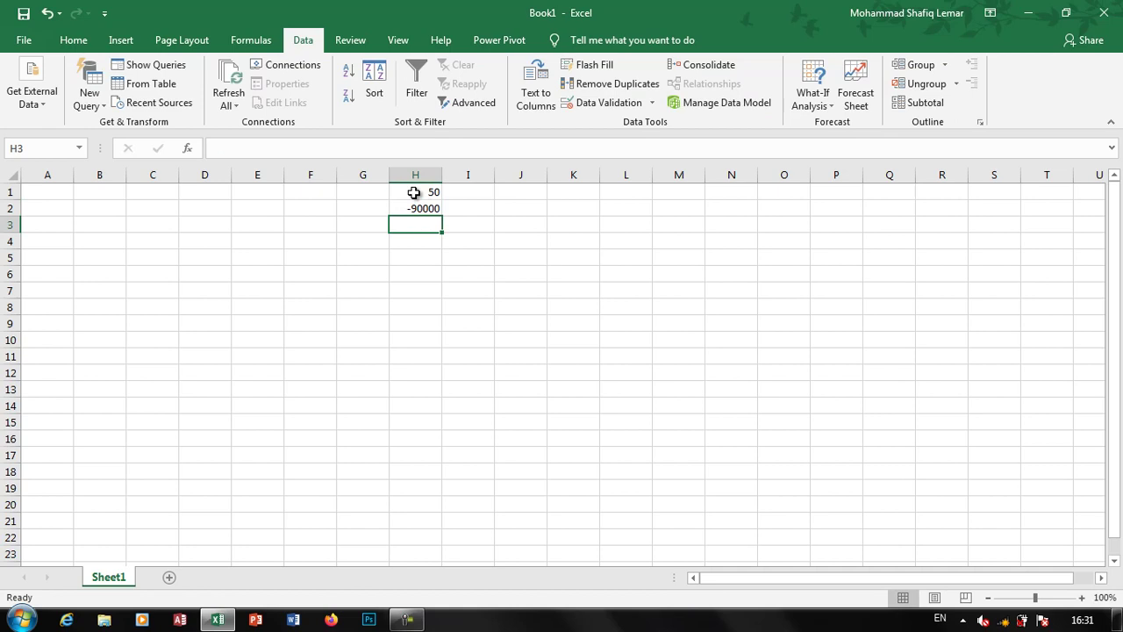
pyautogui.write('80')
pyautogui.press('Return')
pyautogui.write('99')
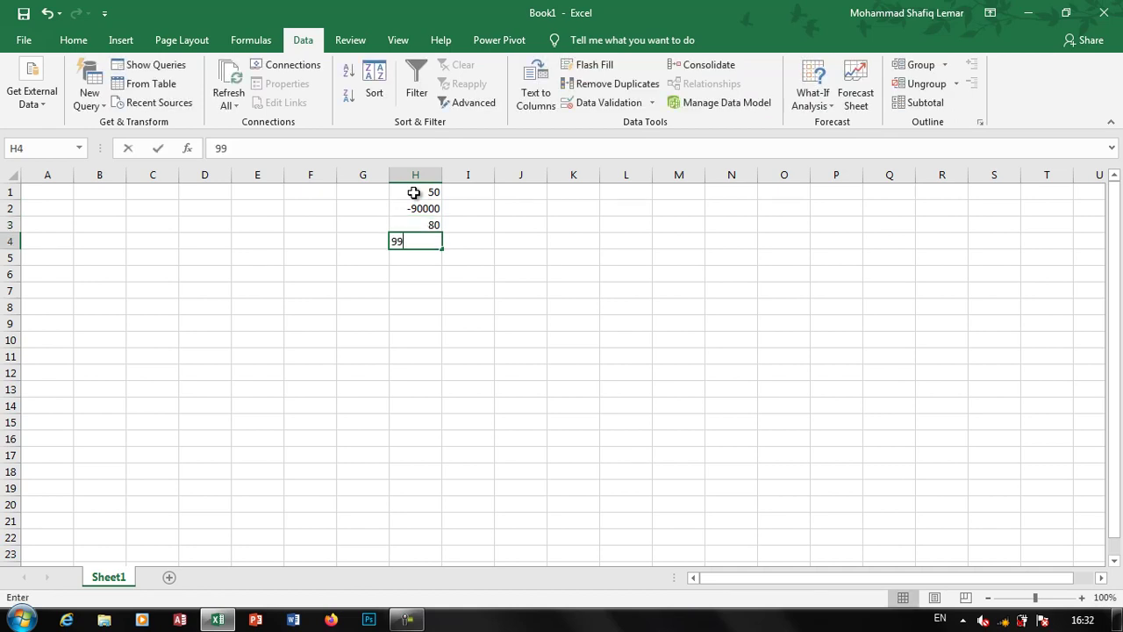
pyautogui.press('Return')
pyautogui.write('100')
pyautogui.press('Return')
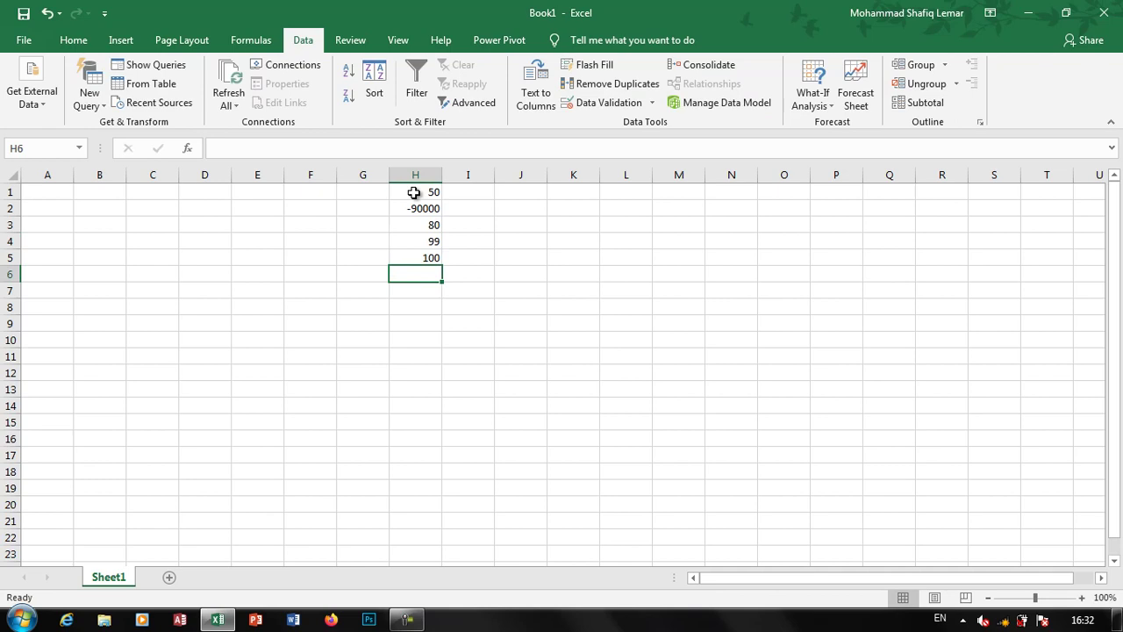
# Try 101 in H6, see it rejected, and cancel the entry
pyautogui.write('101')
pyautogui.press('Return')
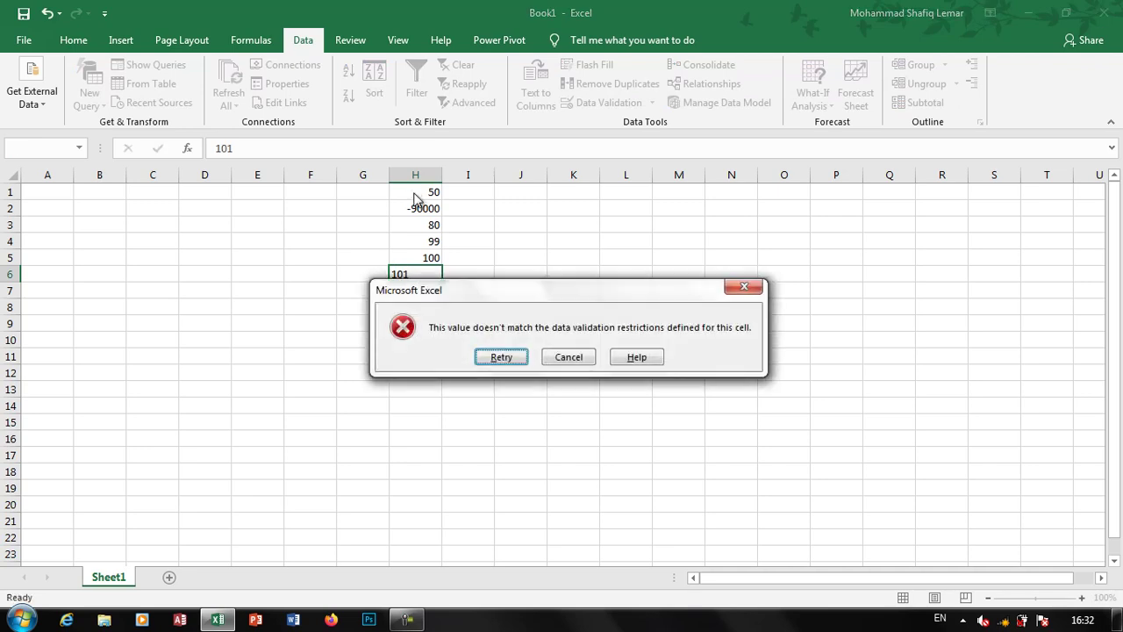
pyautogui.press('Return')
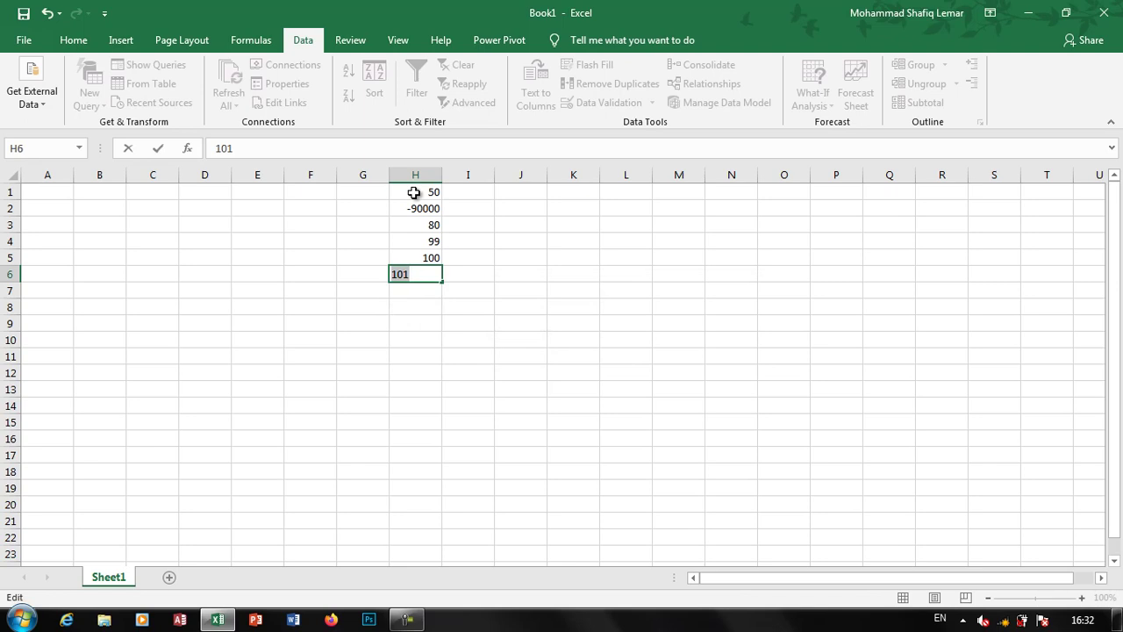
pyautogui.press('Escape')
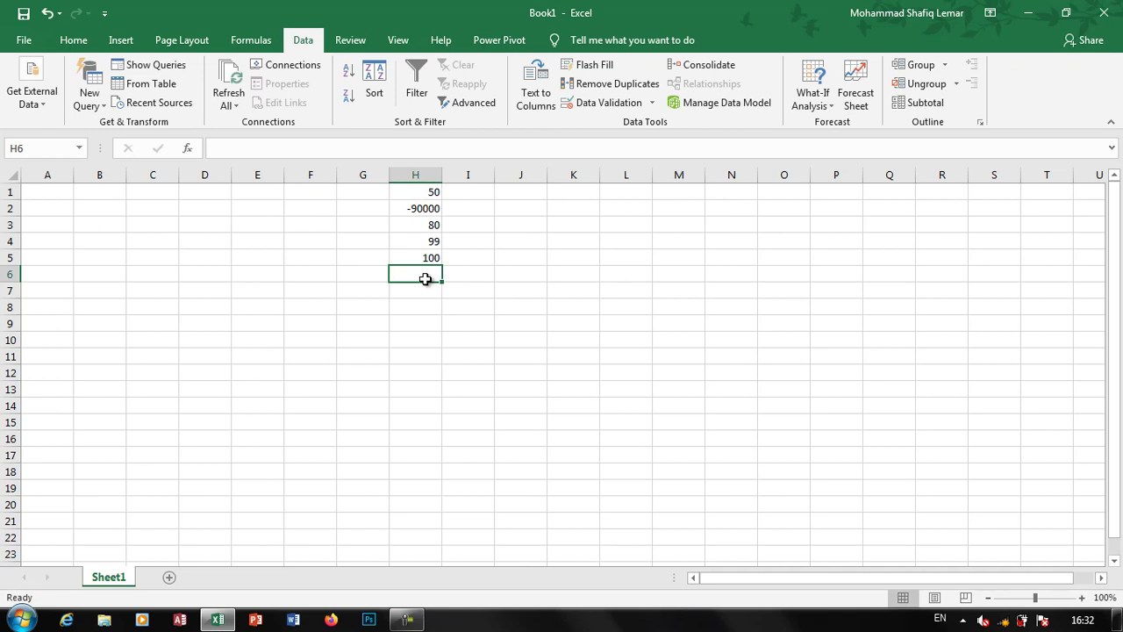
pyautogui.press('Return')
pyautogui.click(482, 174)
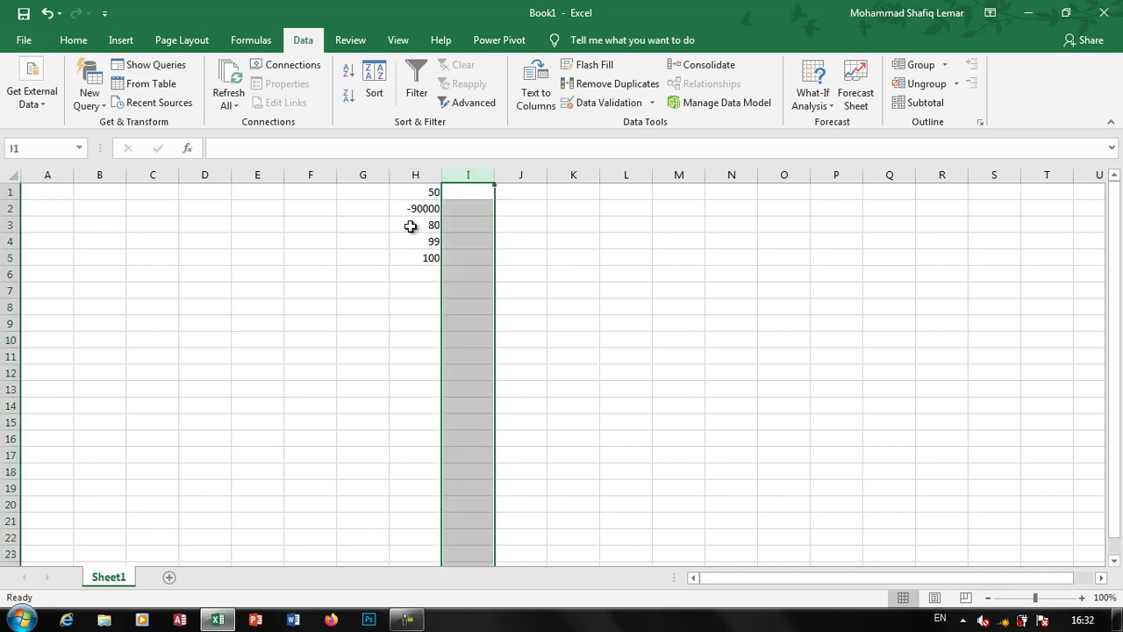
pyautogui.click(628, 106)
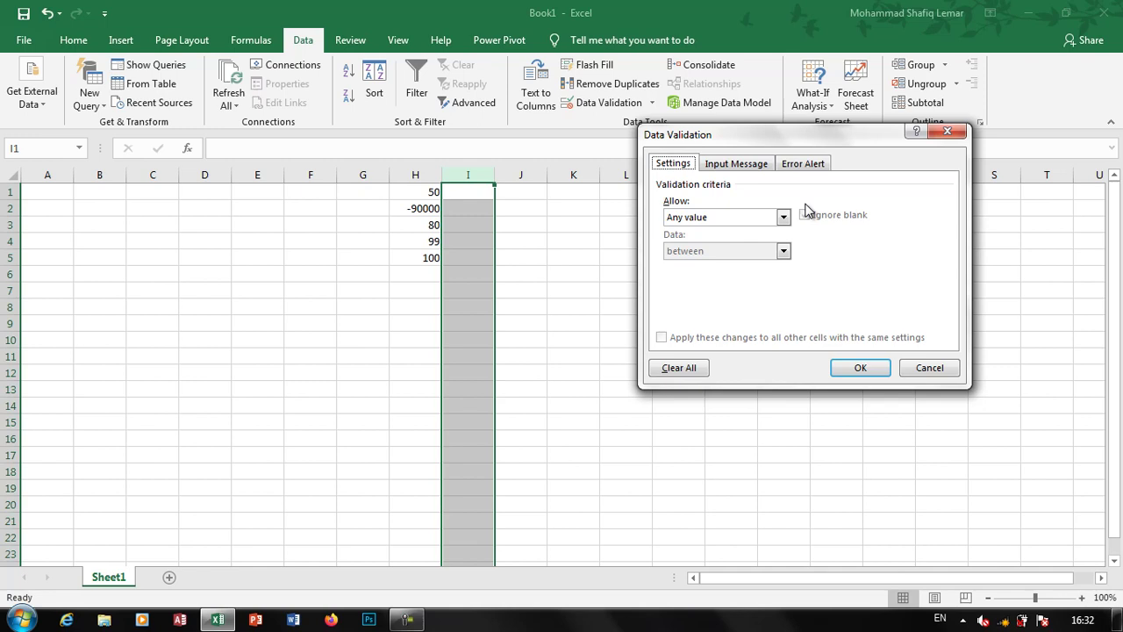
pyautogui.click(716, 218)
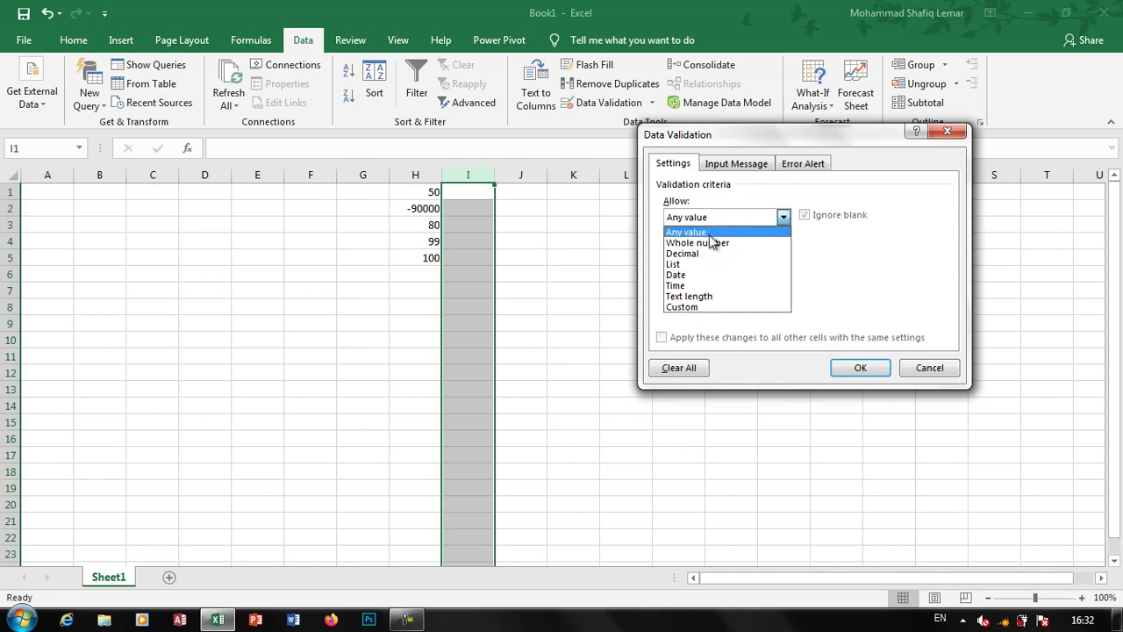
pyautogui.click(707, 254)
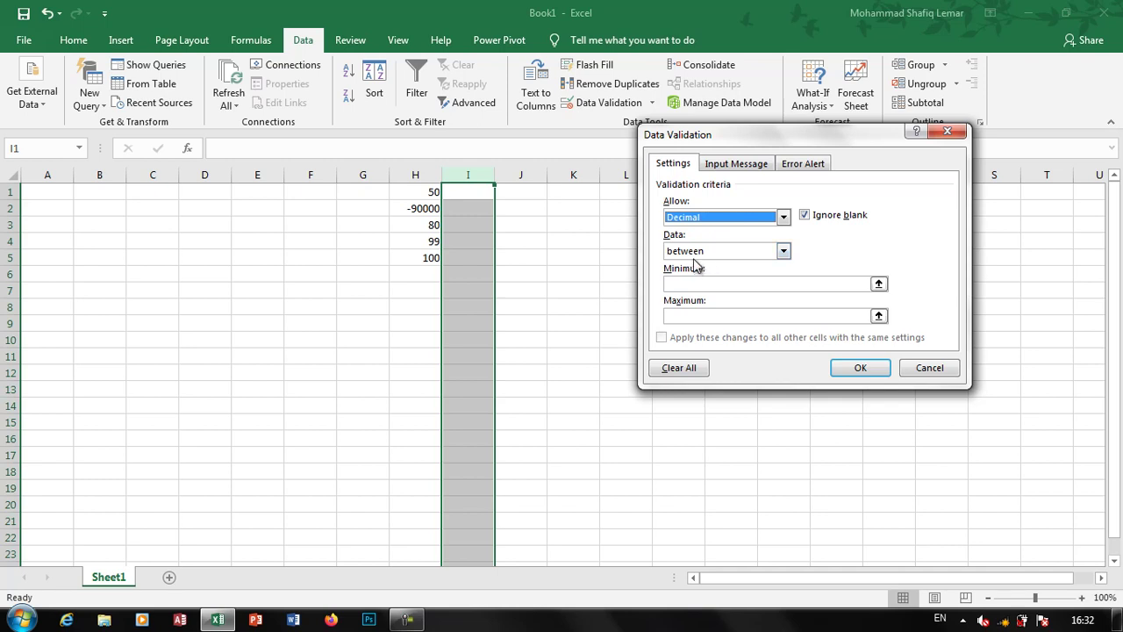
pyautogui.click(708, 218)
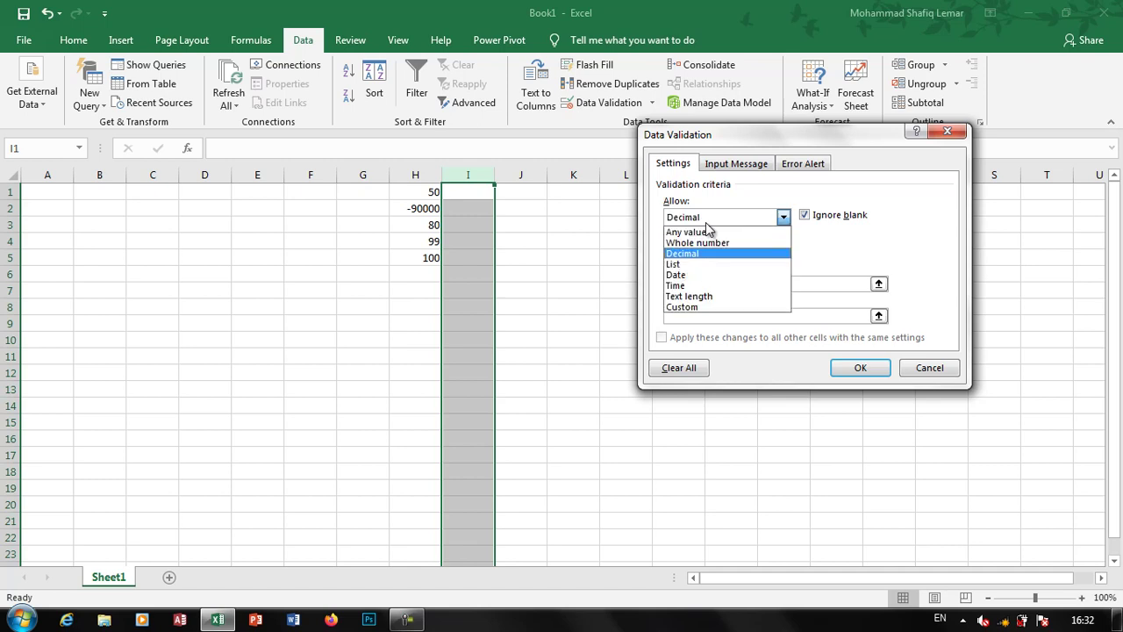
pyautogui.click(931, 368)
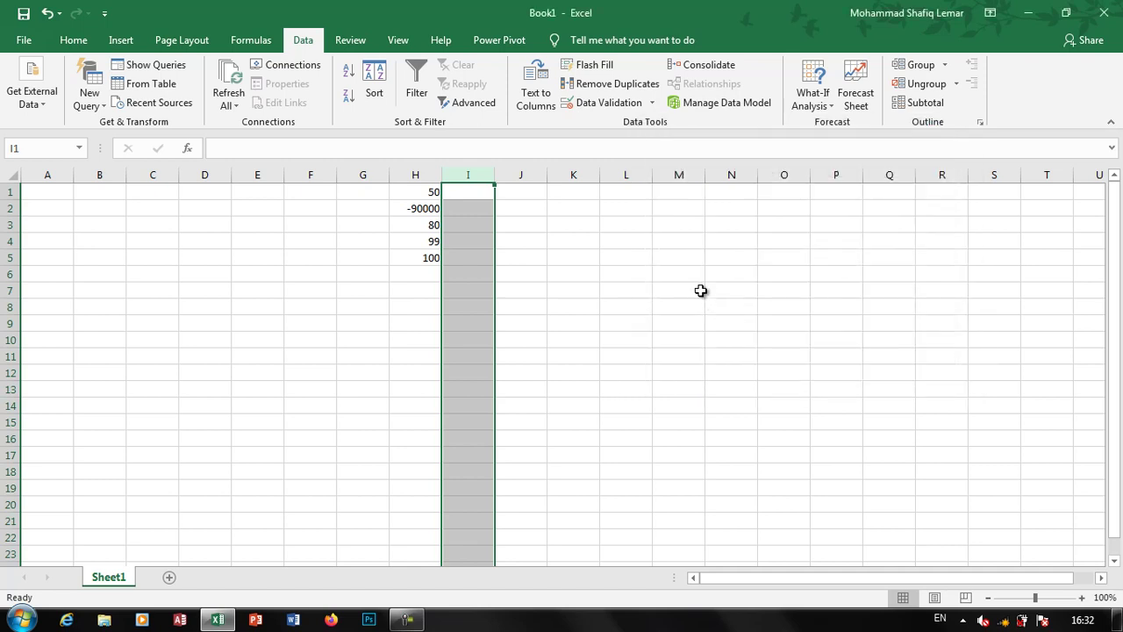
pyautogui.click(647, 261)
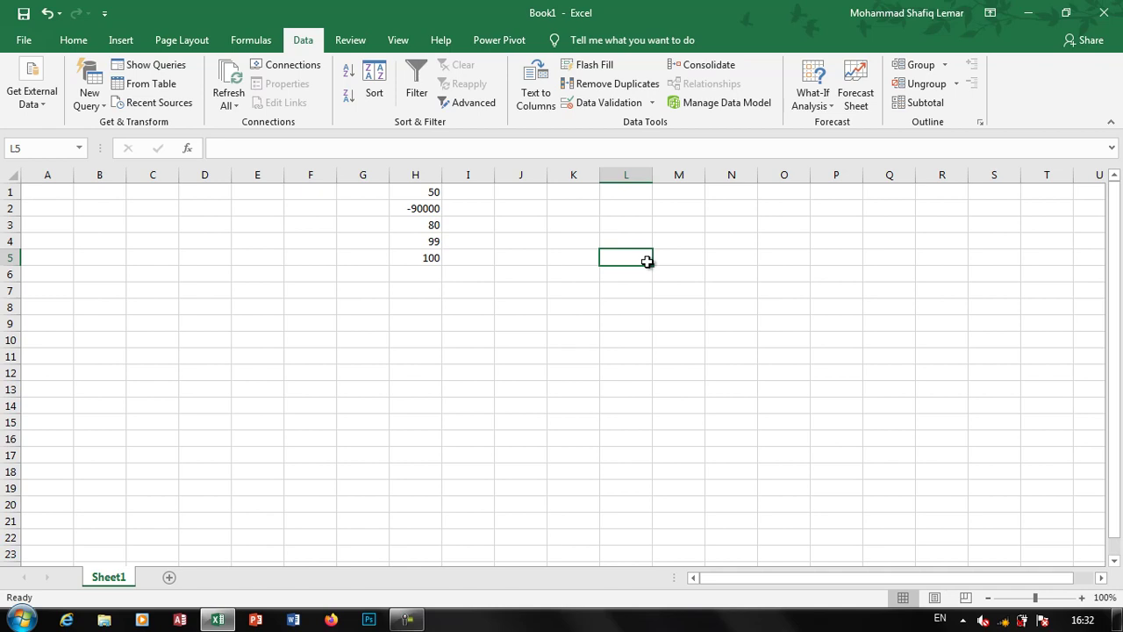
# Type the labels Binary, Octal, Decimal and HexaDecimal down L5:L8
pyautogui.write('Binary')
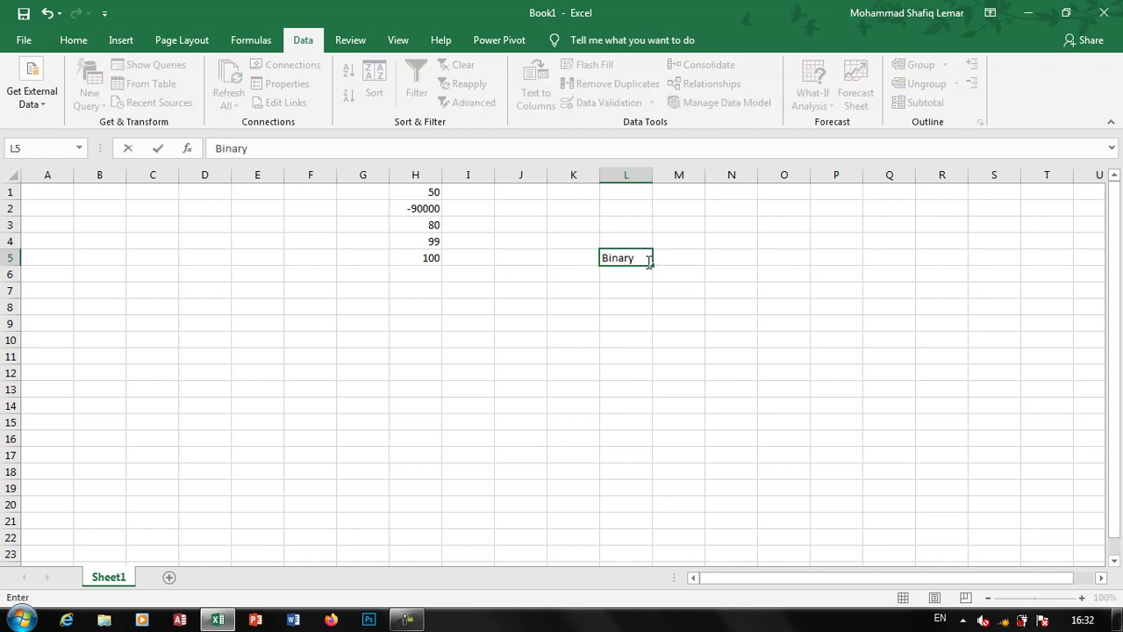
pyautogui.press('Return')
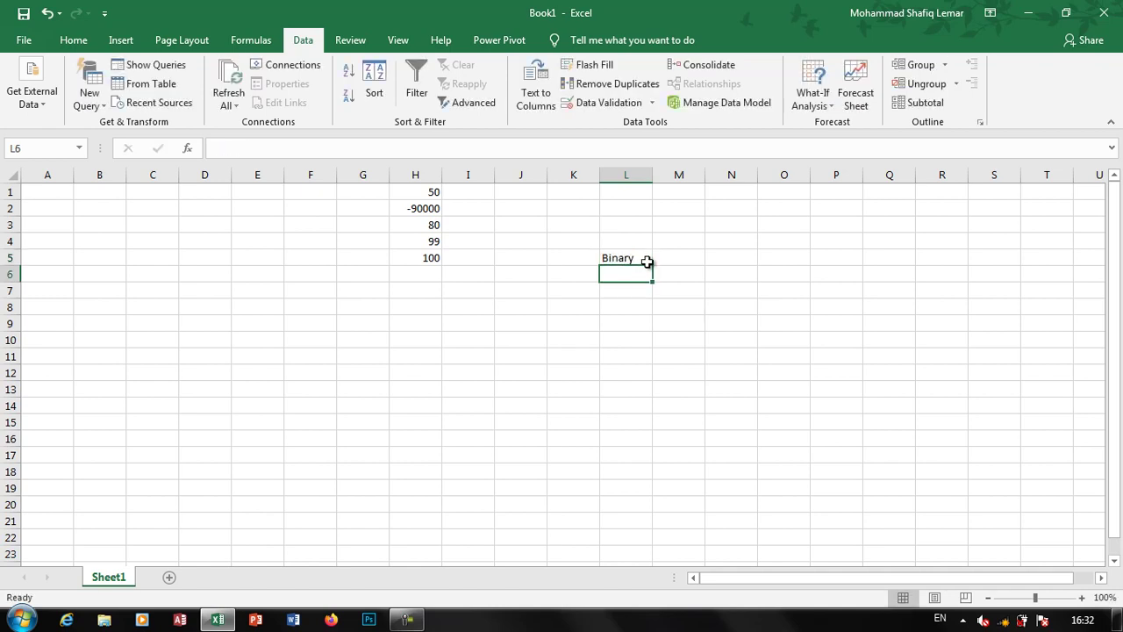
pyautogui.write('Octal')
pyautogui.press('Return')
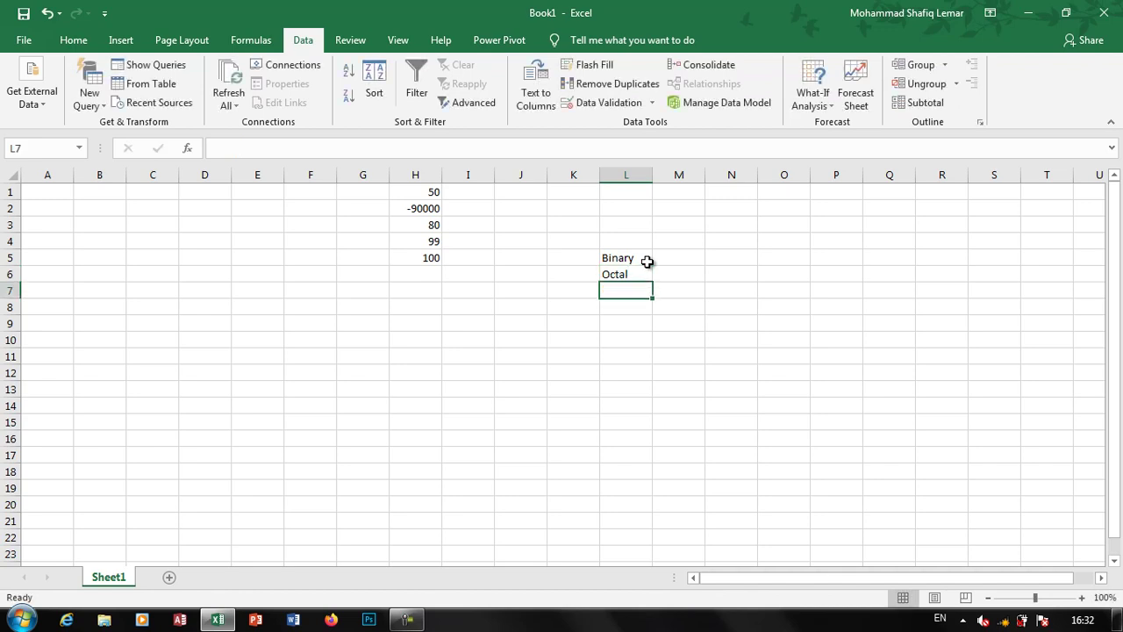
pyautogui.write('Decimal')
pyautogui.press('Return')
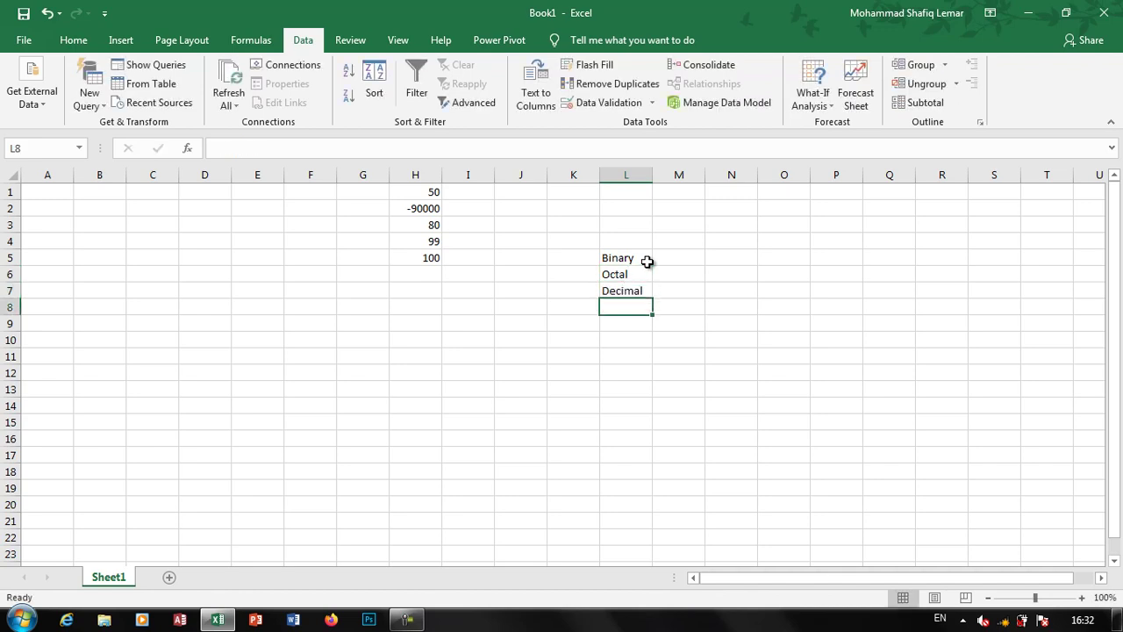
pyautogui.write('Hexa')
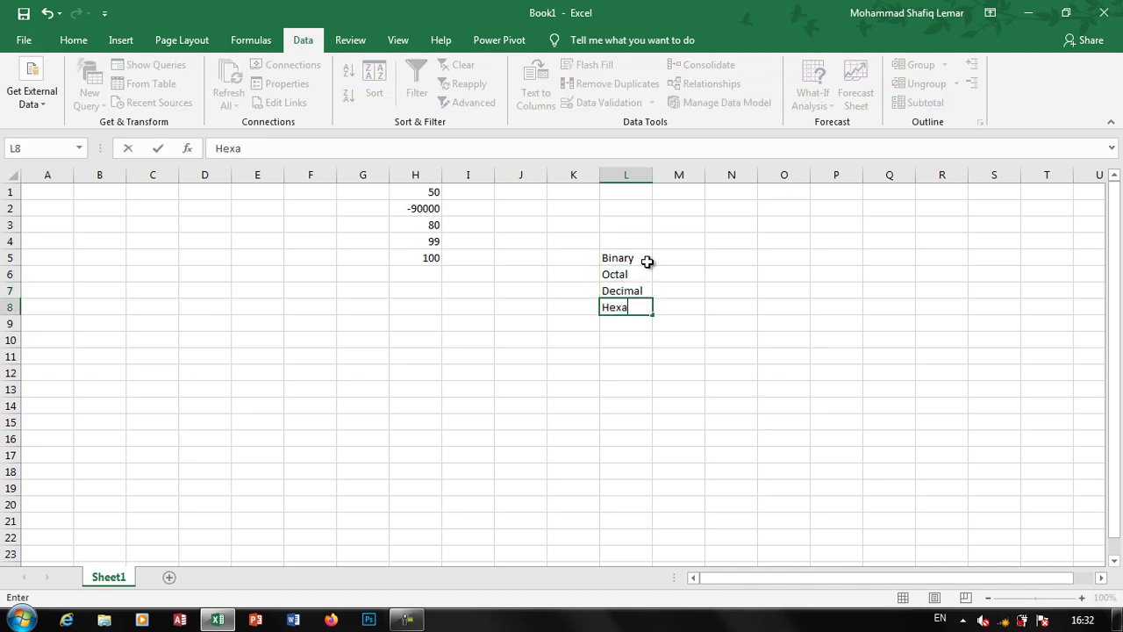
pyautogui.write('Decimal')
pyautogui.press('Tab')
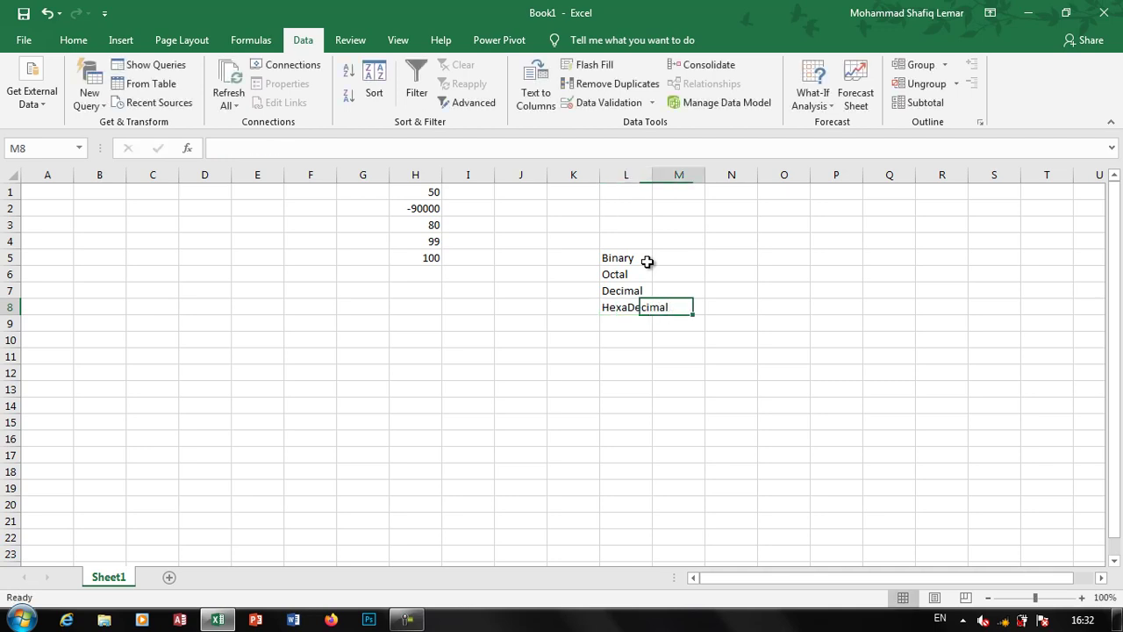
# Fill the first value column: Binary 10, Octal 07, Decimal 9, HexaDecimal E
pyautogui.press('Up')
pyautogui.press('Up')
pyautogui.press('Up')
pyautogui.press('Right')
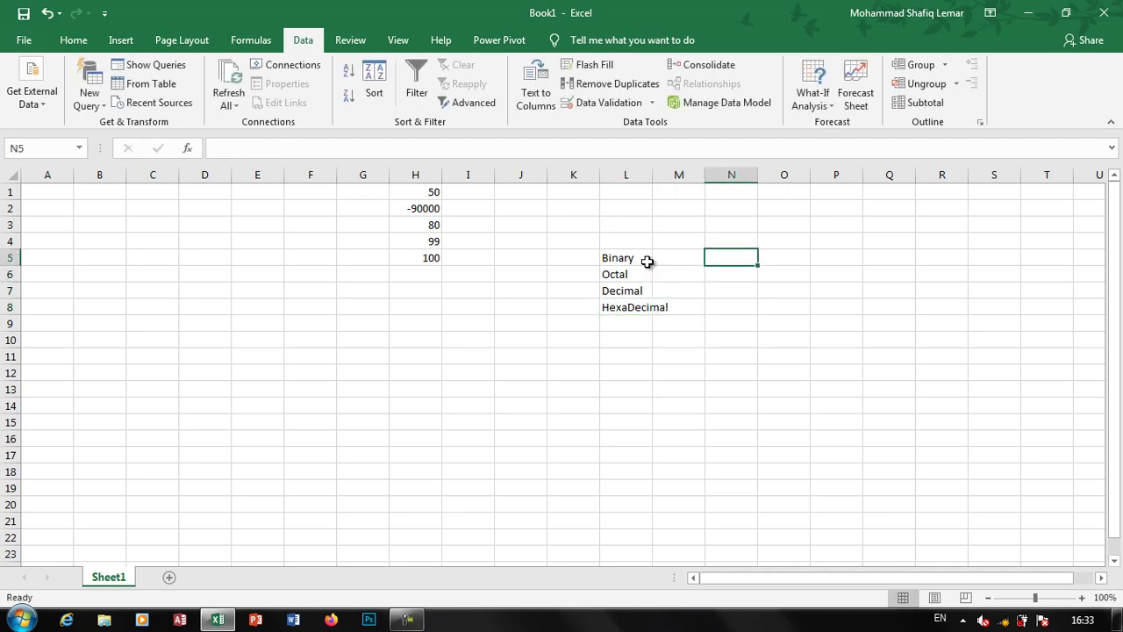
pyautogui.write('0')
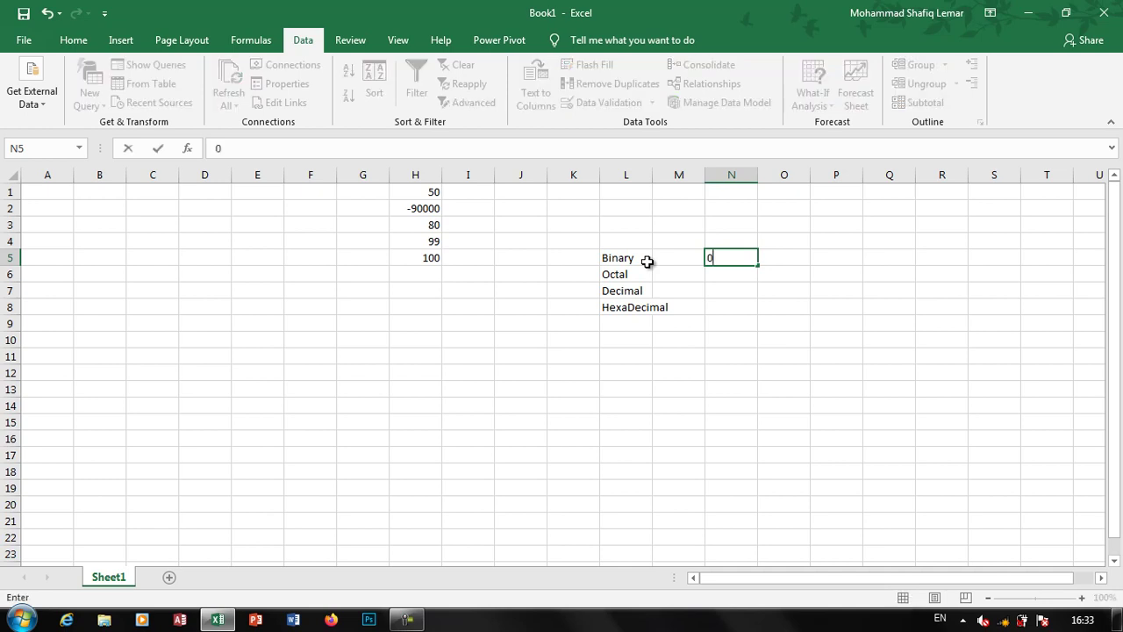
pyautogui.press('BackSpace')
pyautogui.write('10')
pyautogui.press('Return')
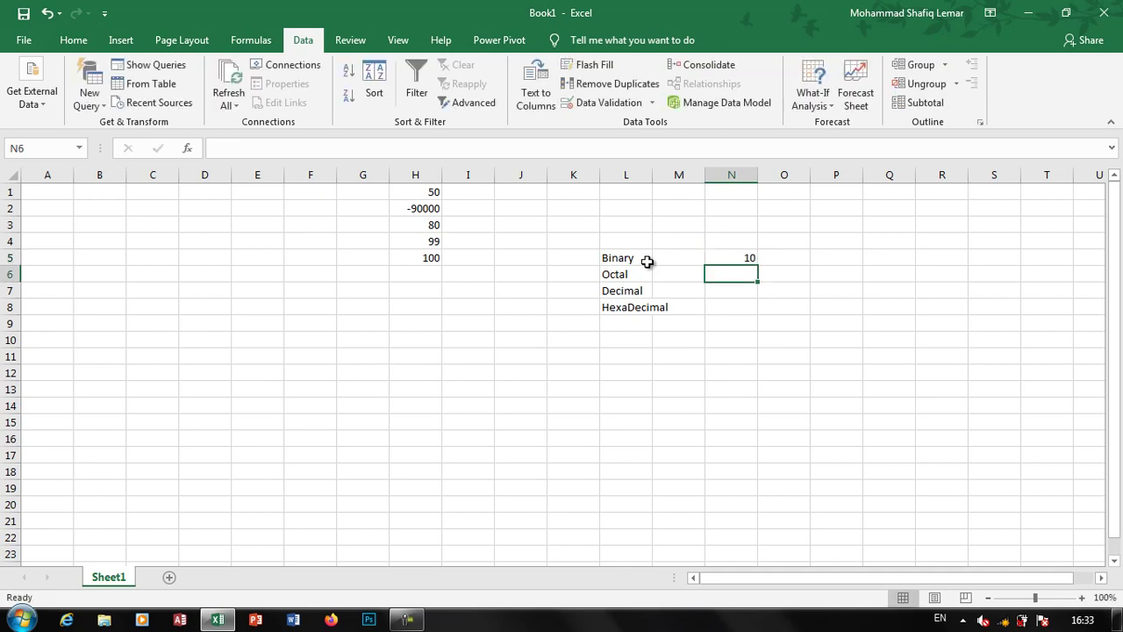
pyautogui.write('0')
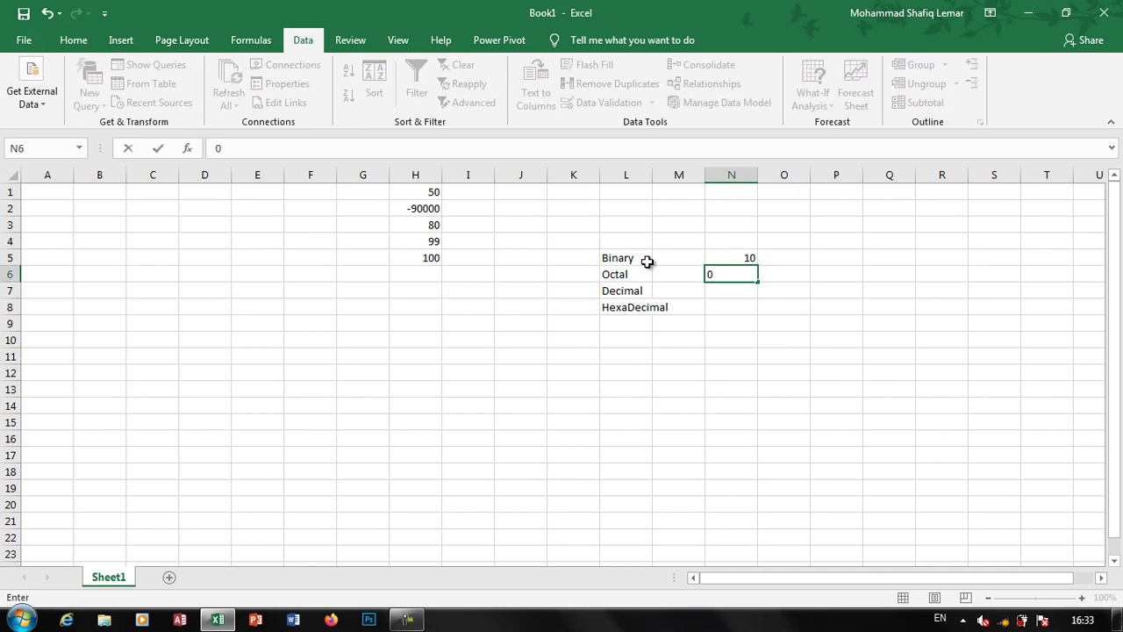
pyautogui.write('7')
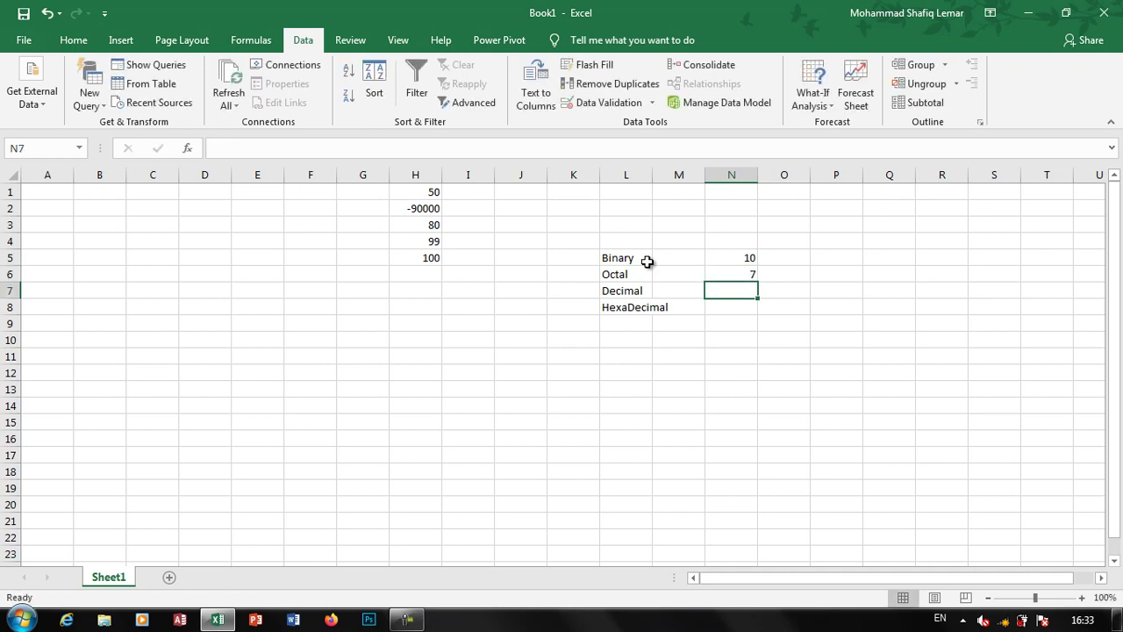
pyautogui.press('Up')
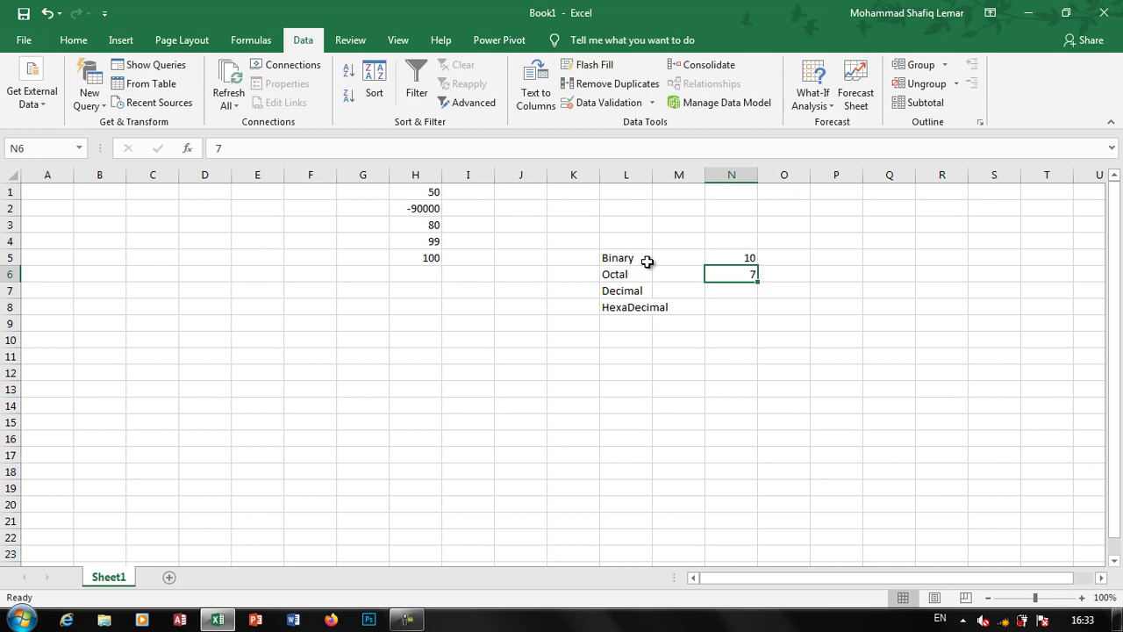
pyautogui.press('Down')
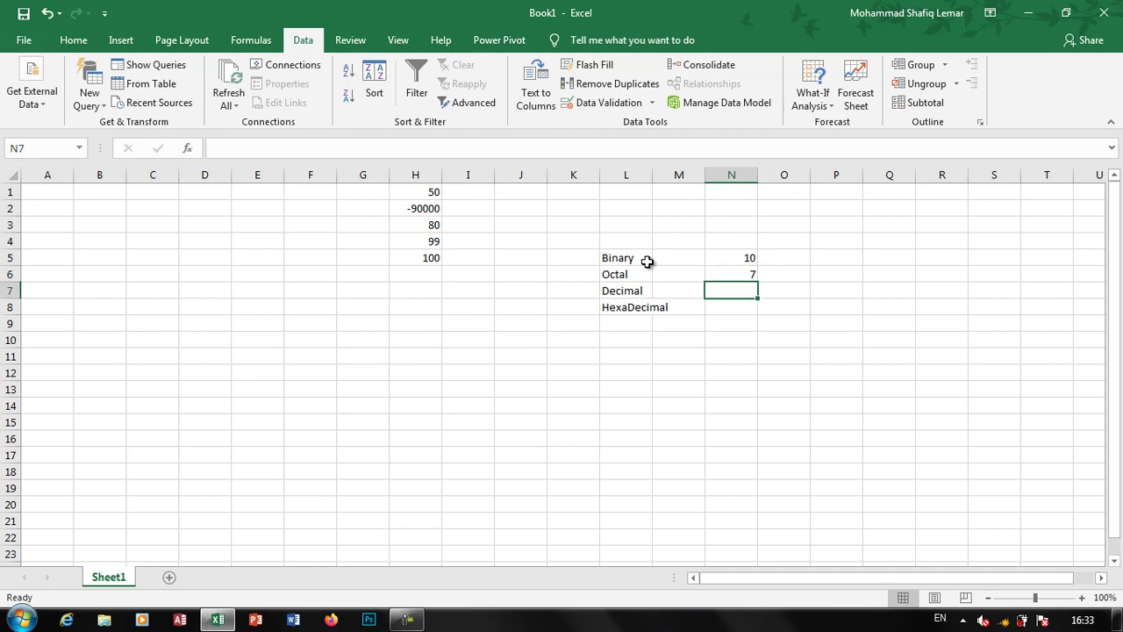
pyautogui.write('9')
pyautogui.press('Return')
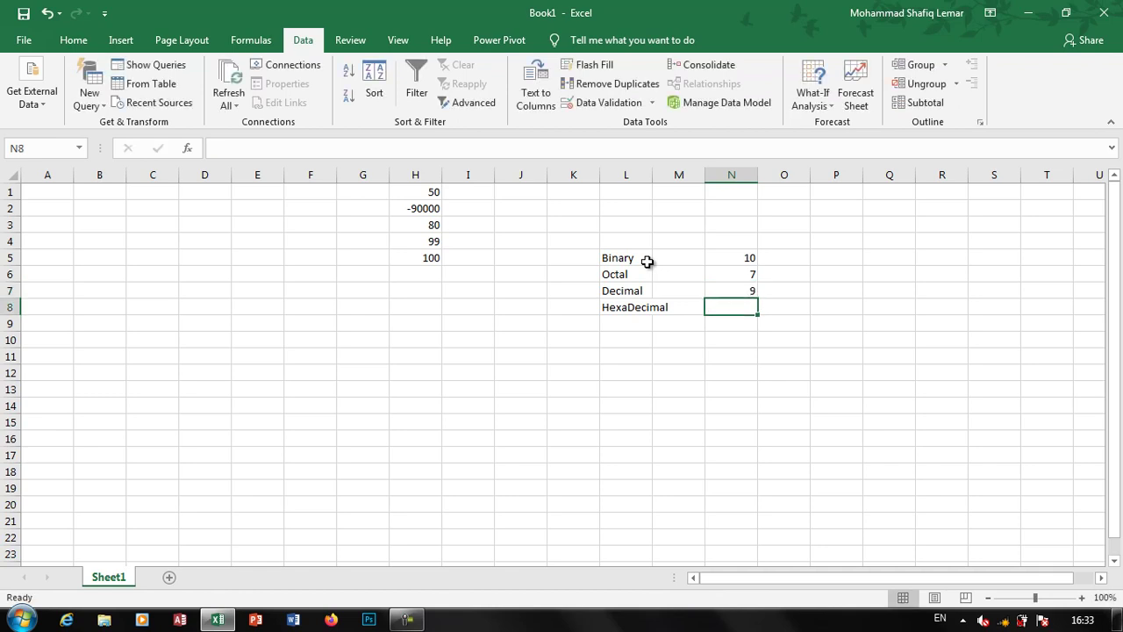
pyautogui.write('E')
pyautogui.press('Return')
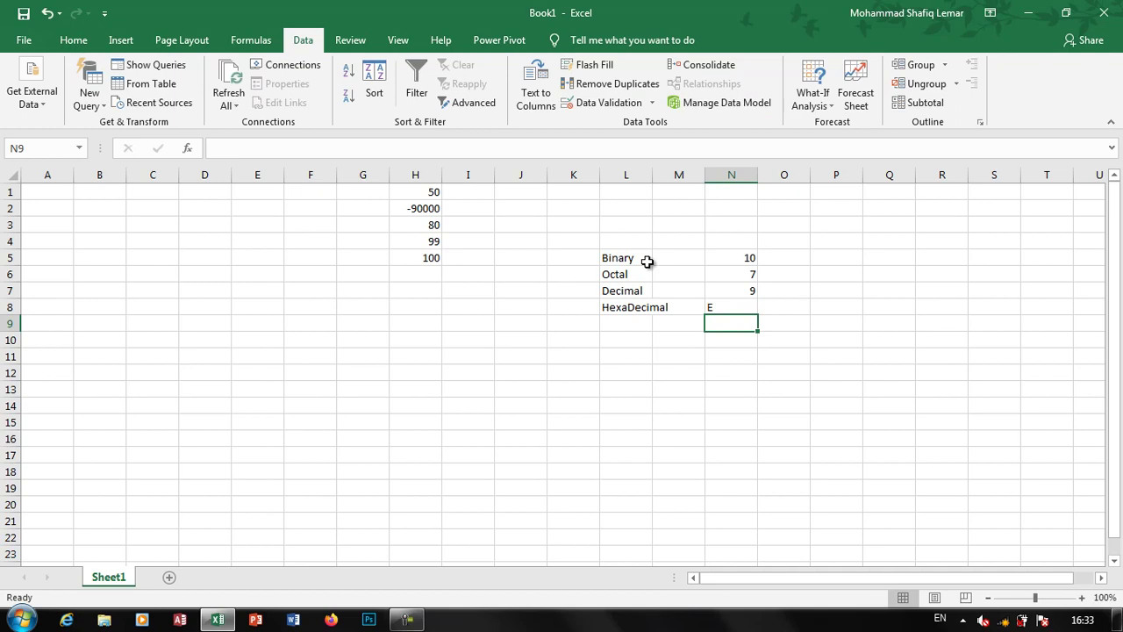
pyautogui.press('Right')
pyautogui.press('Up')
pyautogui.press('Up')
pyautogui.press('Up')
pyautogui.press('Up')
# Add Binary digits 1, 0, Octal digits 1, 2, 3 and Decimal digits 1, 2, 9
pyautogui.write('1')
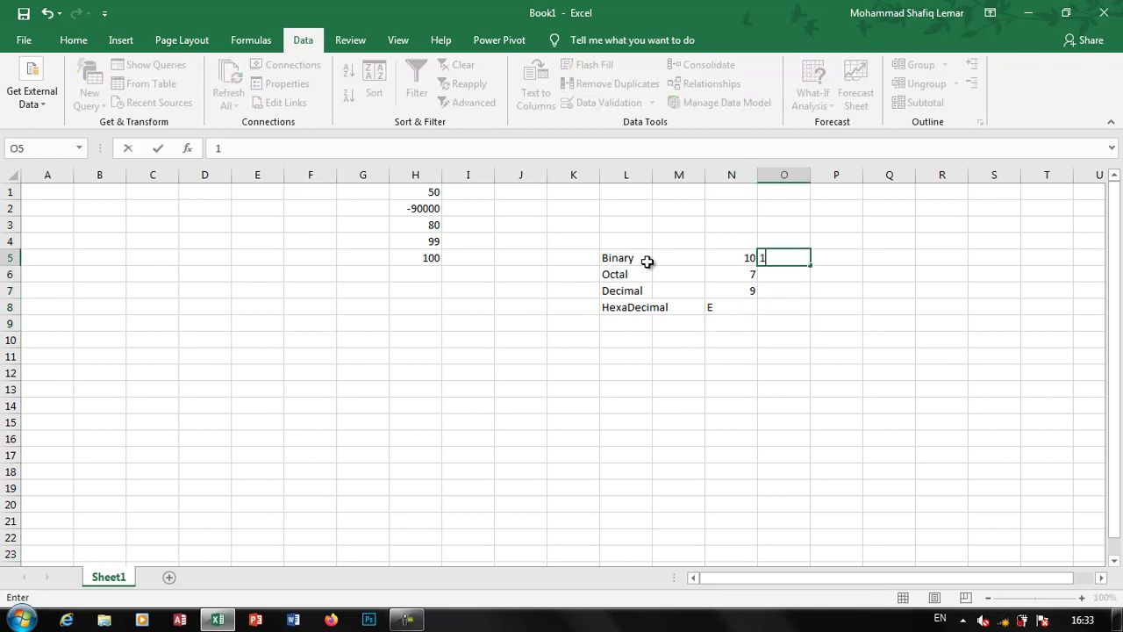
pyautogui.press('Tab')
pyautogui.write('0')
pyautogui.press('Return')
pyautogui.press('Left')
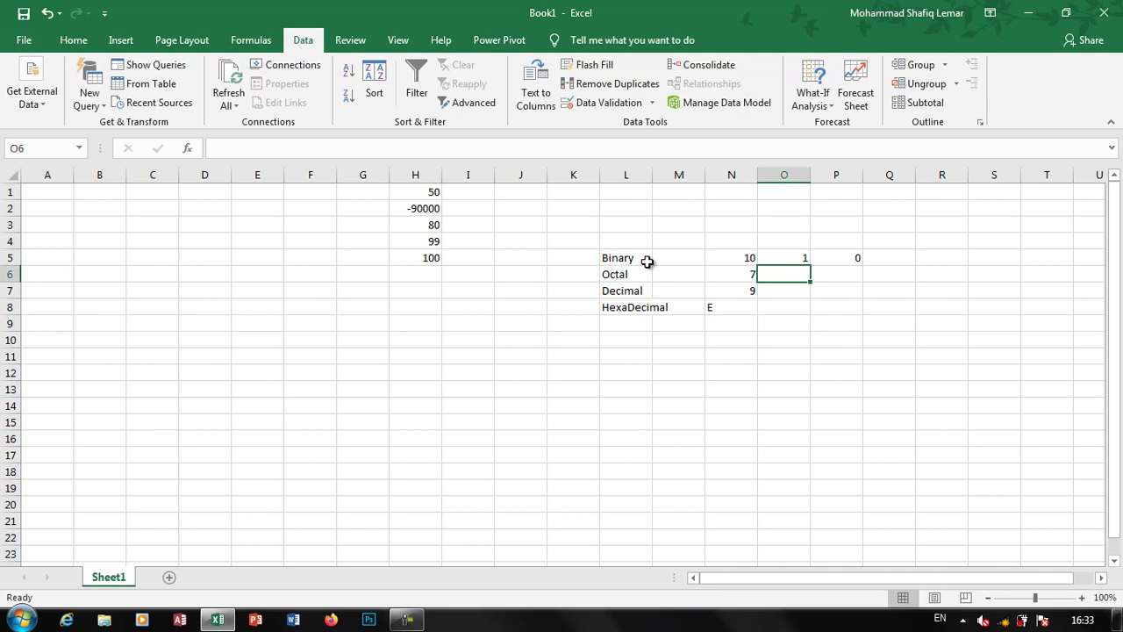
pyautogui.write('1')
pyautogui.press('Tab')
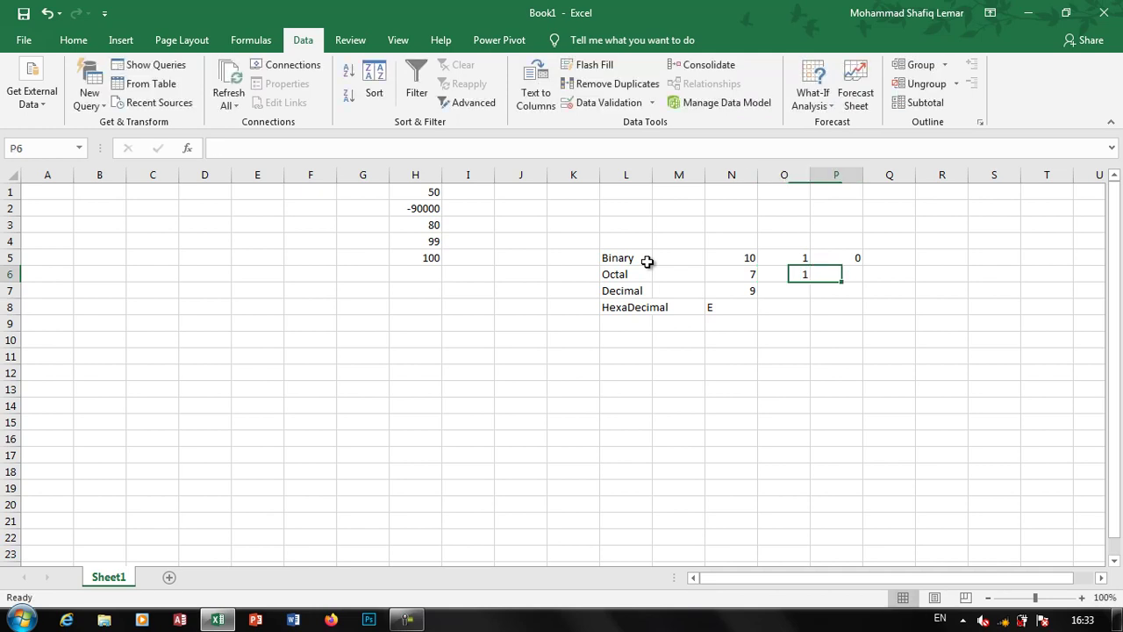
pyautogui.write('2')
pyautogui.press('Tab')
pyautogui.write('3')
pyautogui.press('Tab')
pyautogui.press('Tab')
pyautogui.write('8')
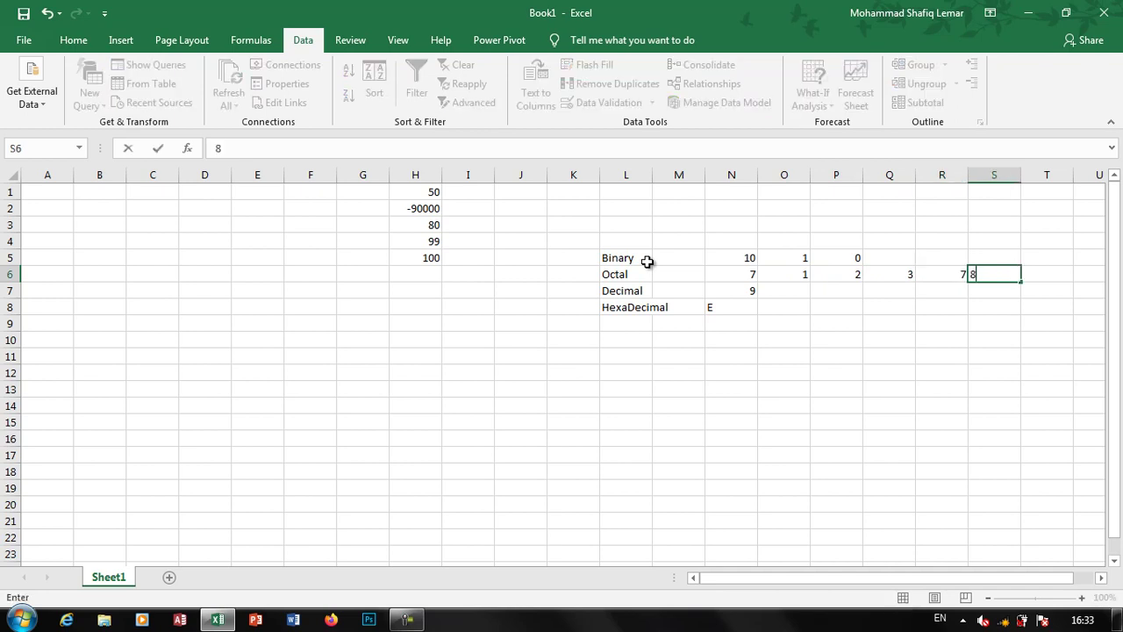
pyautogui.press('BackSpace')
pyautogui.press('Escape')
pyautogui.press('Down')
pyautogui.press('Left')
pyautogui.press('Left')
pyautogui.press('Left')
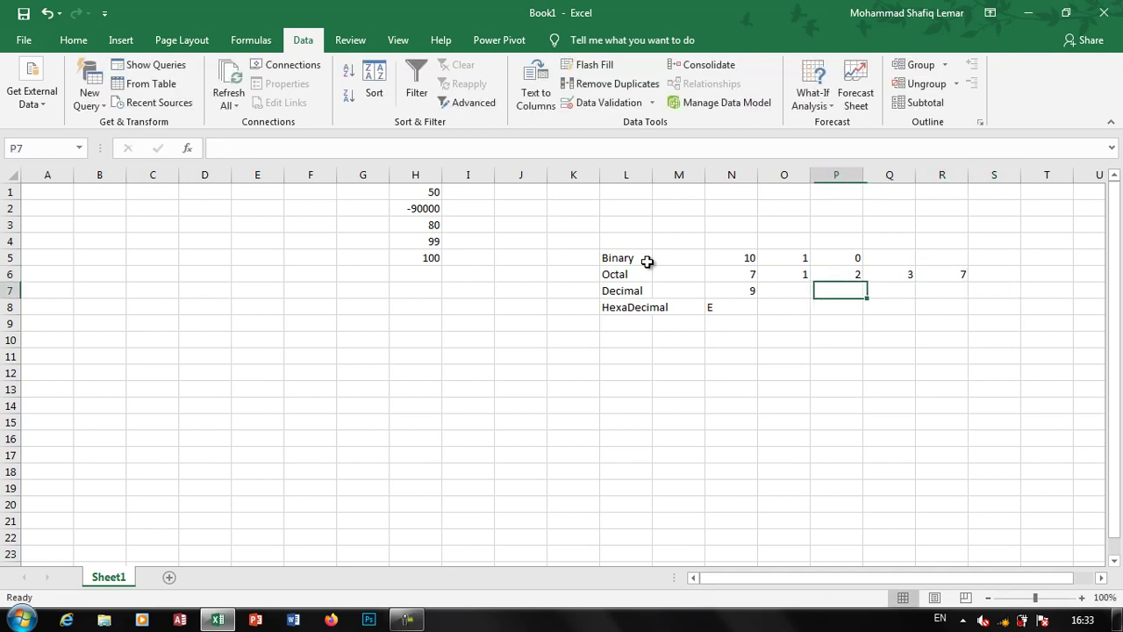
pyautogui.press('Left')
pyautogui.press('Left')
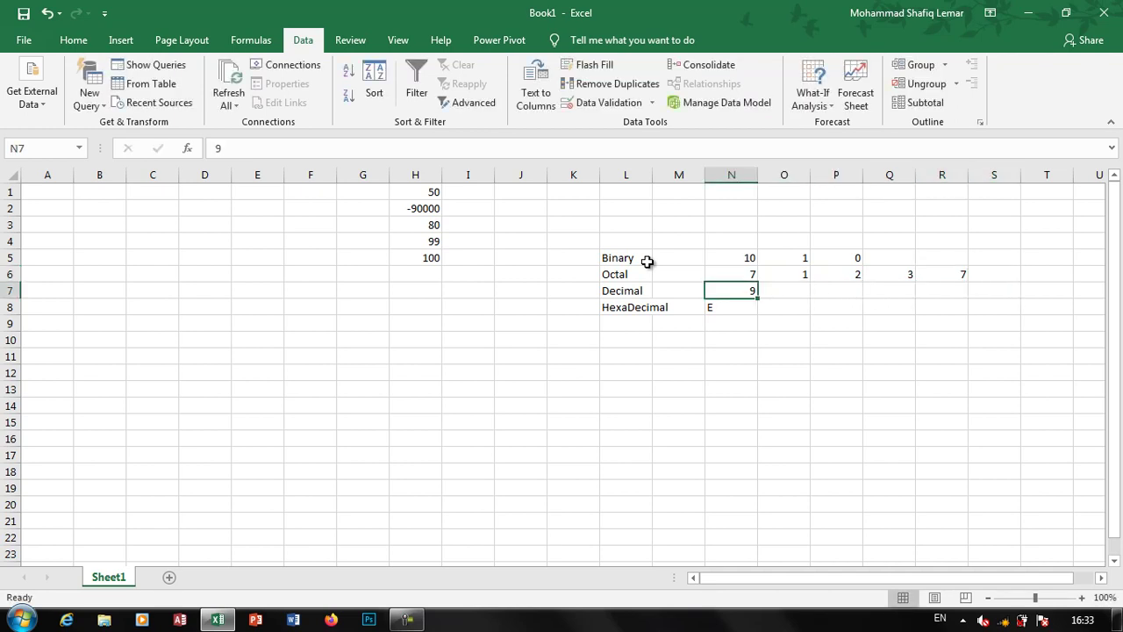
pyautogui.write('1')
pyautogui.press('Tab')
pyautogui.press('Tab')
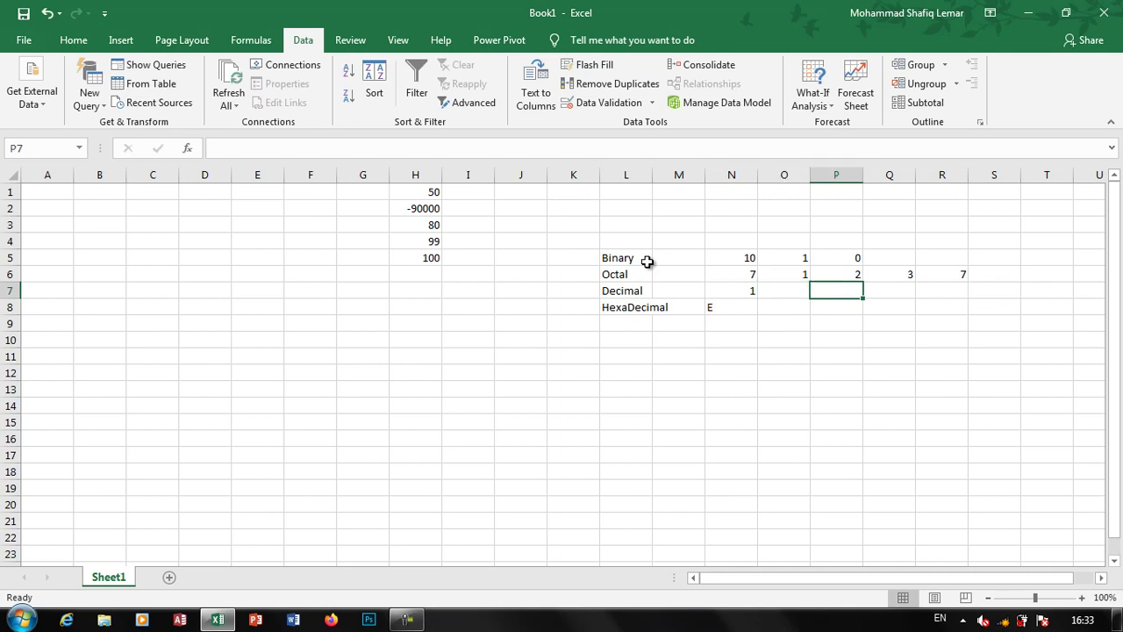
pyautogui.write('2')
pyautogui.press('Tab')
pyautogui.write('9')
pyautogui.press('Return')
# Fill the HexaDecimal row with 0, 1, 2, 3, 9, A, B, C, D, E
pyautogui.press('Left')
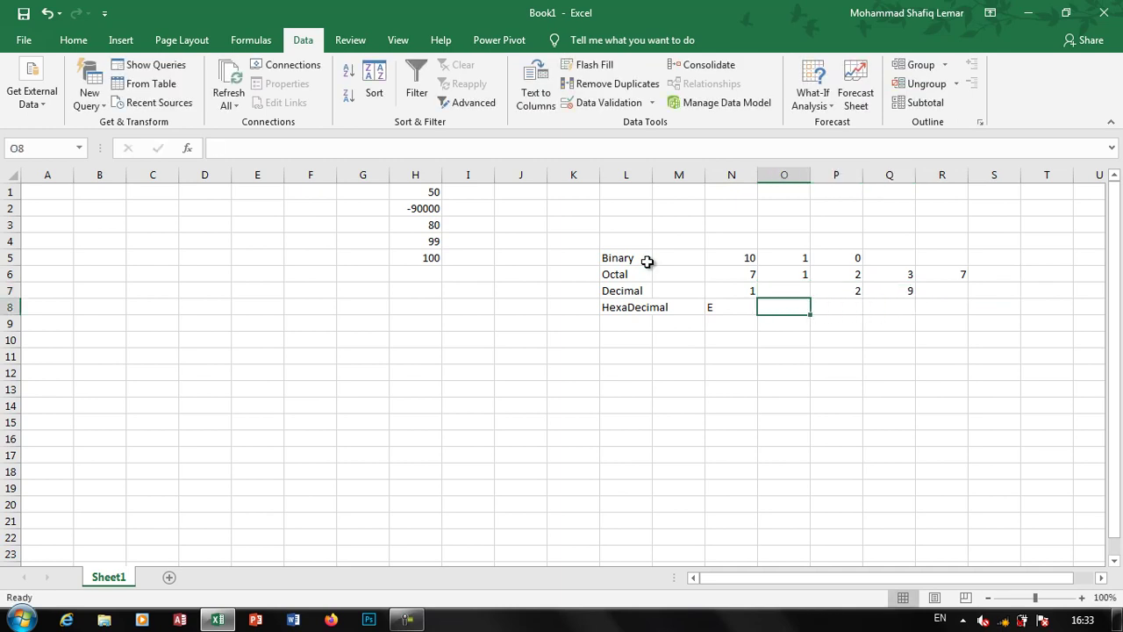
pyautogui.press('Left')
pyautogui.write('0')
pyautogui.press('Tab')
pyautogui.write('1')
pyautogui.press('Tab')
pyautogui.write('2')
pyautogui.press('Tab')
pyautogui.write('3')
pyautogui.press('Tab')
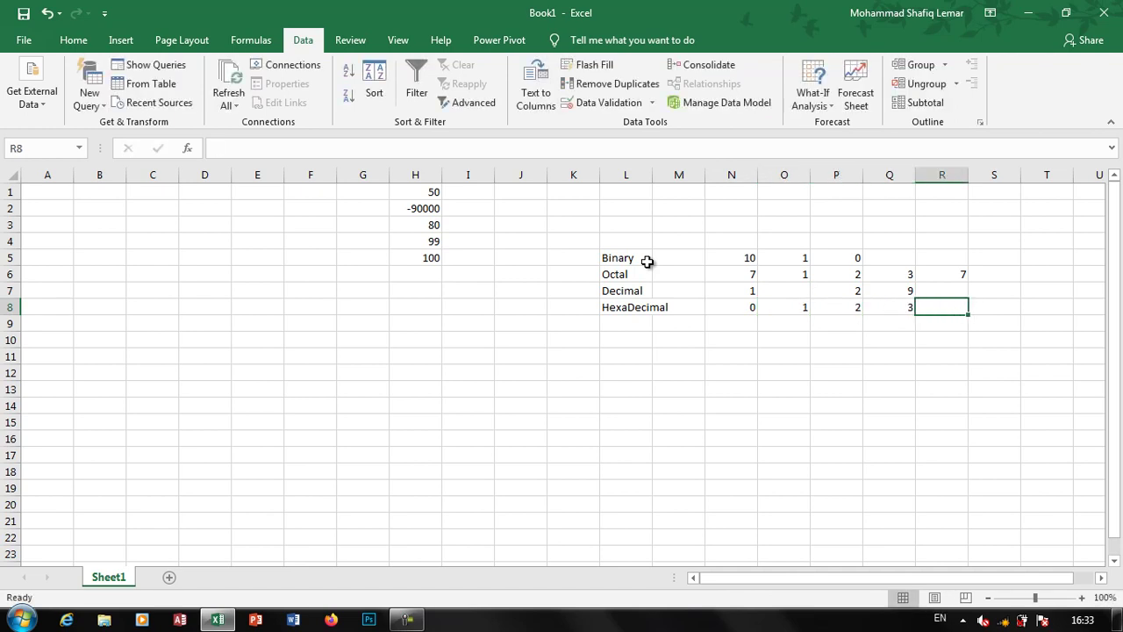
pyautogui.write('9')
pyautogui.press('Tab')
pyautogui.write('A')
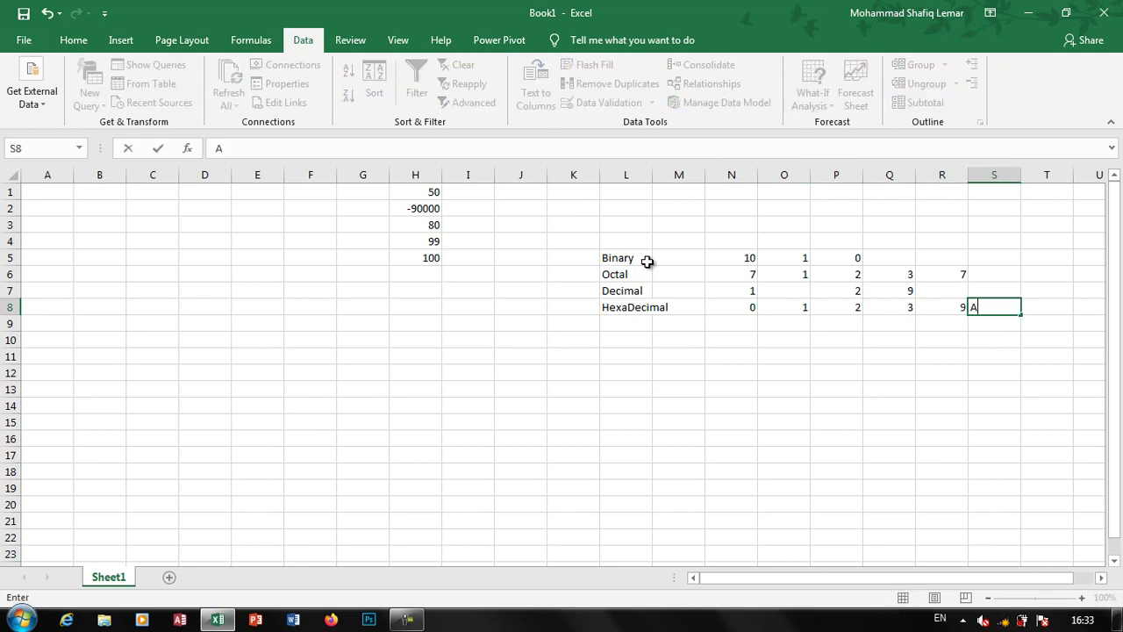
pyautogui.press('Tab')
pyautogui.write('B')
pyautogui.press('Tab')
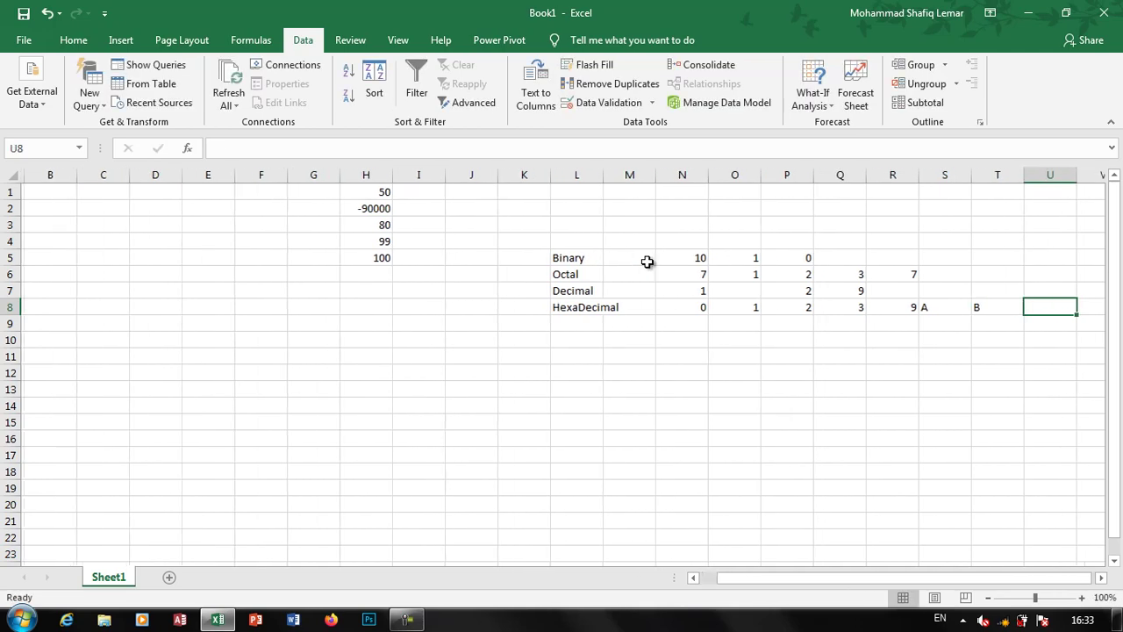
pyautogui.write('C')
pyautogui.press('Tab')
pyautogui.write('D')
pyautogui.press('Tab')
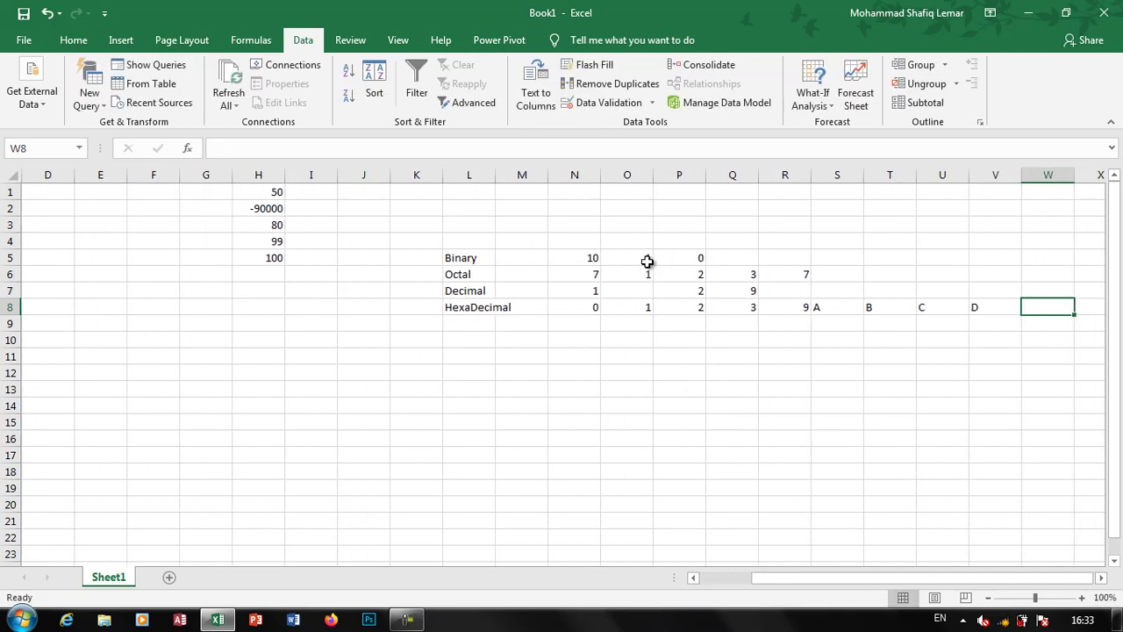
pyautogui.write('E')
pyautogui.hotkey('shift', 'Tab')
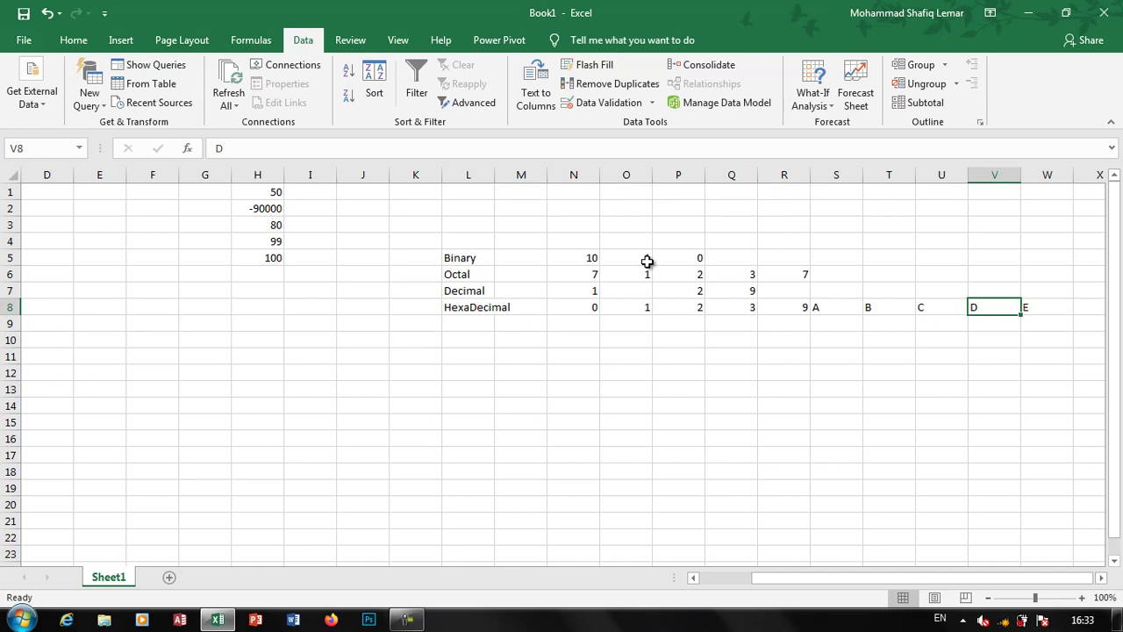
# Restrict D4:E7 to a dropdown list sourced from =$H$1:$H$5
pyautogui.click(274, 298)
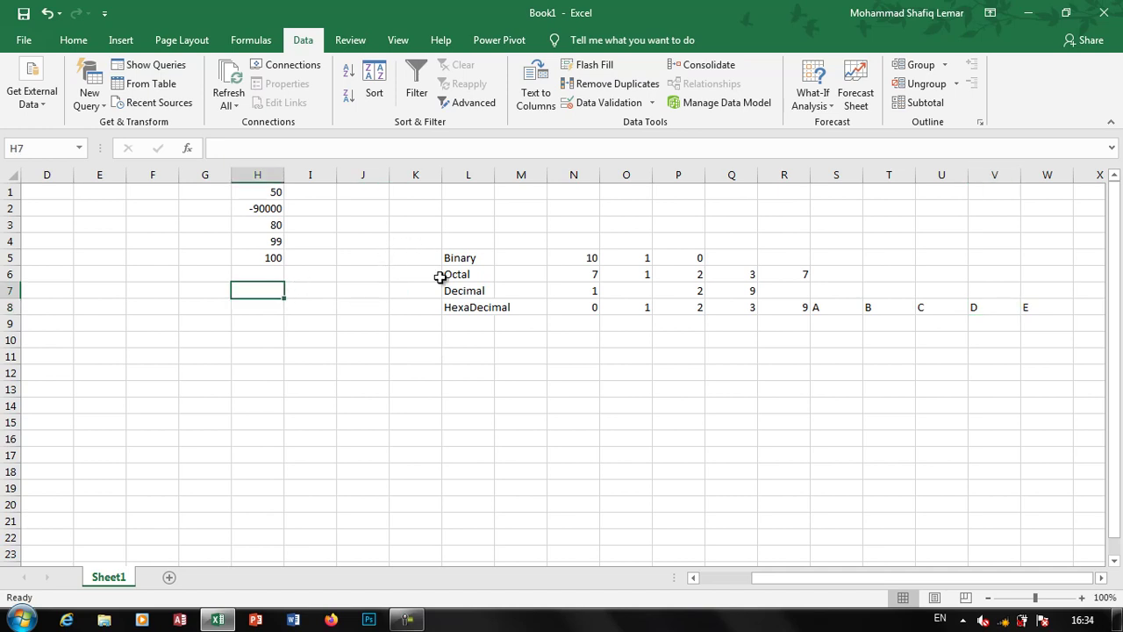
pyautogui.moveTo(462, 290); pyautogui.dragTo(793, 285)
pyautogui.click(324, 418)
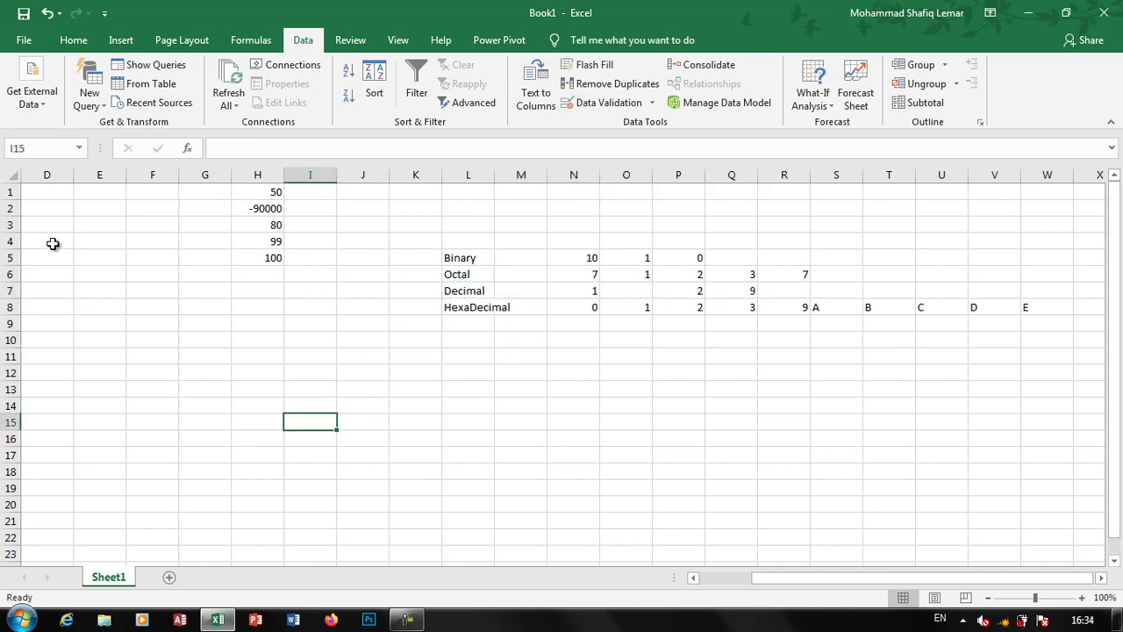
pyautogui.moveTo(54, 244); pyautogui.dragTo(100, 292)
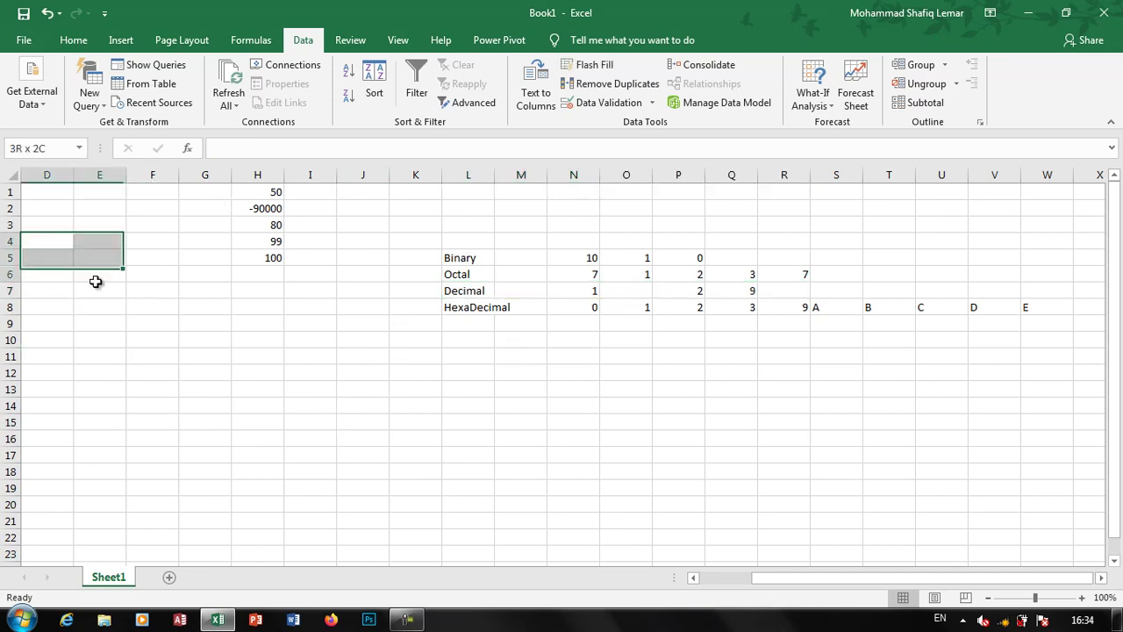
pyautogui.click(573, 105)
pyautogui.click(708, 219)
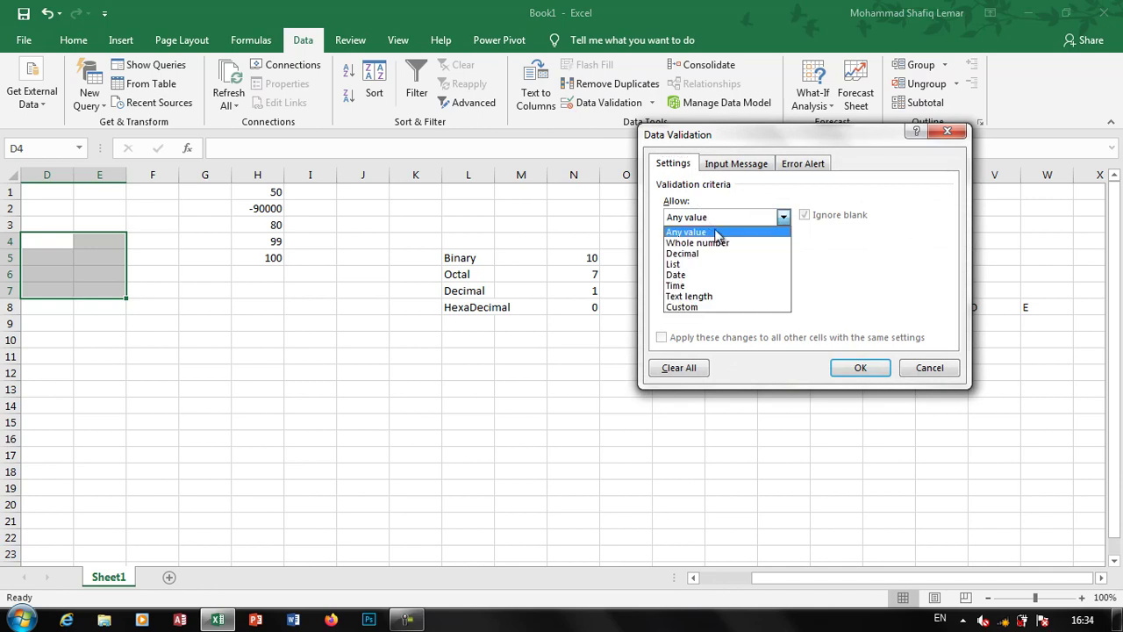
pyautogui.click(709, 254)
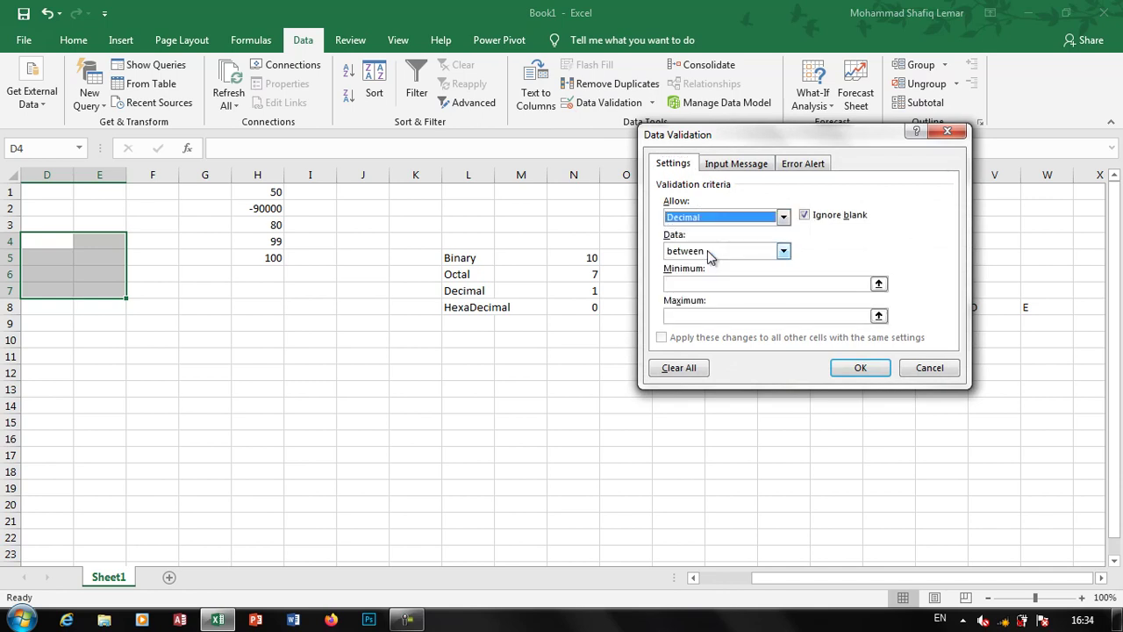
pyautogui.click(707, 250)
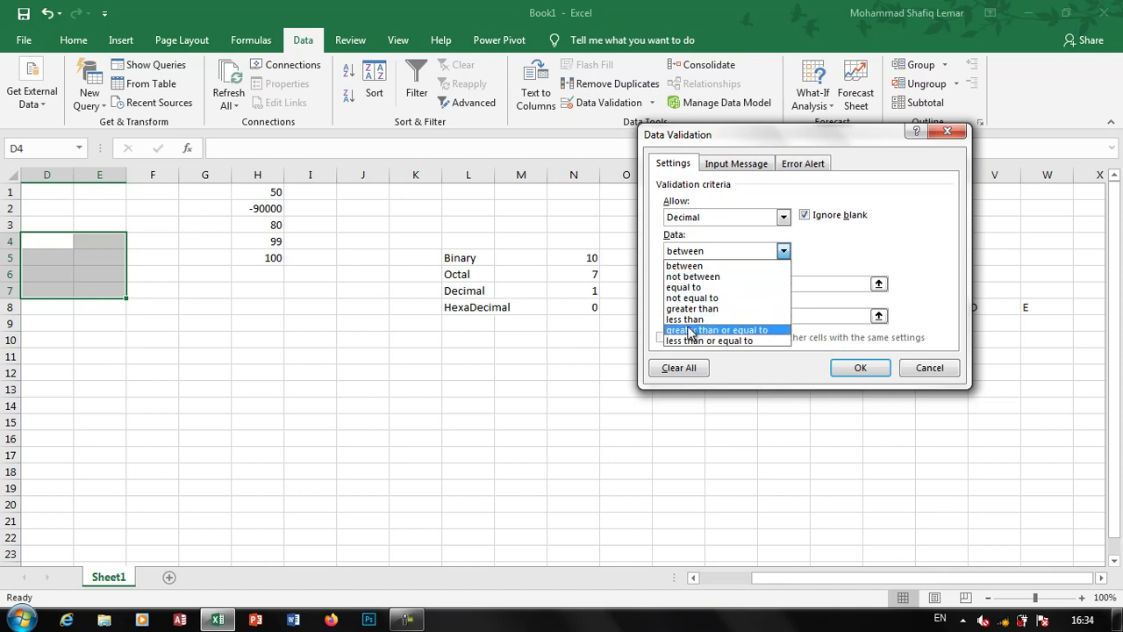
pyautogui.click(707, 220)
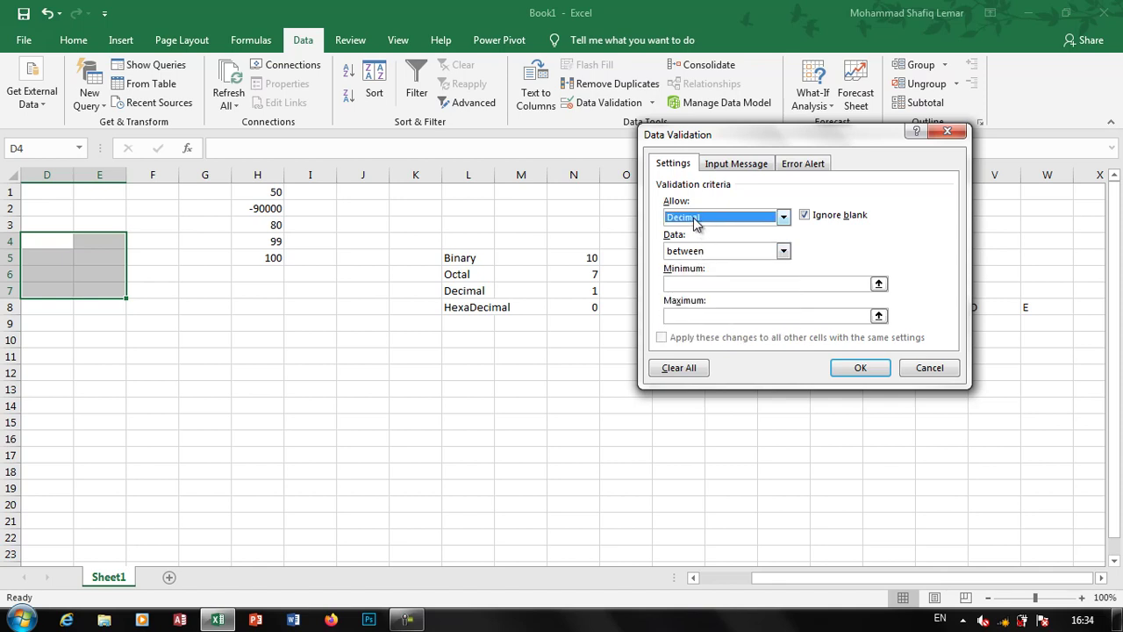
pyautogui.click(698, 224)
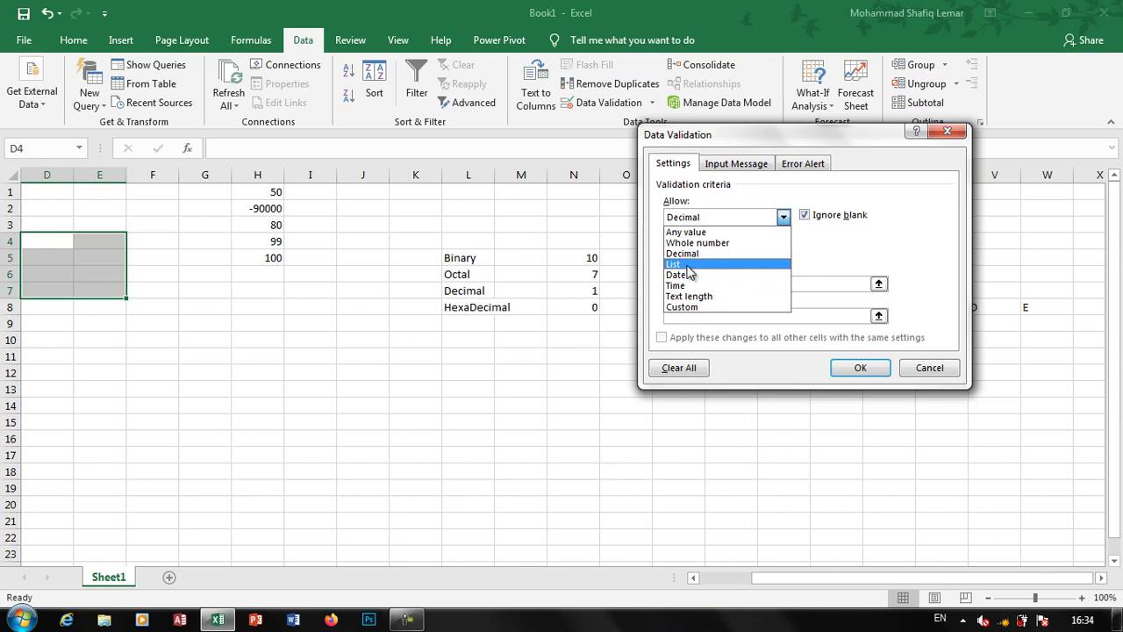
pyautogui.click(689, 267)
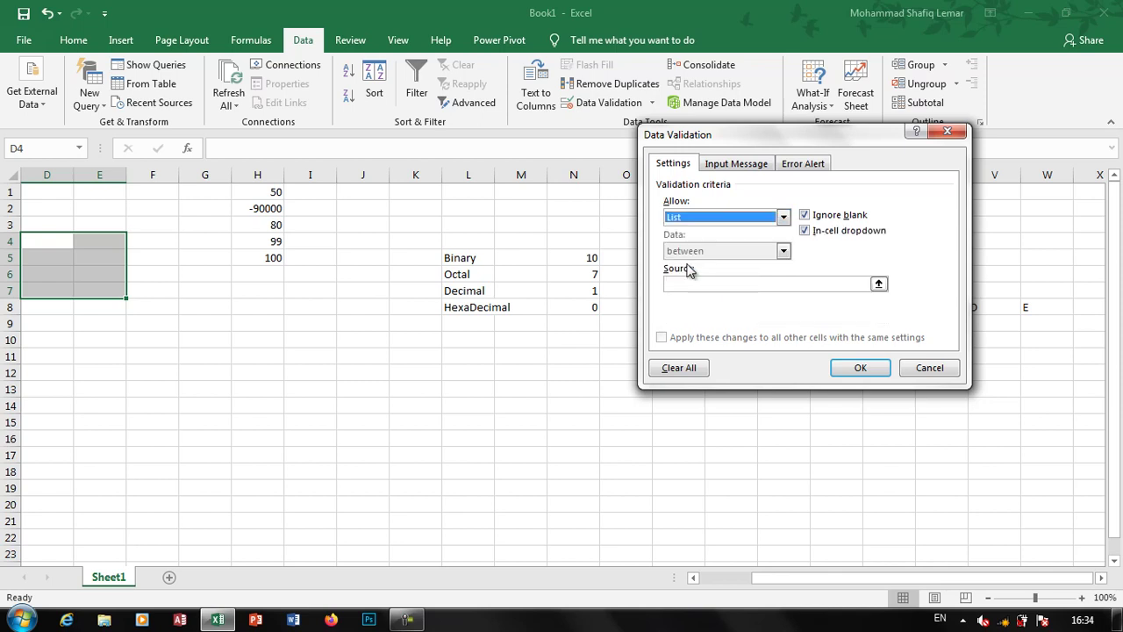
pyautogui.click(707, 284)
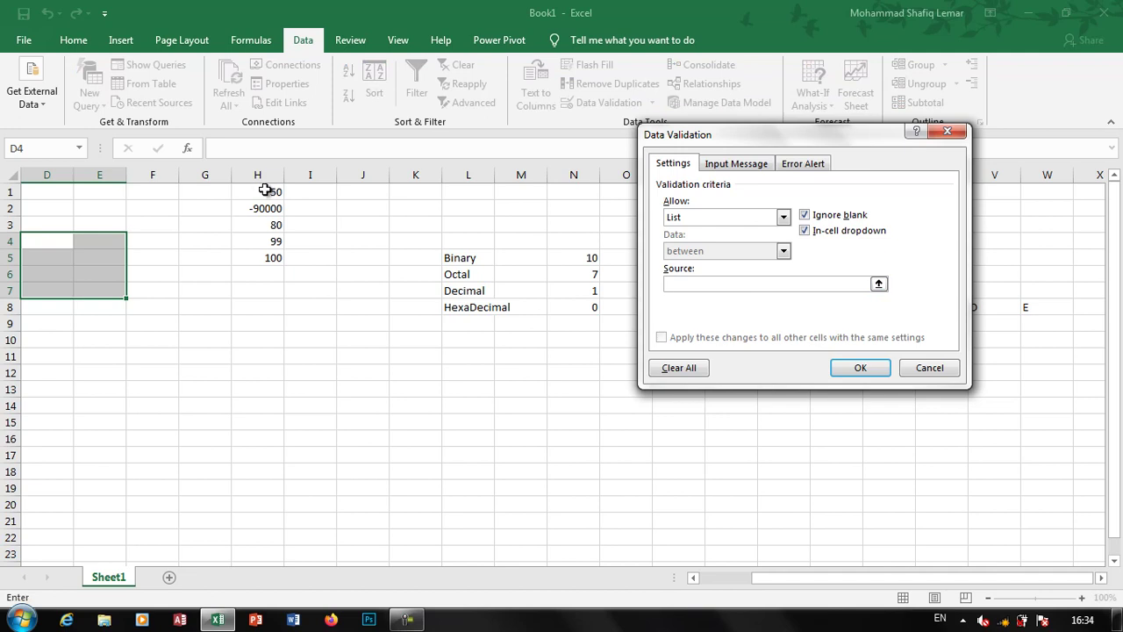
pyautogui.moveTo(265, 191); pyautogui.dragTo(271, 256)
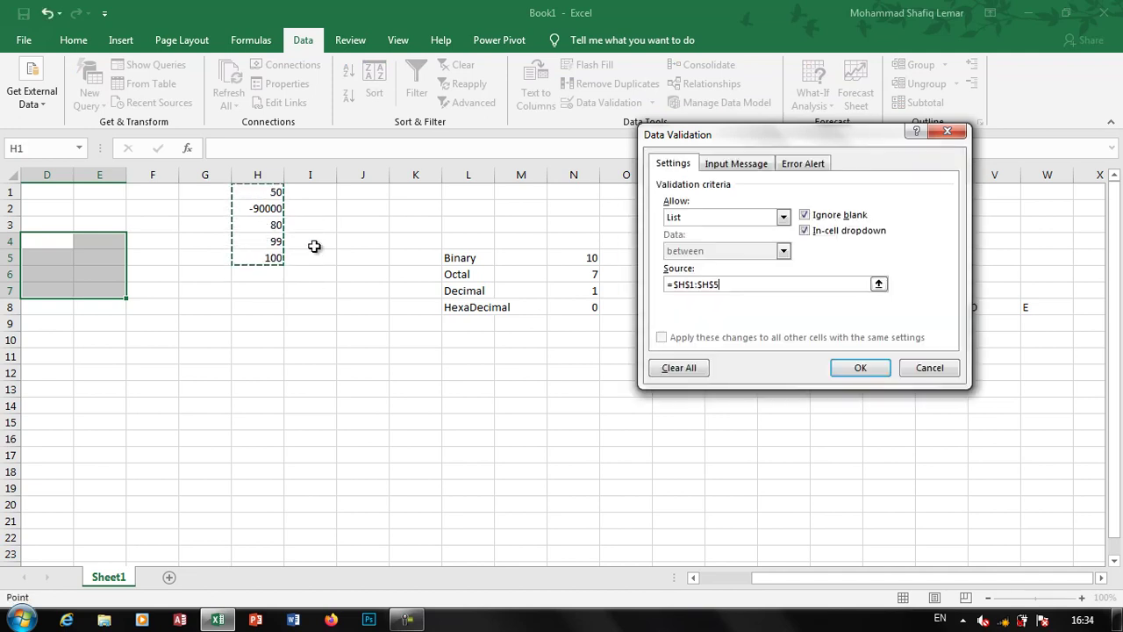
pyautogui.click(860, 368)
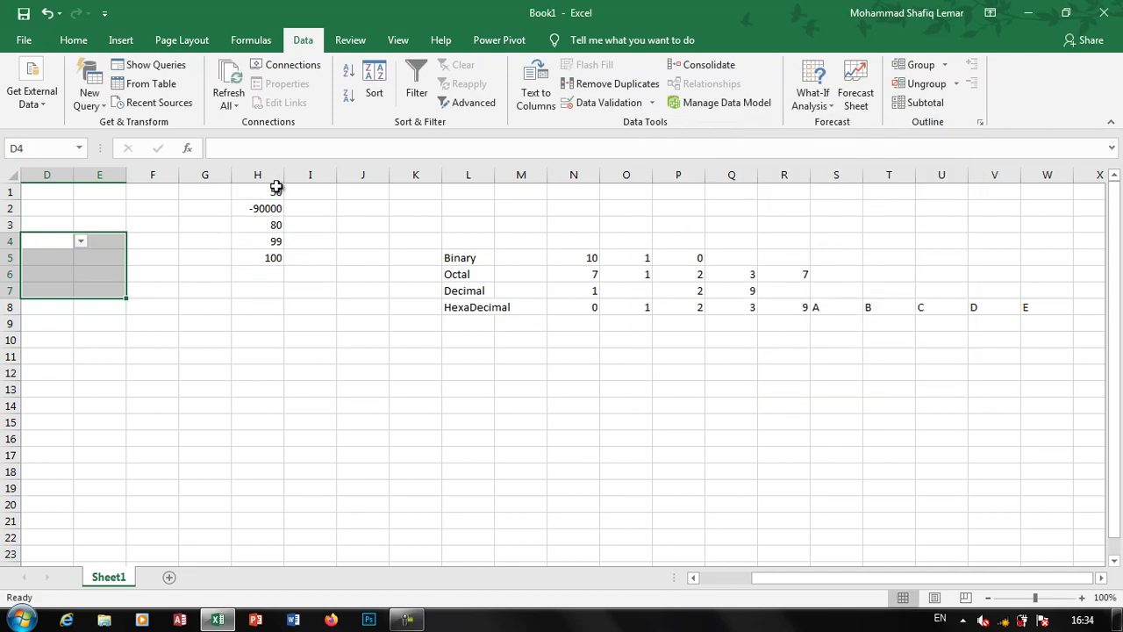
# Choose -90000 in D4 from its dropdown, then add a blank Sheet2
pyautogui.click(70, 238)
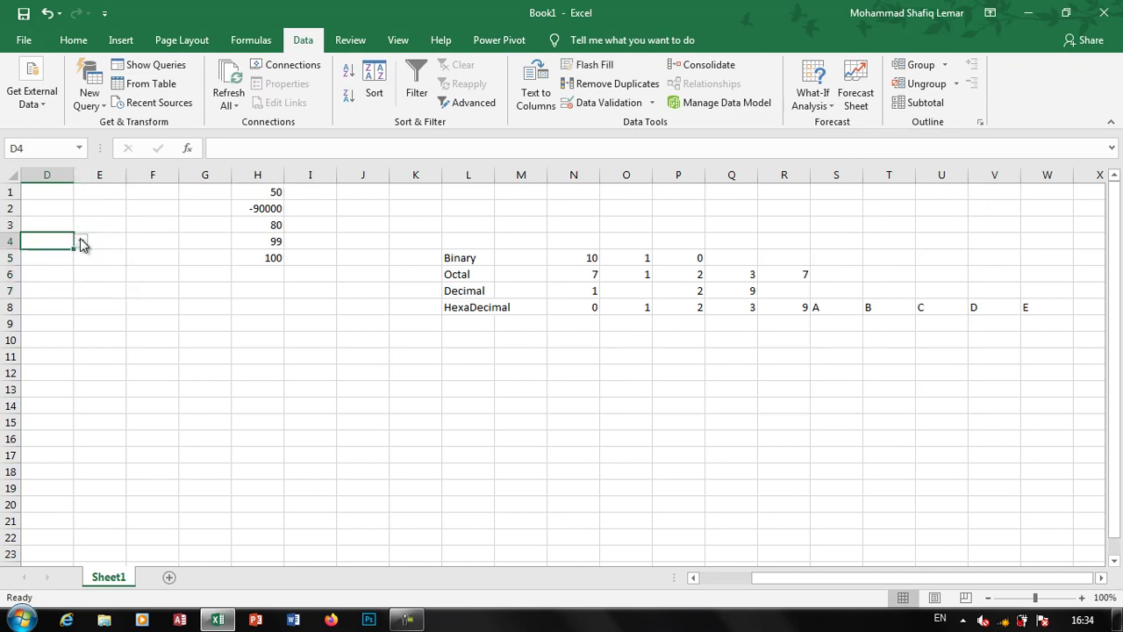
pyautogui.click(80, 241)
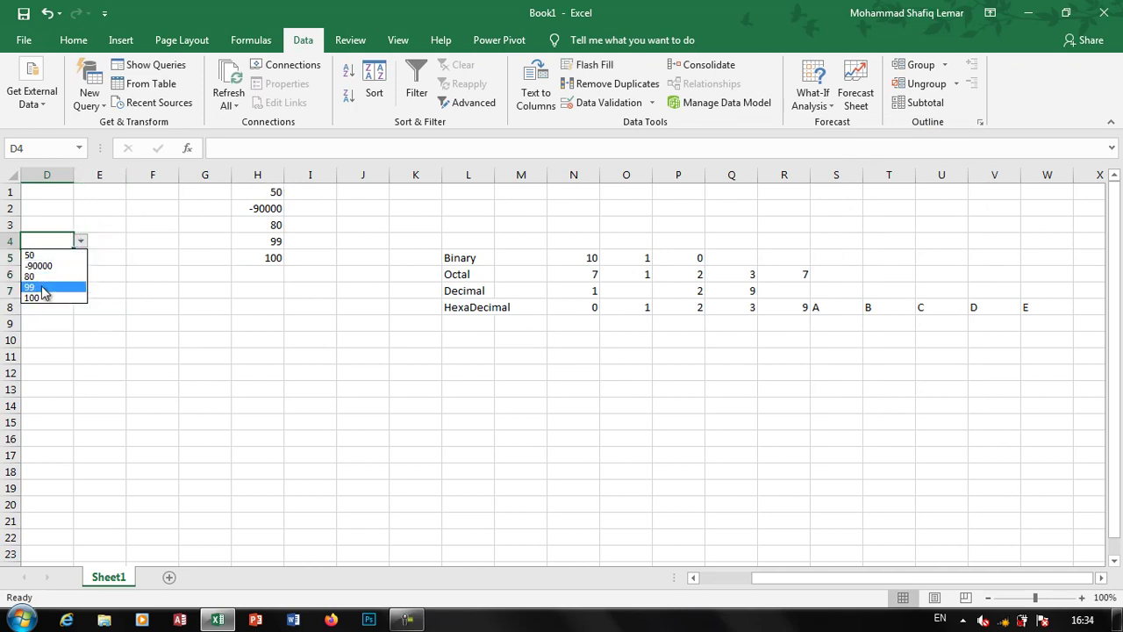
pyautogui.click(39, 265)
pyautogui.click(111, 241)
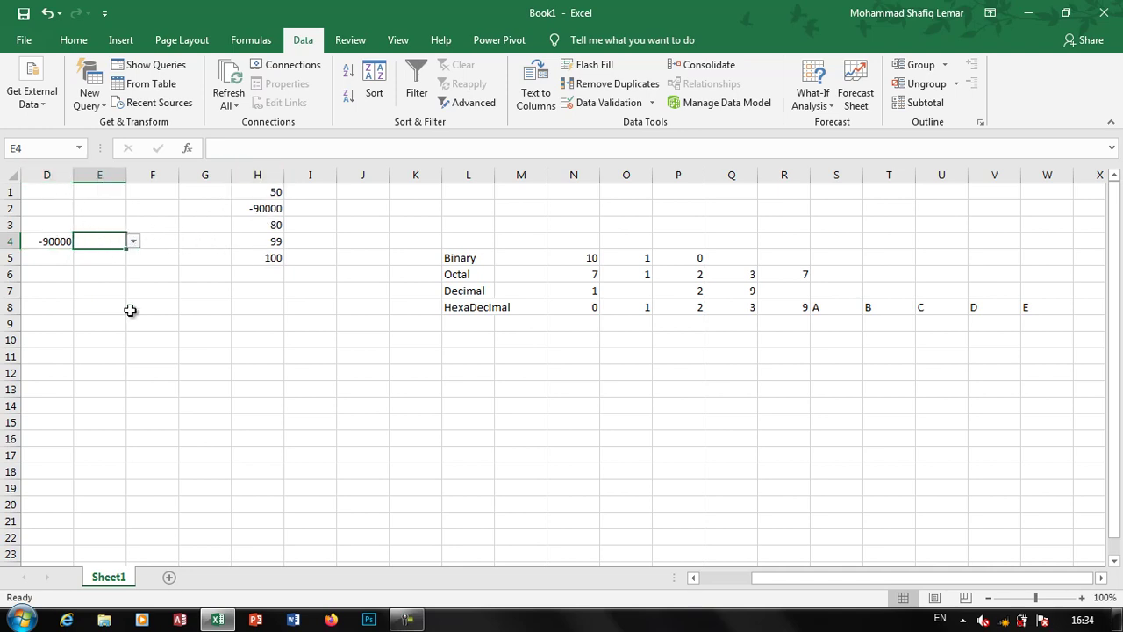
pyautogui.click(169, 577)
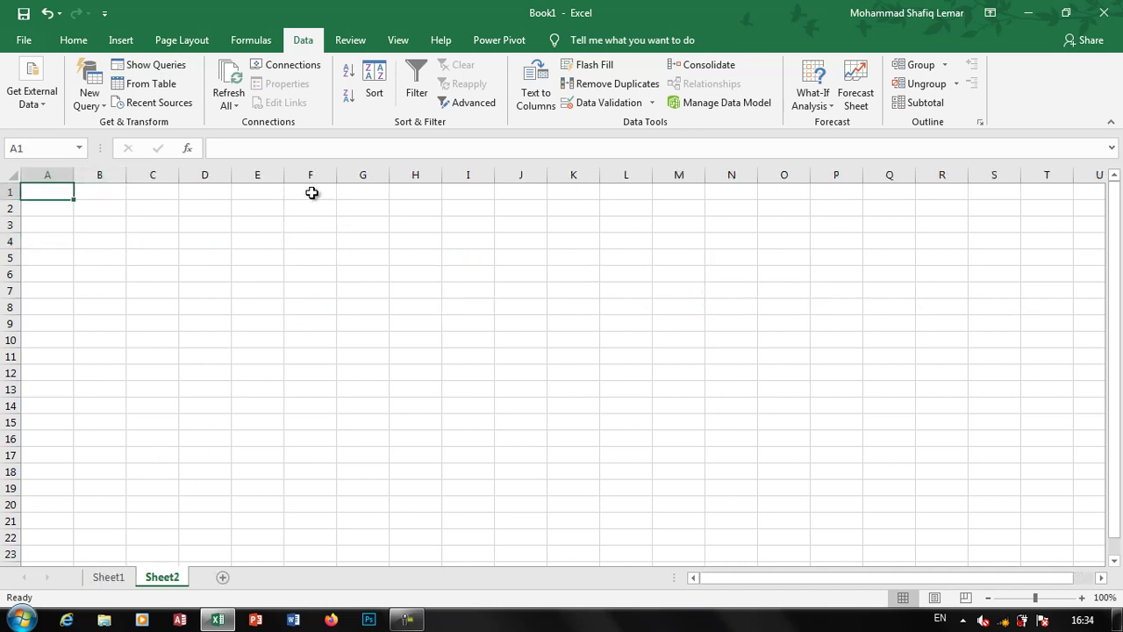
# Restrict F1:F16 on Sheet2 to a list of four comma-separated names
pyautogui.moveTo(311, 192); pyautogui.dragTo(326, 439)
pyautogui.click(619, 103)
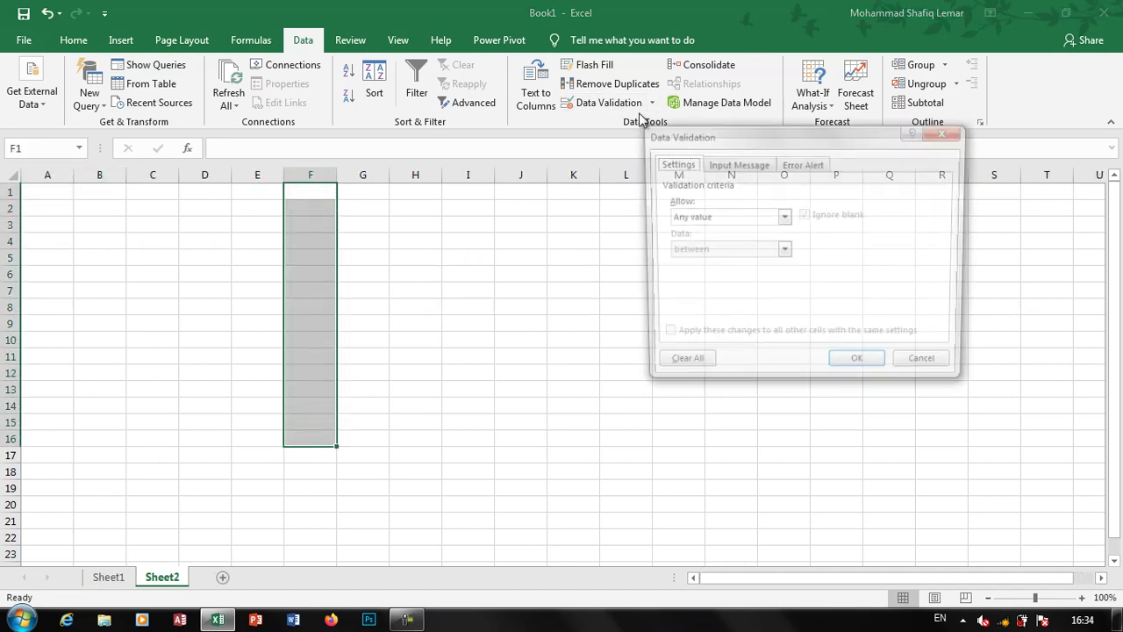
pyautogui.click(720, 217)
pyautogui.click(691, 265)
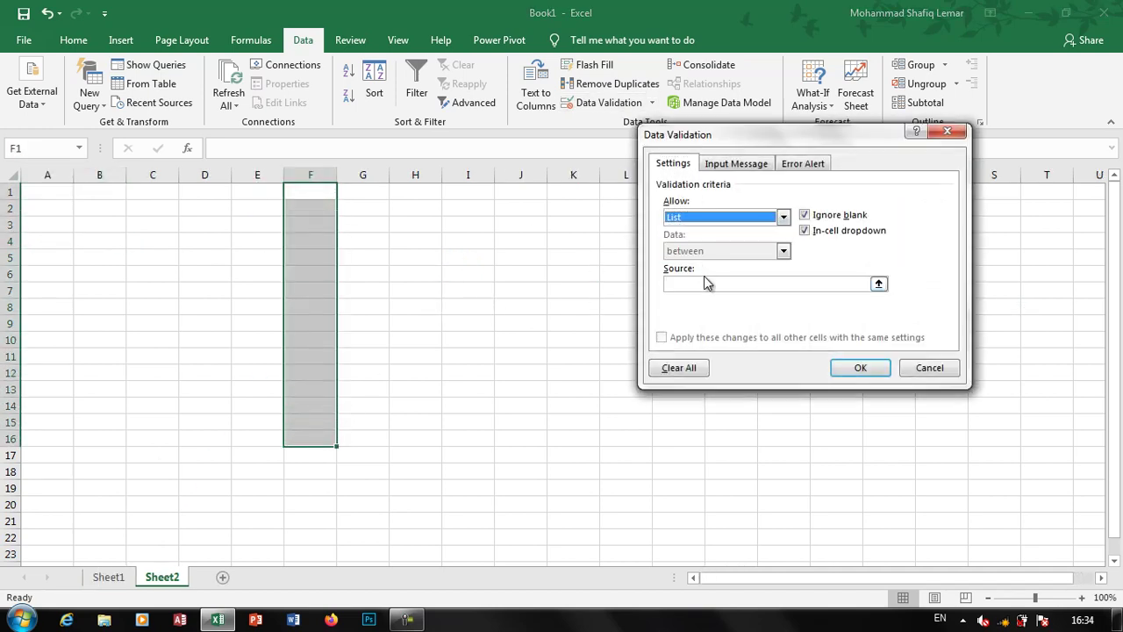
pyautogui.click(709, 283)
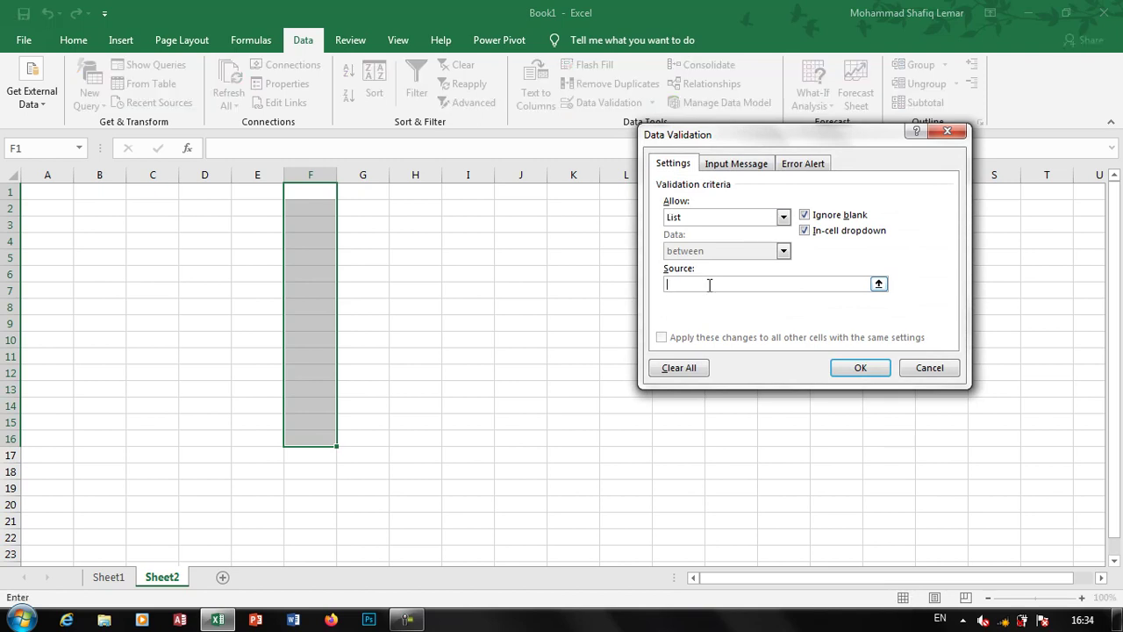
pyautogui.write('Ahmad')
pyautogui.press('BackSpace')
pyautogui.press('BackSpace')
pyautogui.press('BackSpace')
pyautogui.click(856, 369)
# Pick the last name from F1's dropdown list
pyautogui.click(314, 193)
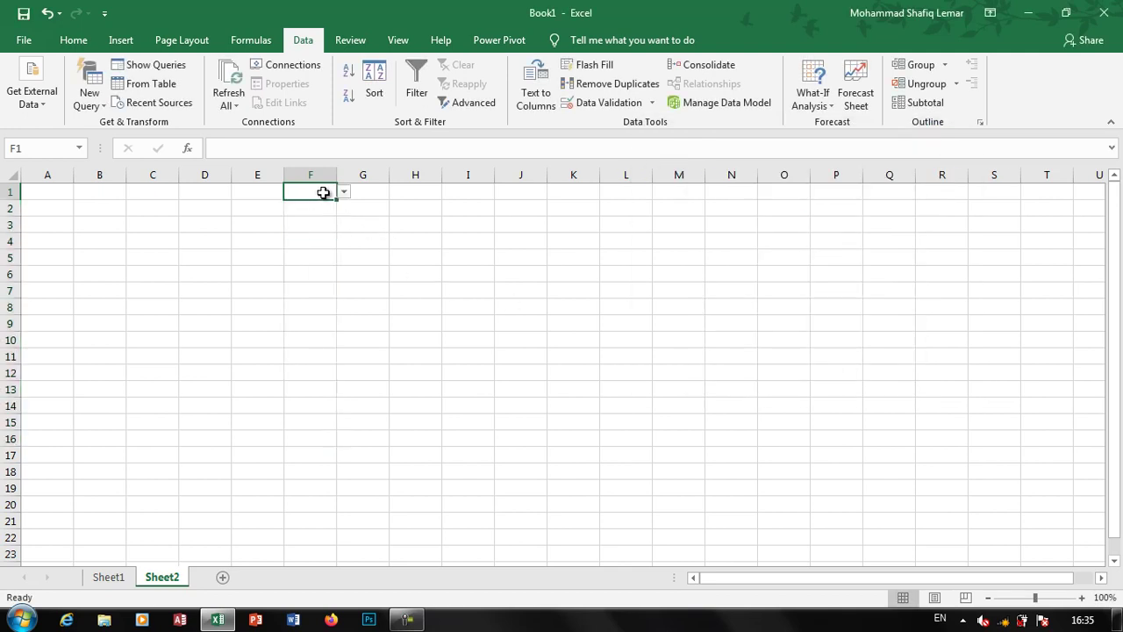
pyautogui.click(344, 191)
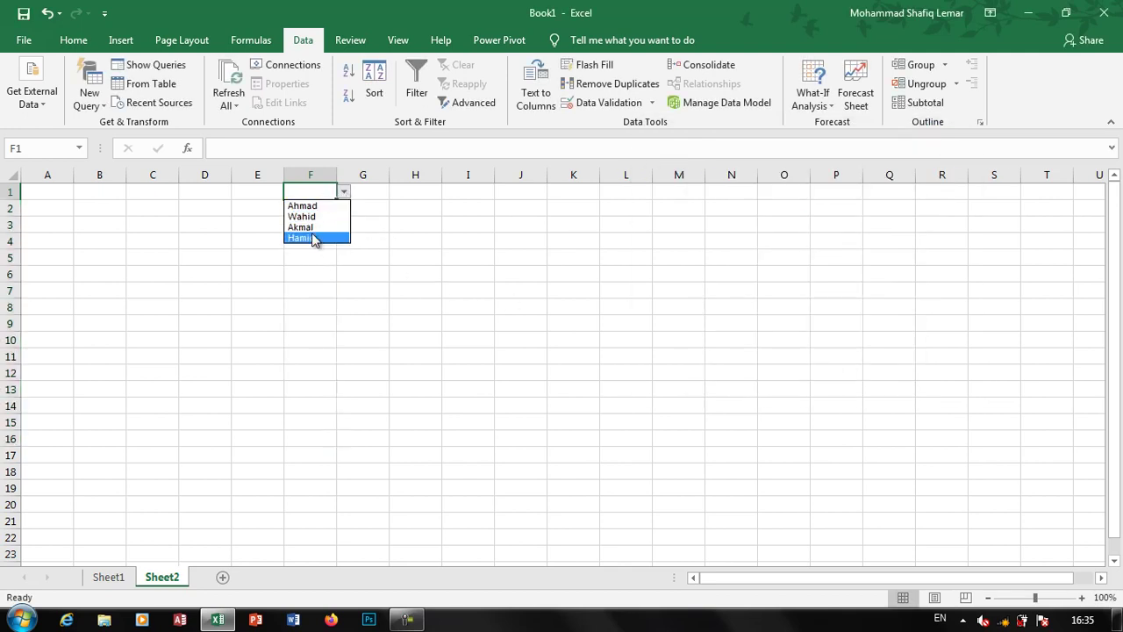
pyautogui.click(315, 236)
# Confirm F2 rejects the invalid entry 'sd', then cancel it
pyautogui.click(311, 208)
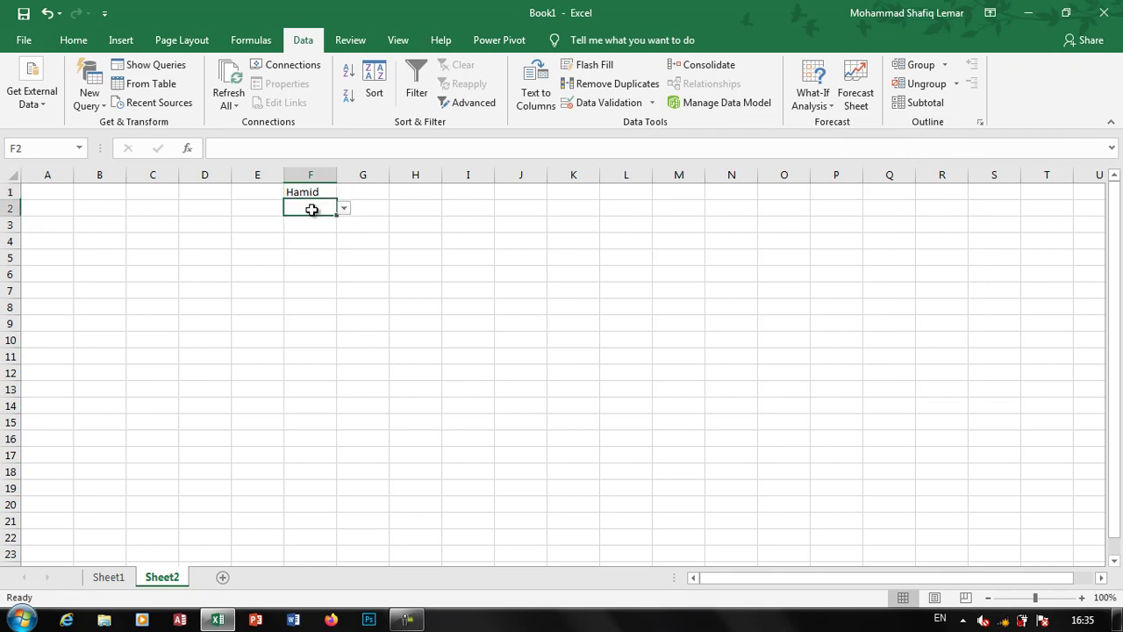
pyautogui.write('sd')
pyautogui.press('Return')
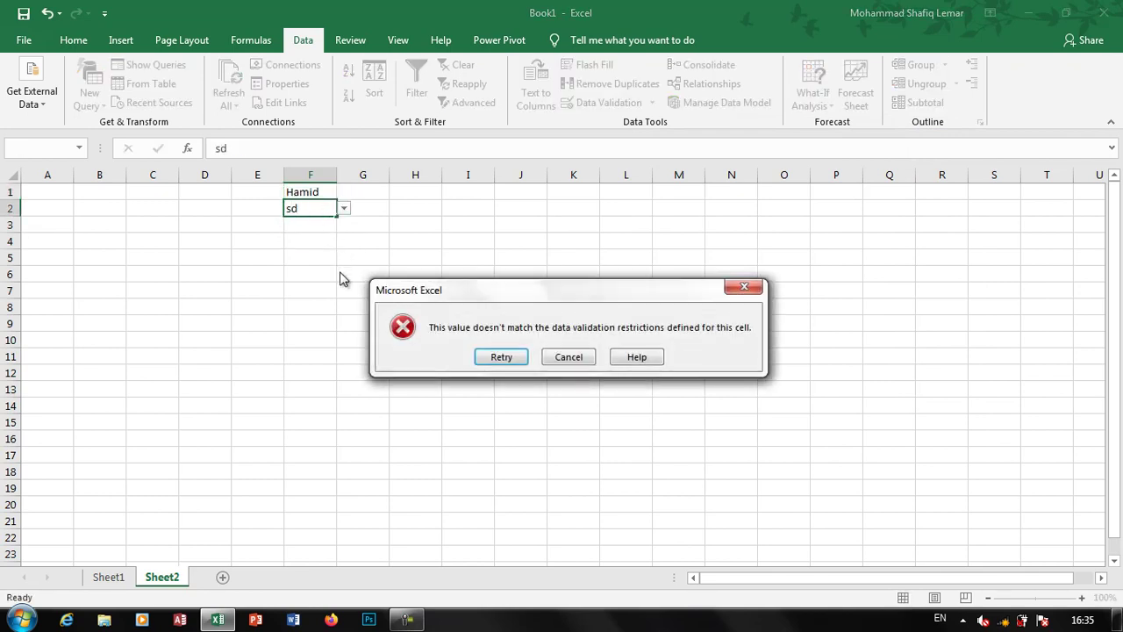
pyautogui.press('Return')
pyautogui.press('Escape')
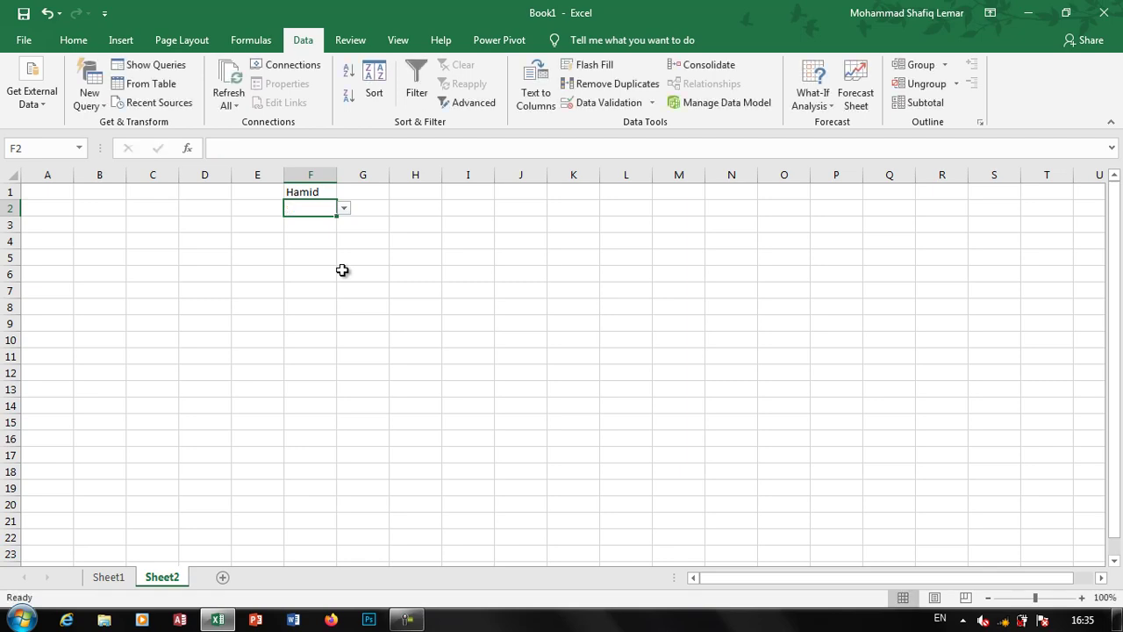
# Select column H and open Data Validation, trying the Date option first
pyautogui.click(469, 175)
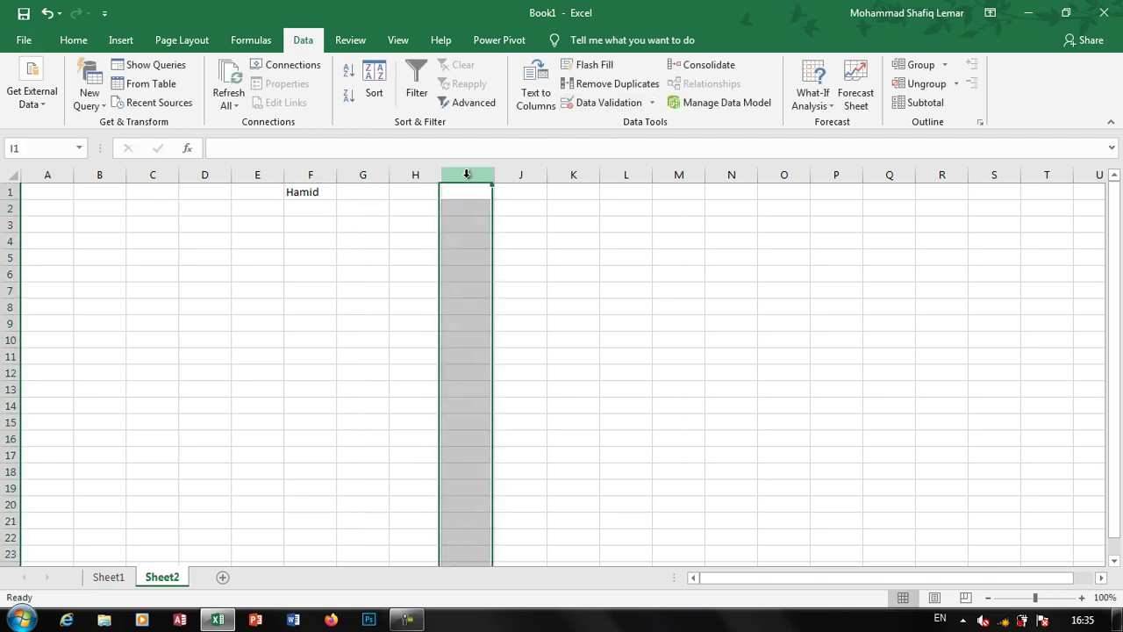
pyautogui.click(429, 175)
pyautogui.click(586, 103)
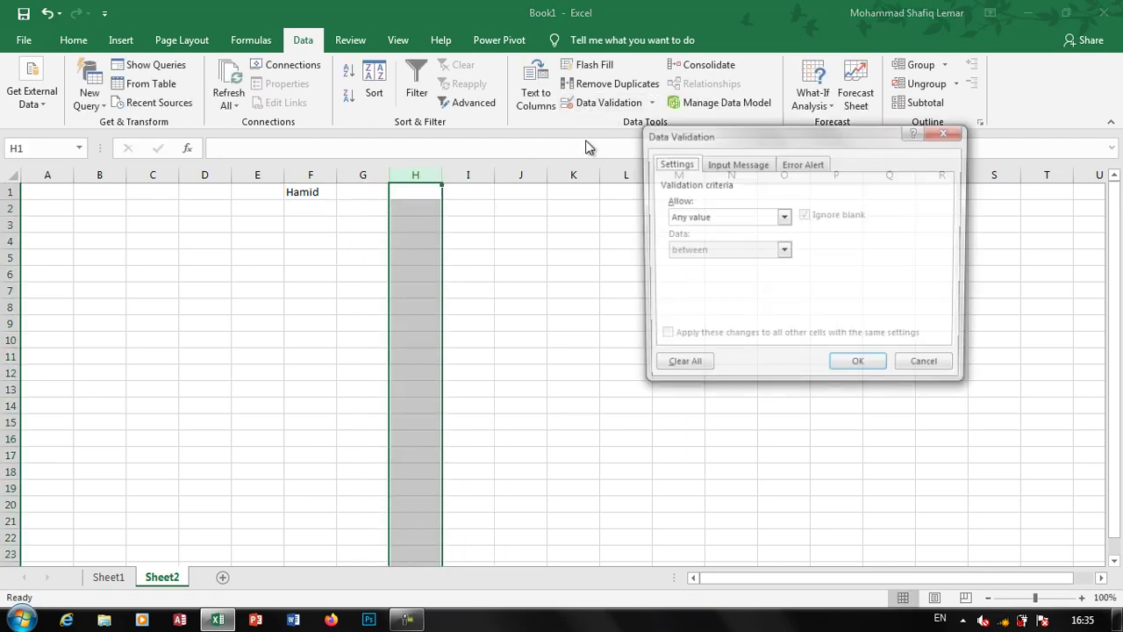
pyautogui.click(770, 217)
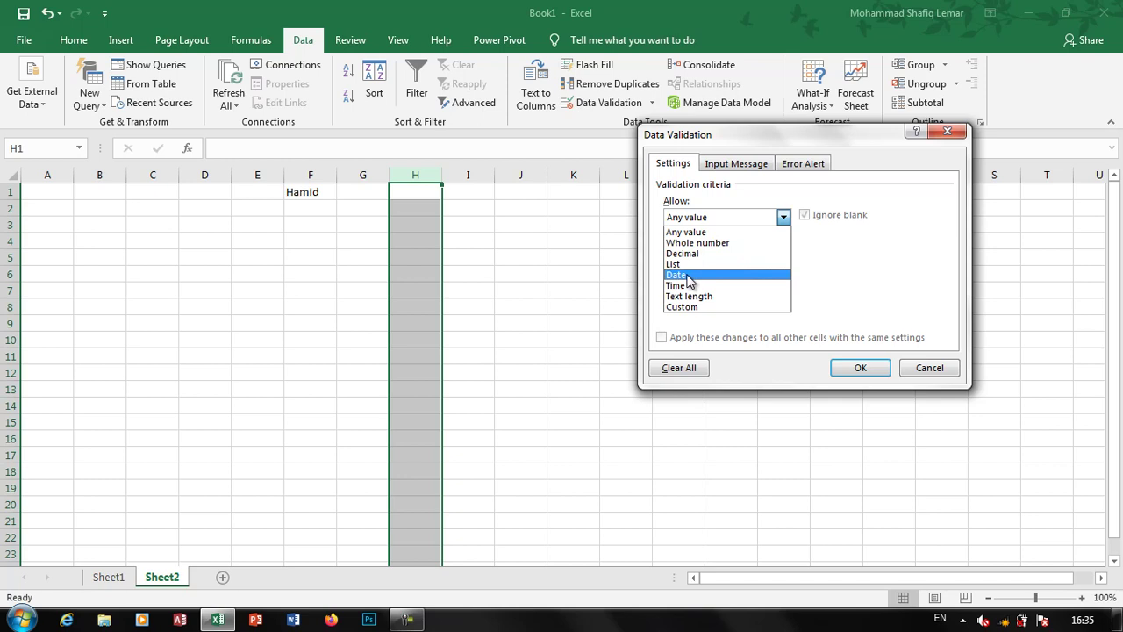
pyautogui.click(690, 279)
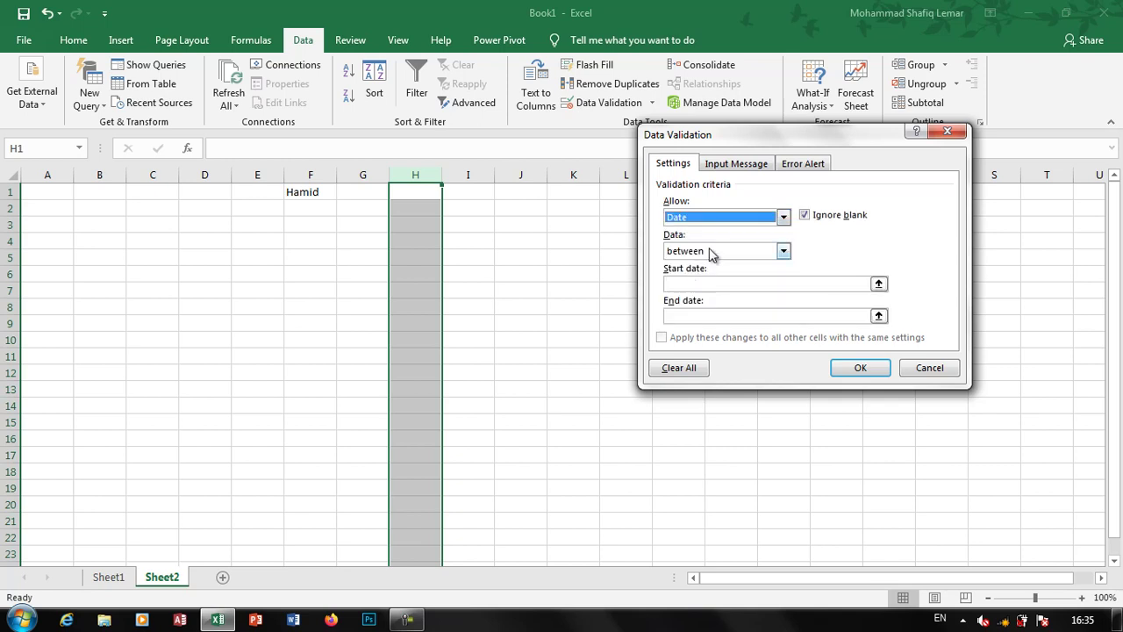
pyautogui.click(710, 254)
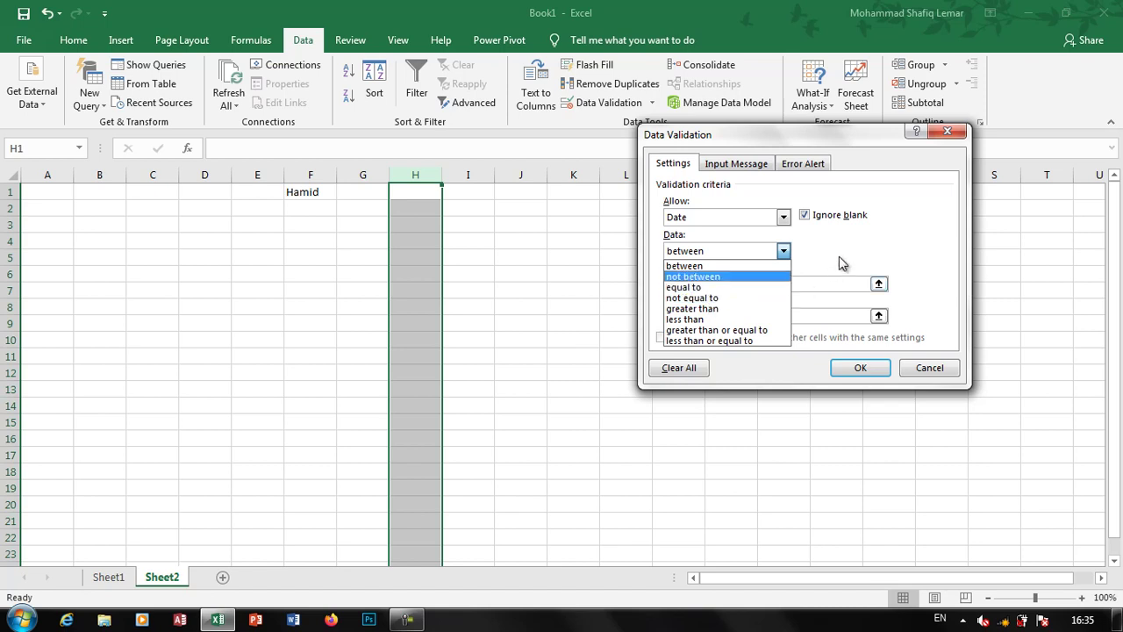
pyautogui.click(833, 254)
# Restrict column H to a text length equal to 4 and apply the rule
pyautogui.click(728, 219)
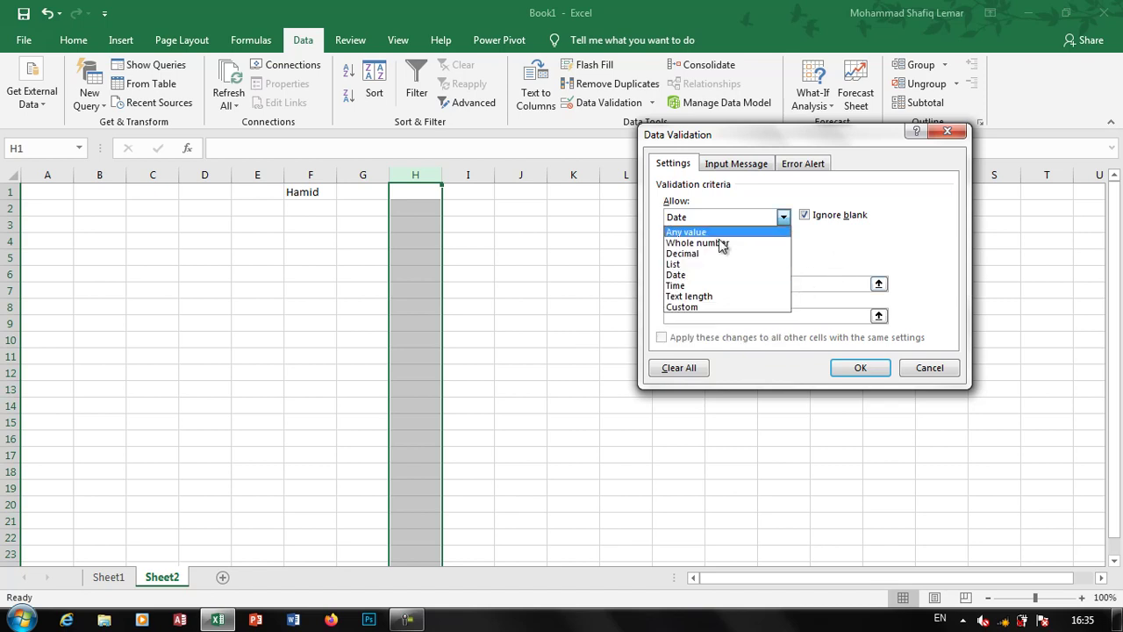
pyautogui.click(708, 298)
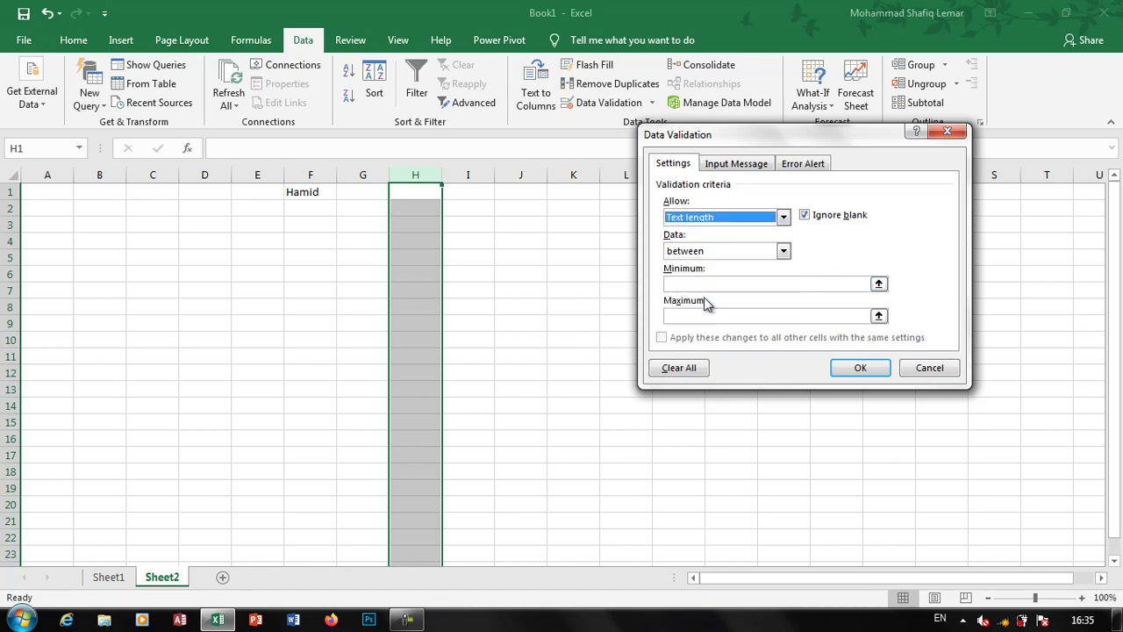
pyautogui.click(708, 250)
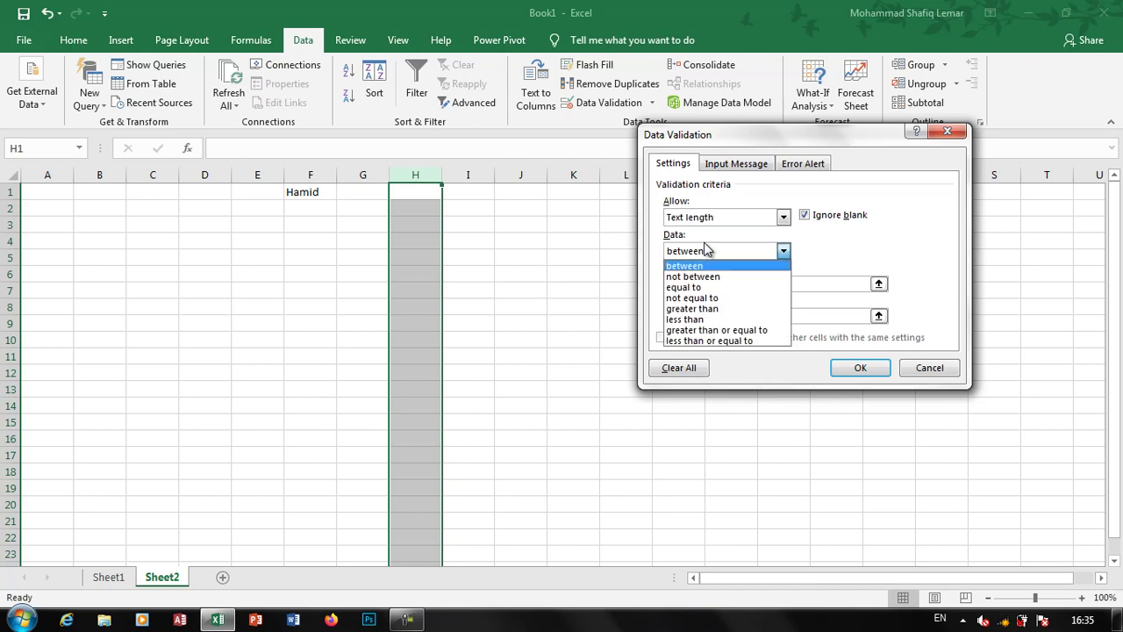
pyautogui.click(700, 286)
pyautogui.click(699, 283)
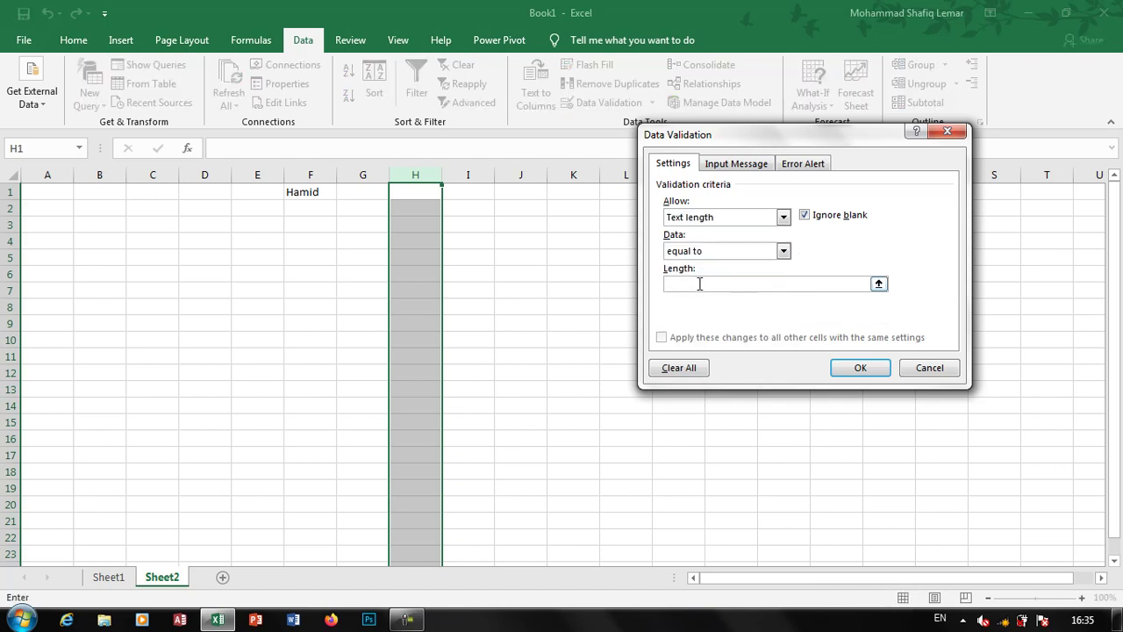
pyautogui.write('4')
pyautogui.click(843, 367)
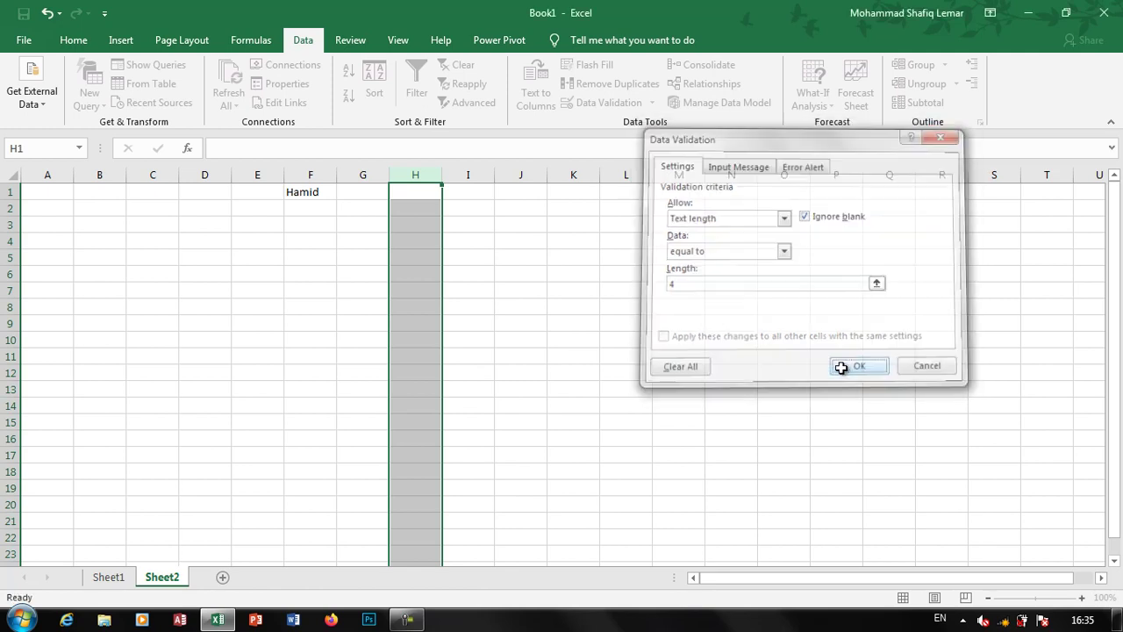
# Enter 1234 in H4, which passes the 4-character rule
pyautogui.click(412, 237)
pyautogui.write('1234')
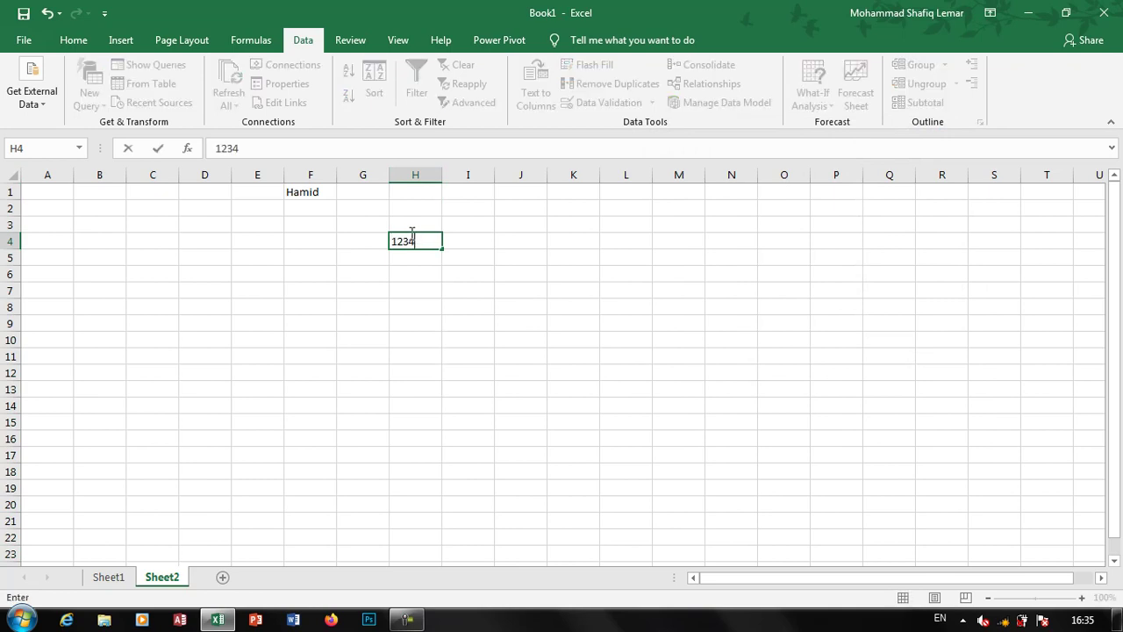
pyautogui.press('Return')
# Try a five-letter name in H5, retry after the error, and shorten it to four letters
pyautogui.write('Ha')
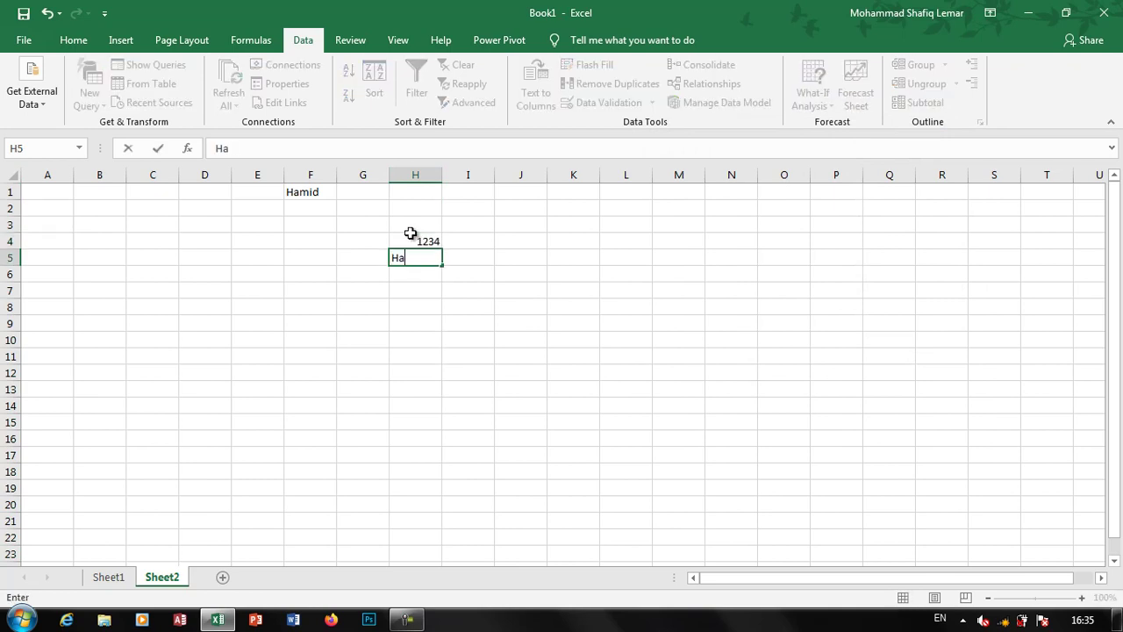
pyautogui.write('mid')
pyautogui.press('Return')
pyautogui.press('Return')
pyautogui.write('H')
pyautogui.press('BackSpace')
pyautogui.write('Ahma')
pyautogui.press('BackSpace')
pyautogui.press('Return')
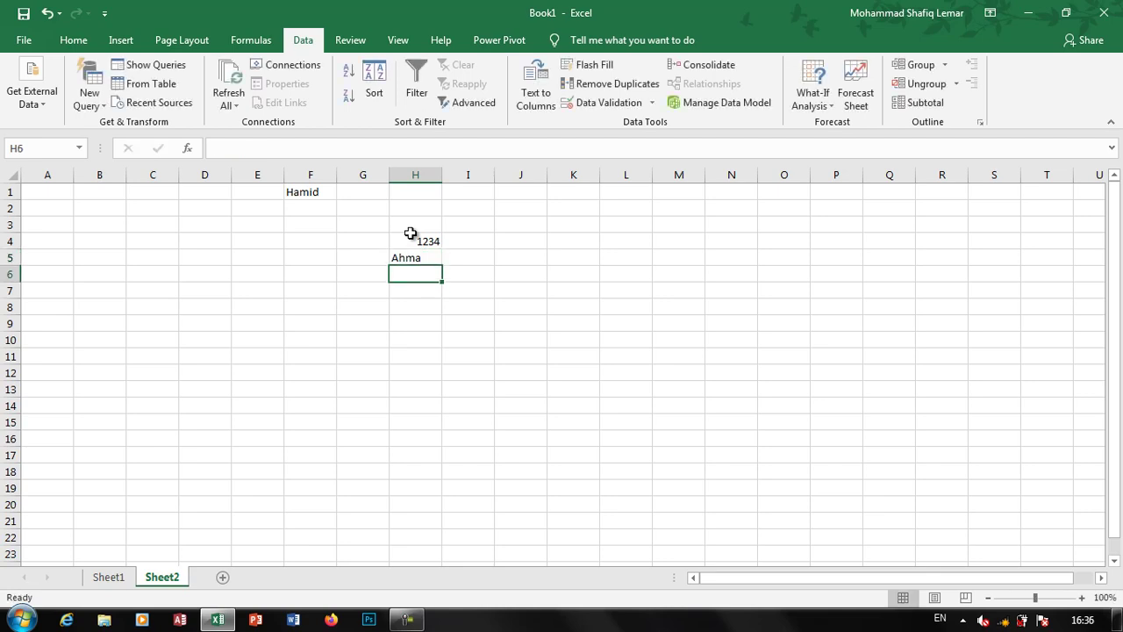
# Select column I and open Data Validation, browsing the Input Message and Error Alert tabs
pyautogui.click(476, 178)
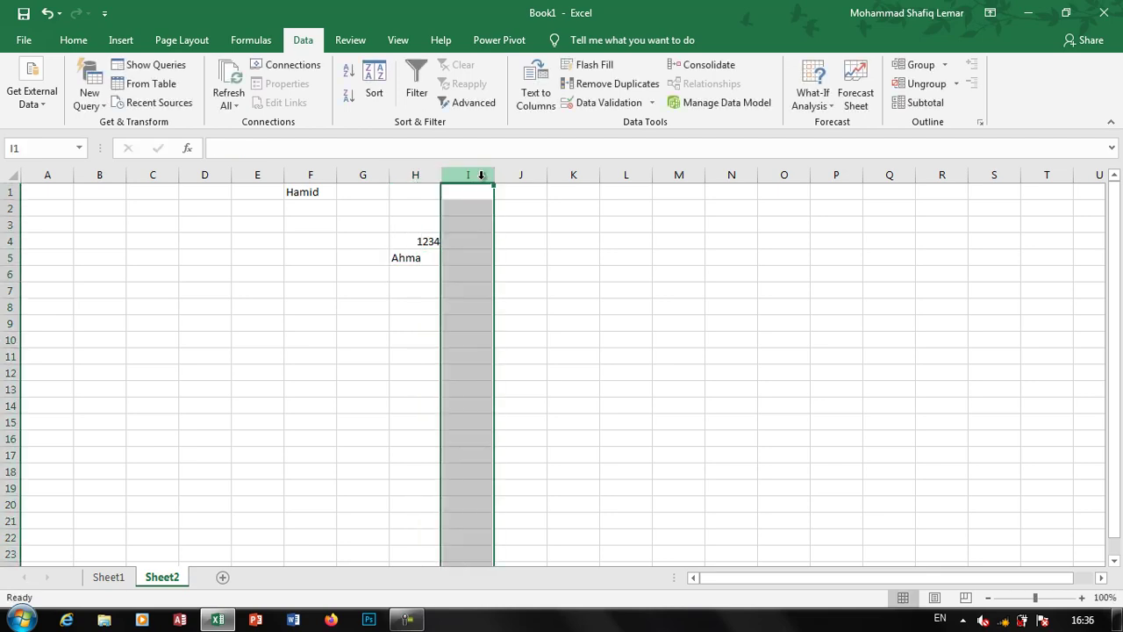
pyautogui.click(642, 107)
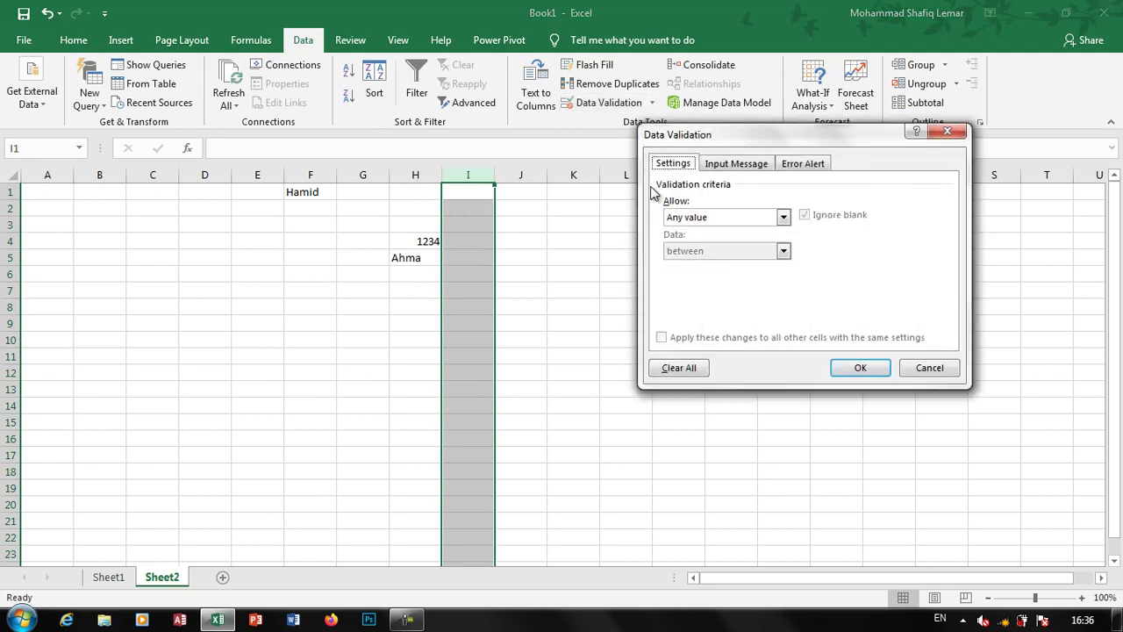
pyautogui.click(741, 165)
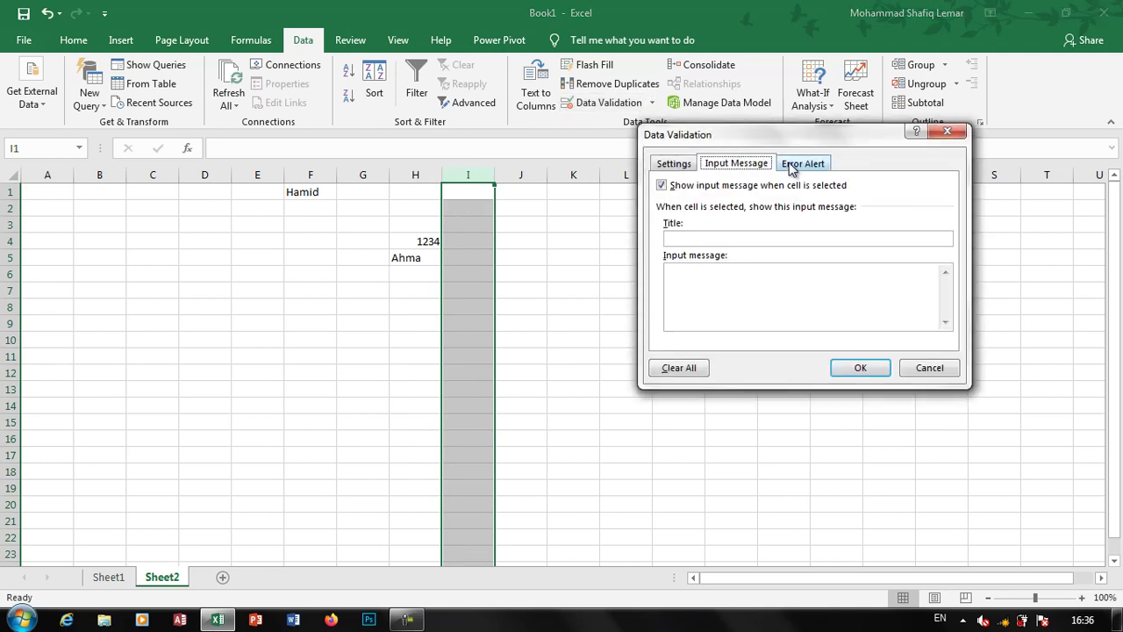
pyautogui.click(792, 167)
pyautogui.click(671, 165)
# Try the Custom allow option, then reset to Any value and show the Input Message settings
pyautogui.click(713, 220)
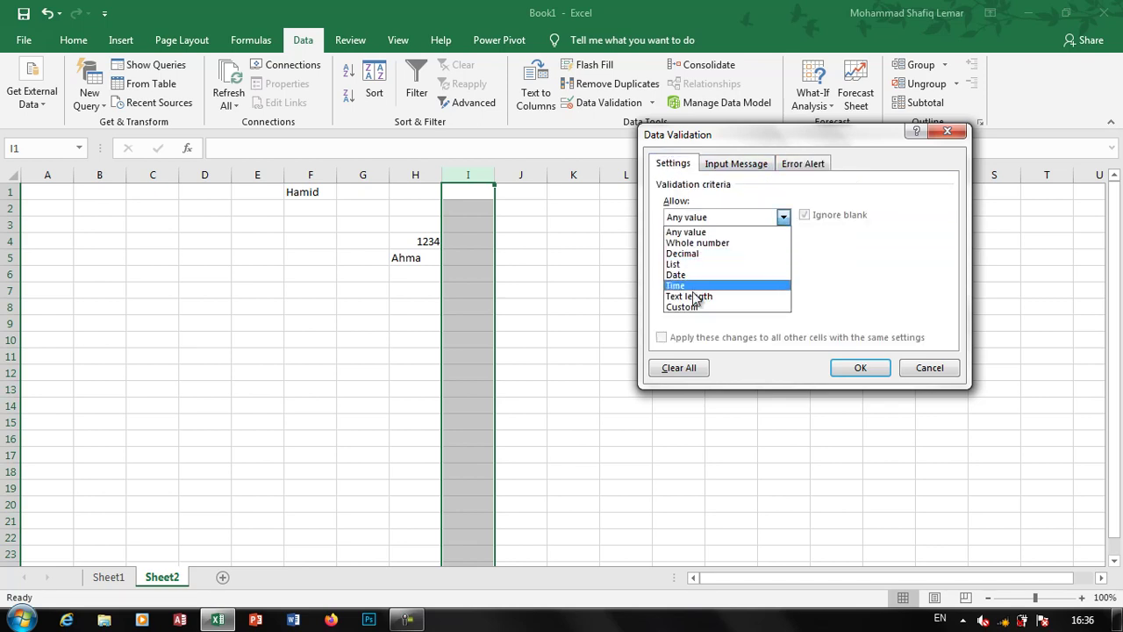
pyautogui.click(693, 292)
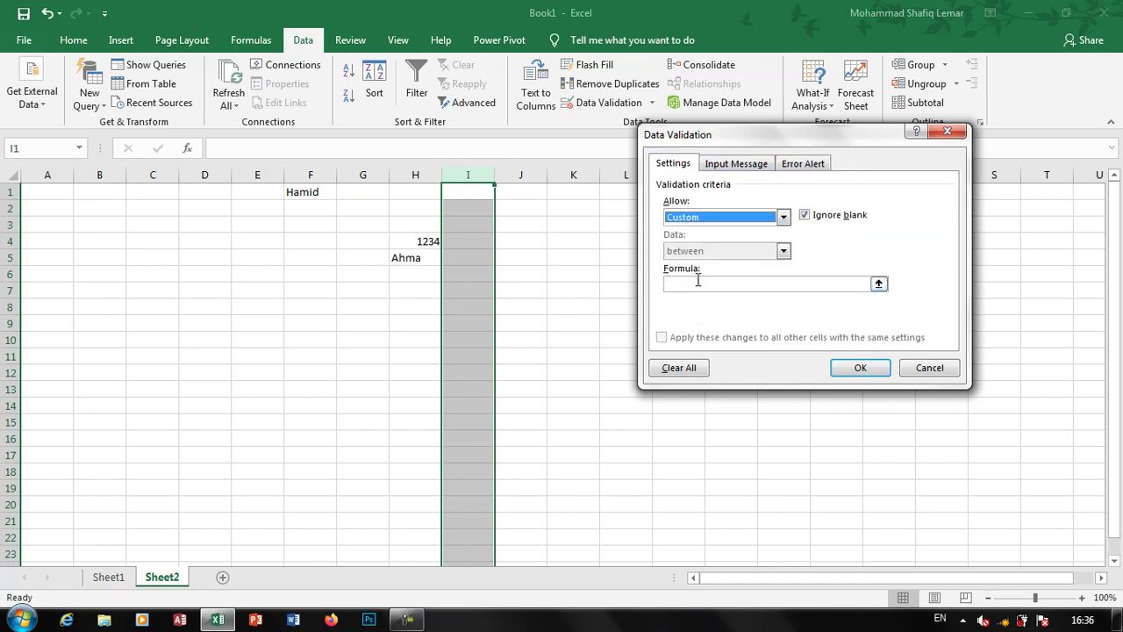
pyautogui.click(699, 282)
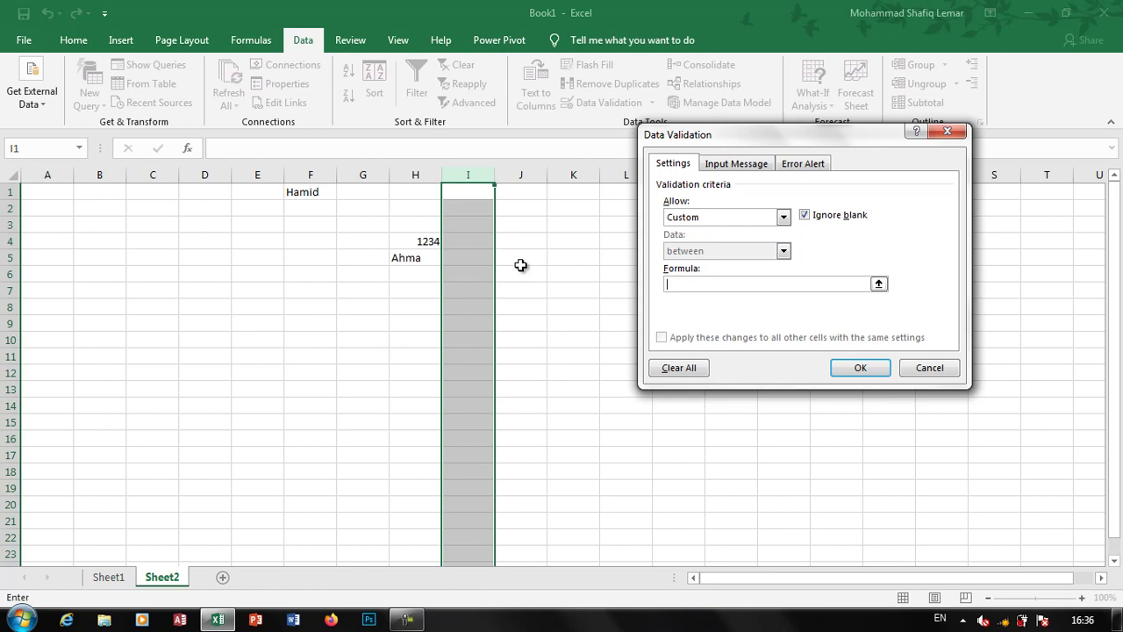
pyautogui.click(784, 218)
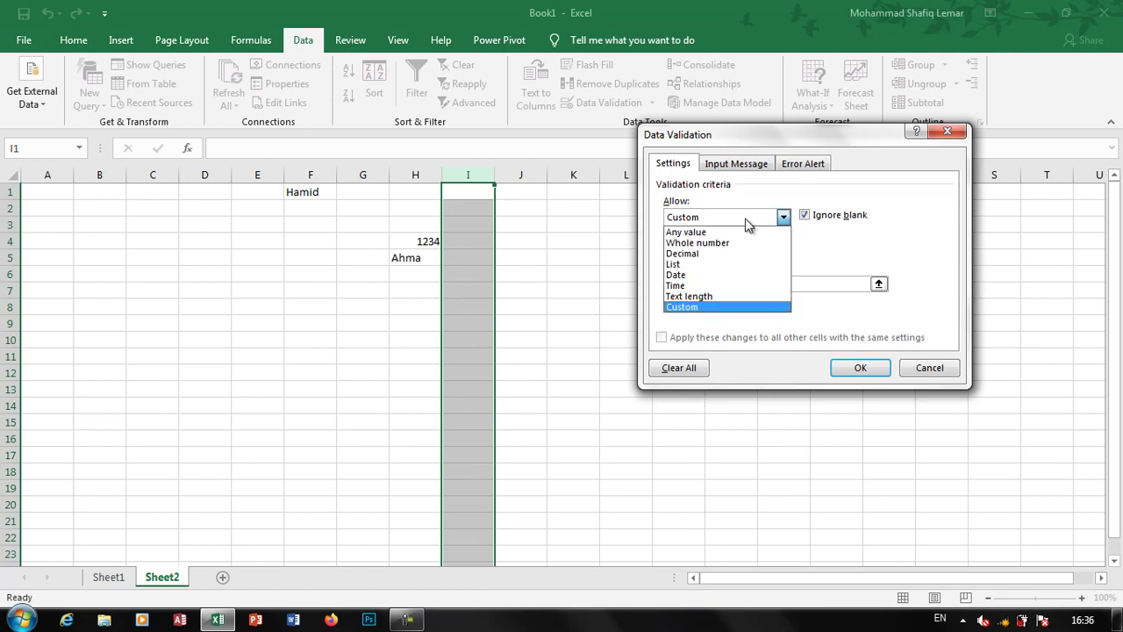
pyautogui.click(727, 232)
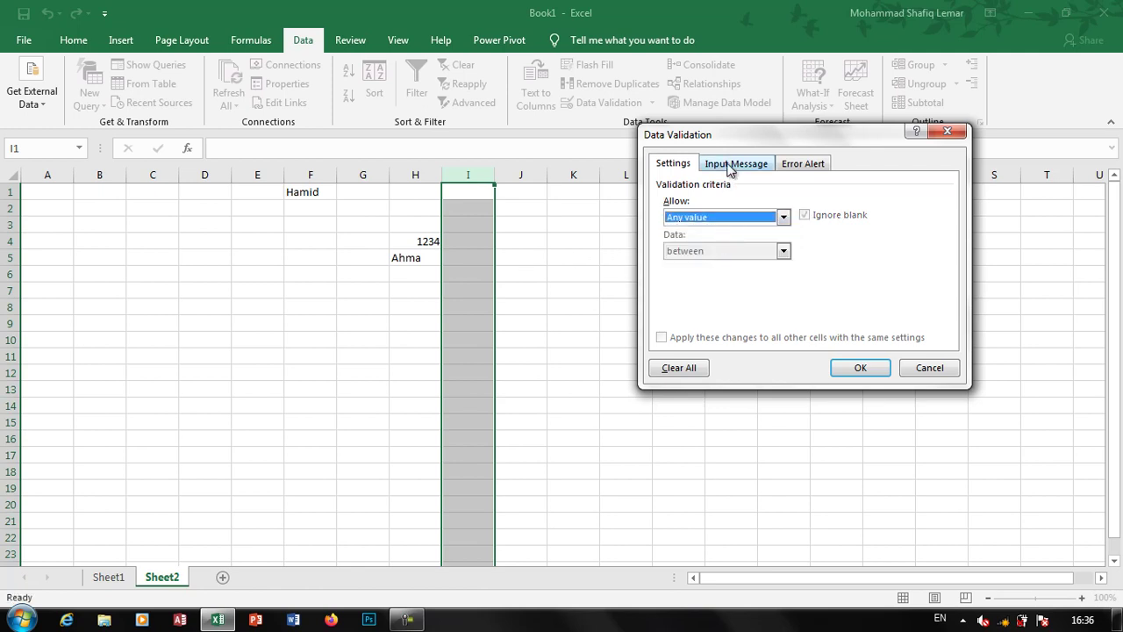
pyautogui.click(731, 167)
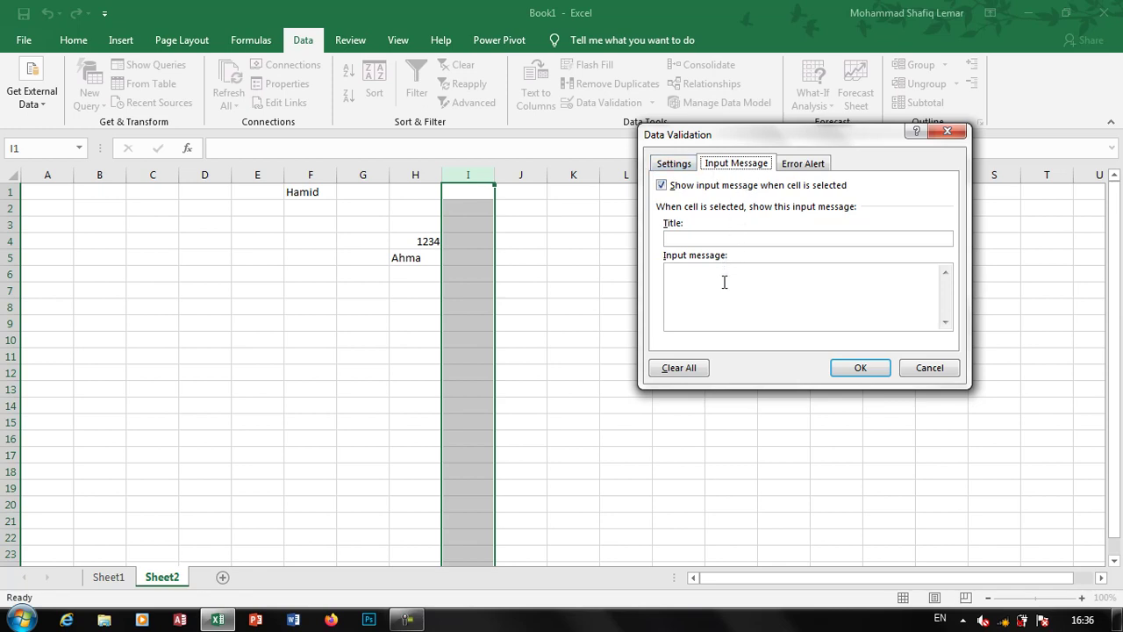
# Enter the input message title 'Info' and message 'You must input the correct numbers.'
pyautogui.click(662, 187)
pyautogui.click(662, 186)
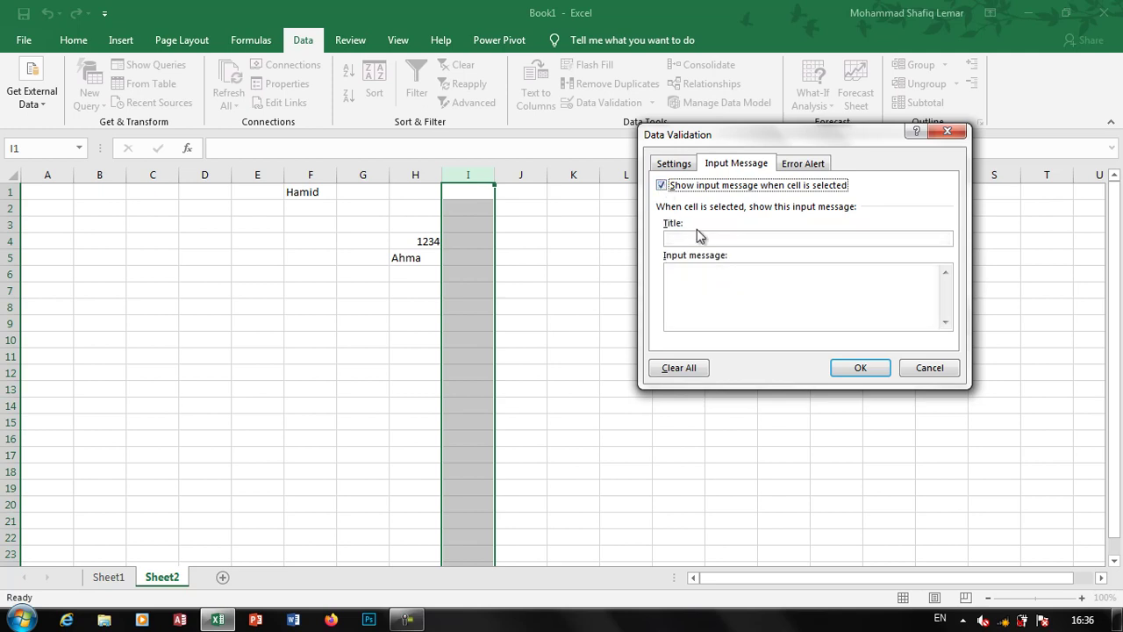
pyautogui.click(701, 237)
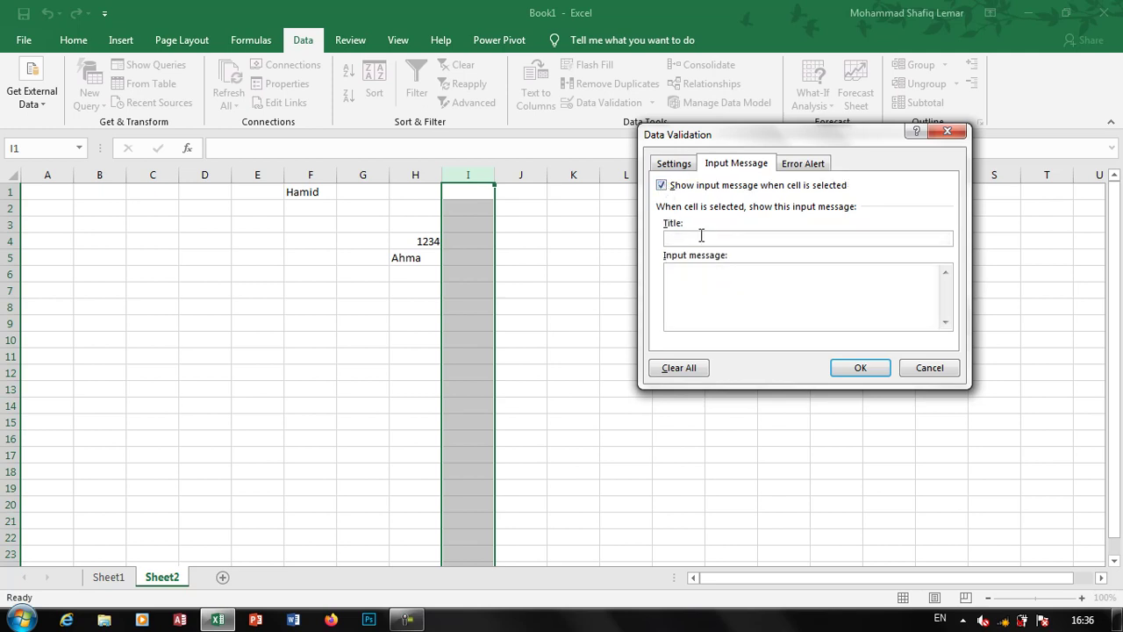
pyautogui.write('Info')
pyautogui.press('Tab')
pyautogui.write('You mus')
pyautogui.write('t in')
pyautogui.write('put ')
pyautogui.write('the correc')
pyautogui.write('t number')
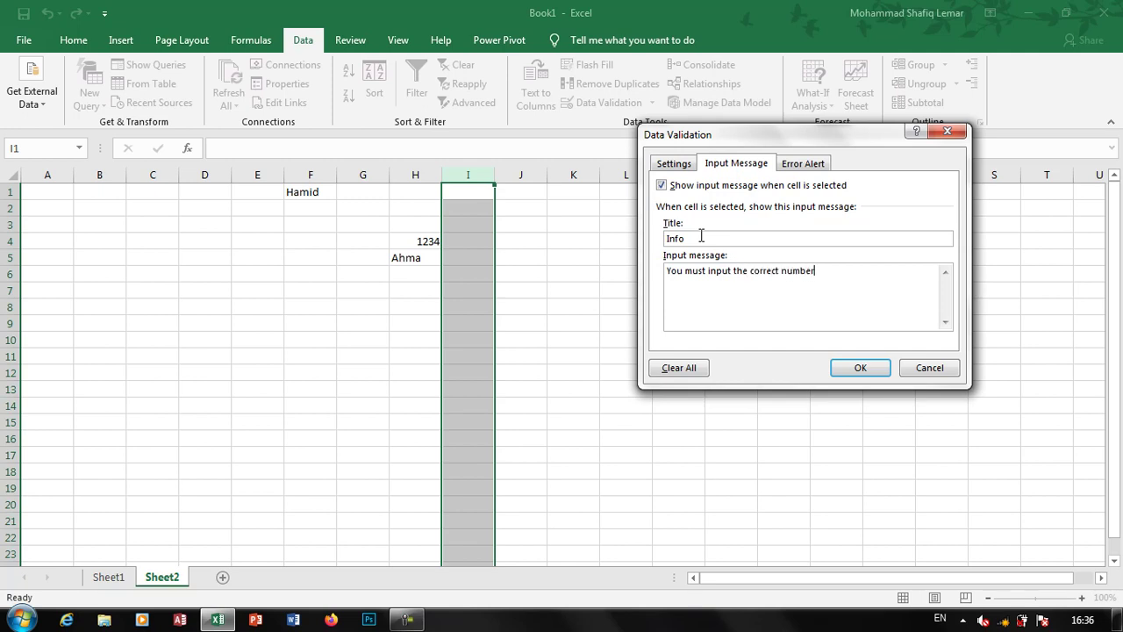
pyautogui.write('s.')
pyautogui.click(690, 165)
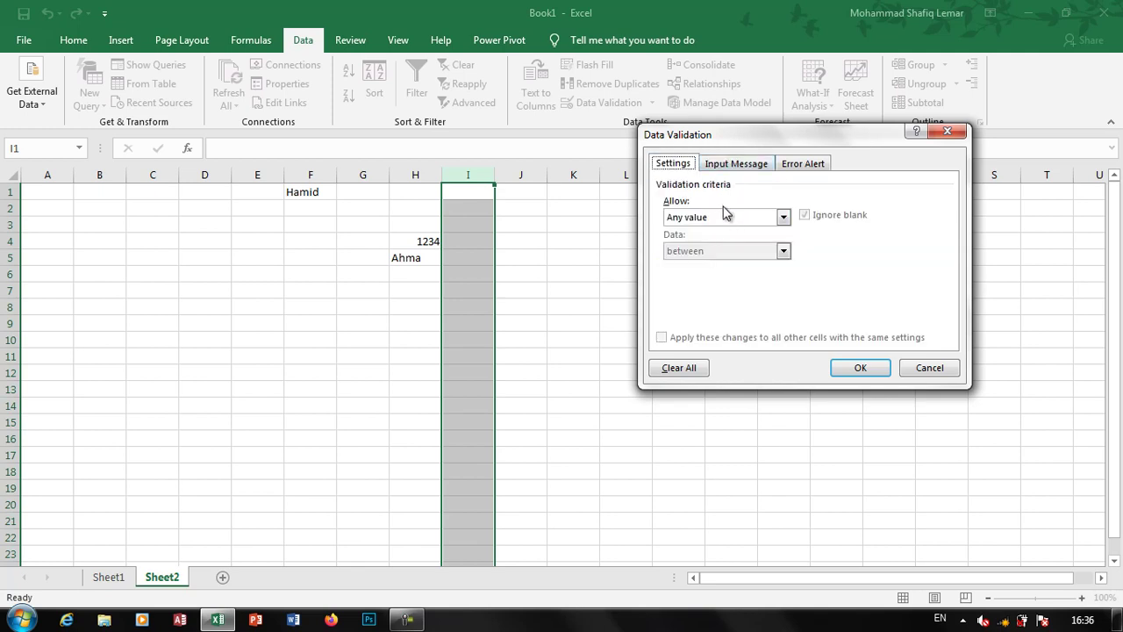
# Allow only decimal values between 10 and 20 in column I
pyautogui.click(727, 217)
pyautogui.click(711, 264)
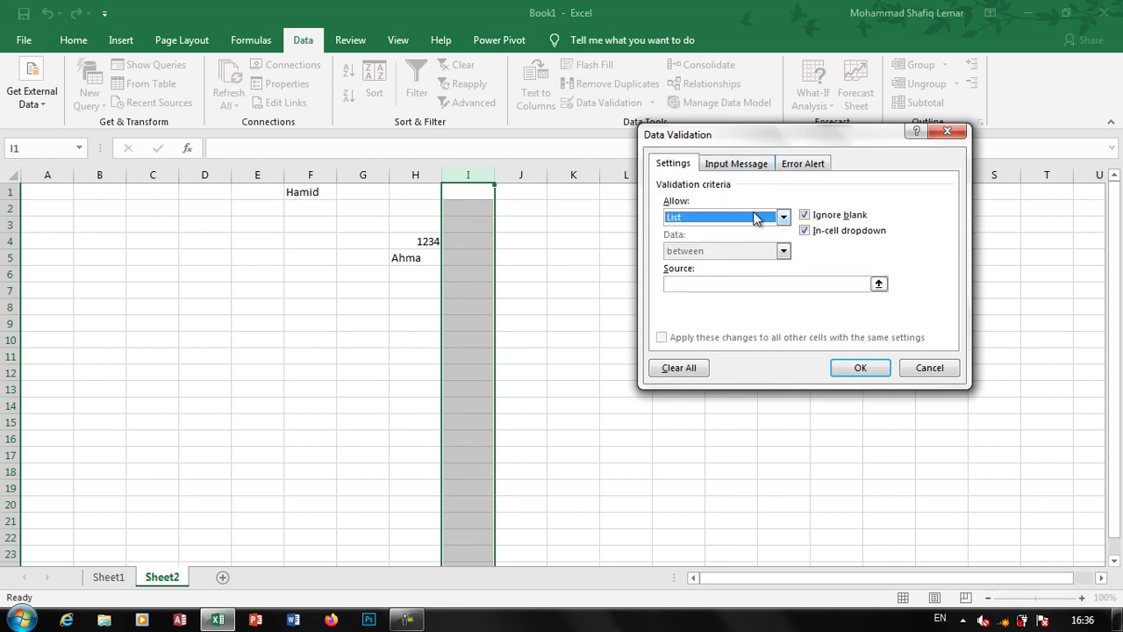
pyautogui.click(752, 220)
pyautogui.click(712, 254)
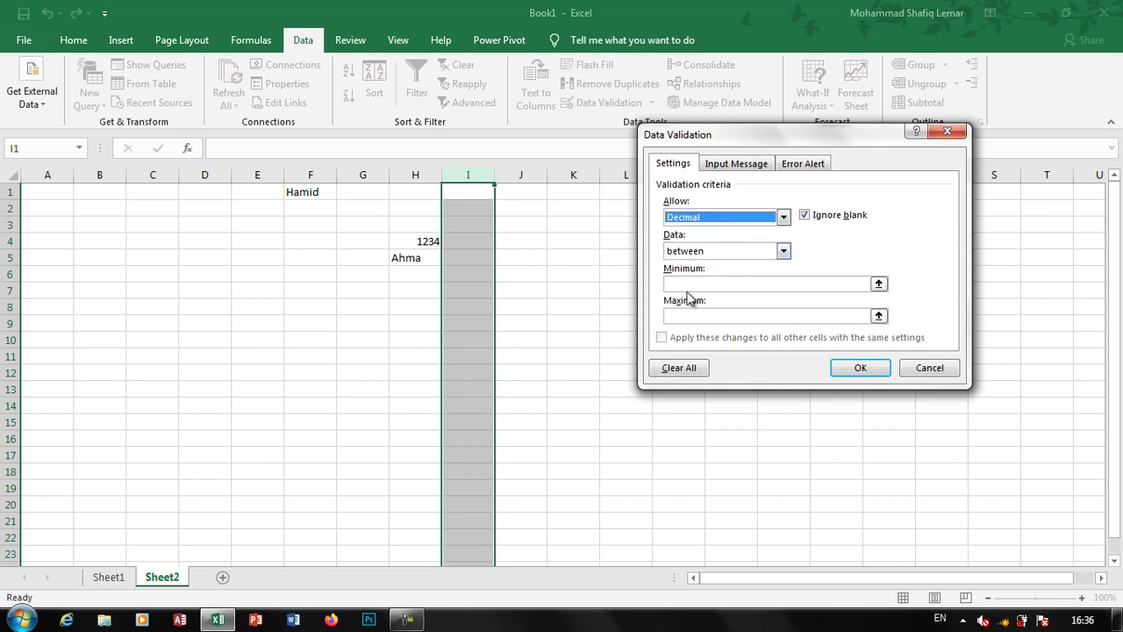
pyautogui.click(689, 283)
pyautogui.write('10')
pyautogui.click(706, 314)
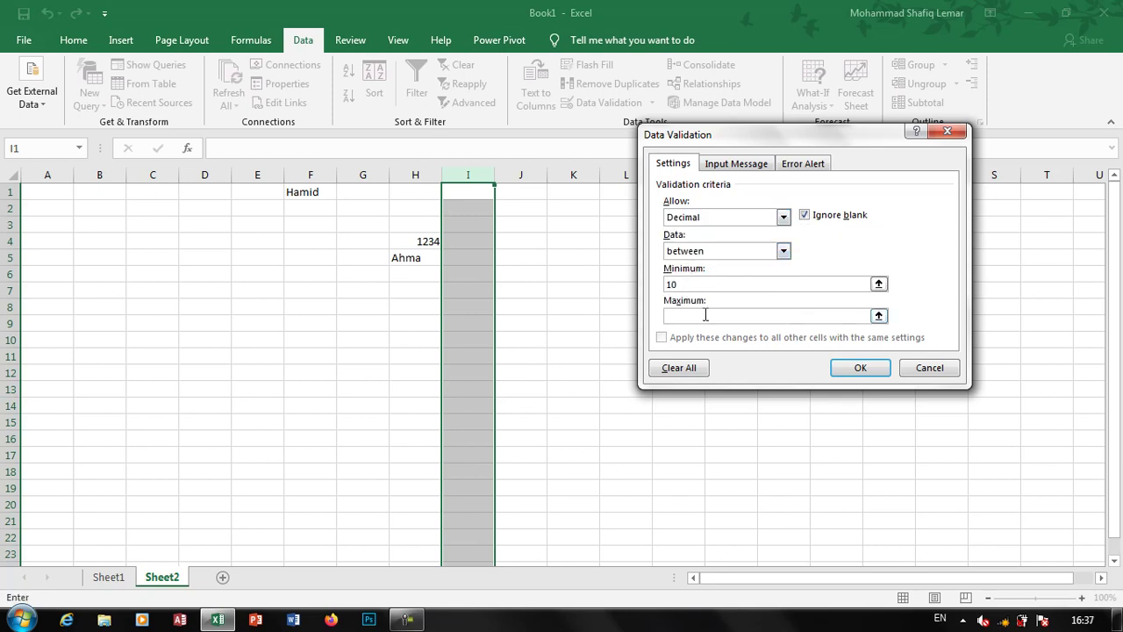
pyautogui.write('20')
# Set the error alert style to Information, after trying Warning
pyautogui.click(786, 168)
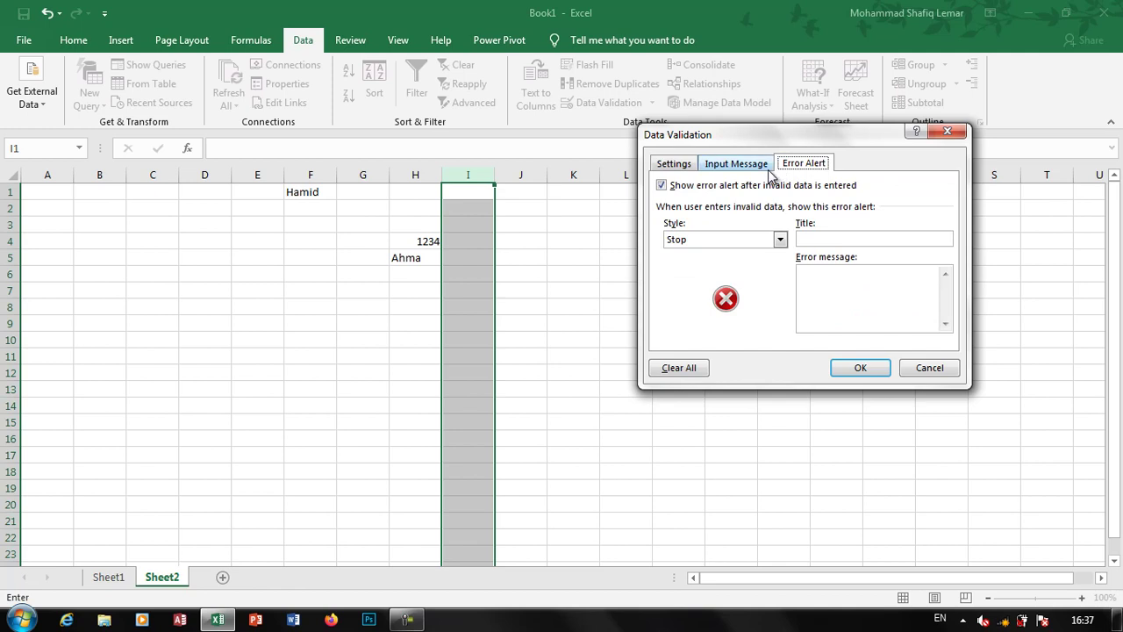
pyautogui.click(700, 187)
pyautogui.click(700, 187)
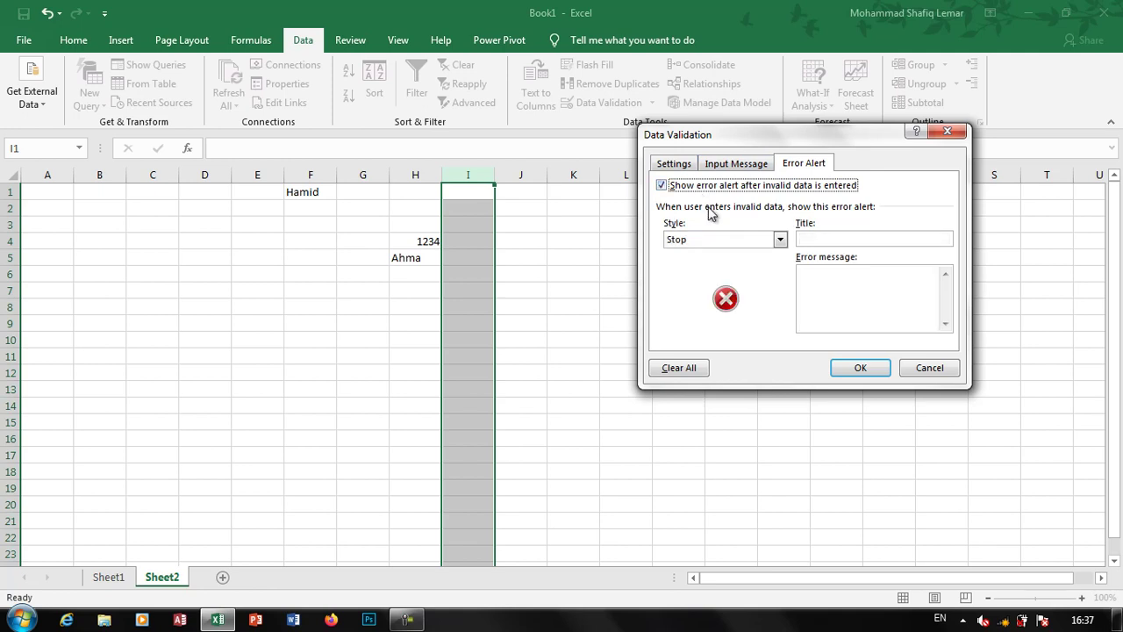
pyautogui.click(707, 242)
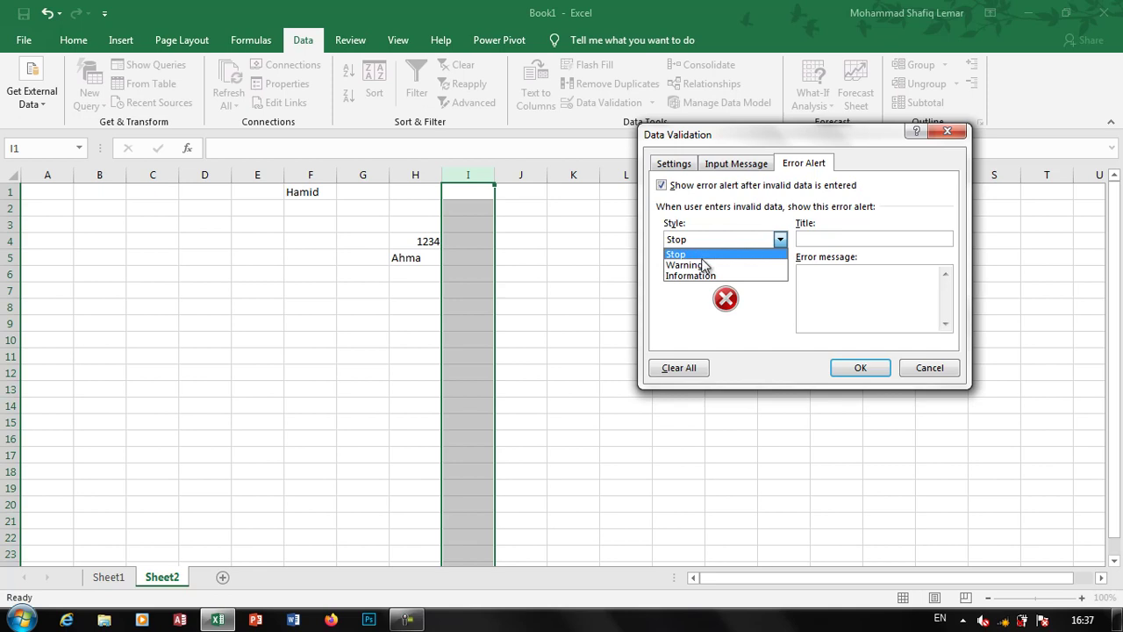
pyautogui.click(707, 266)
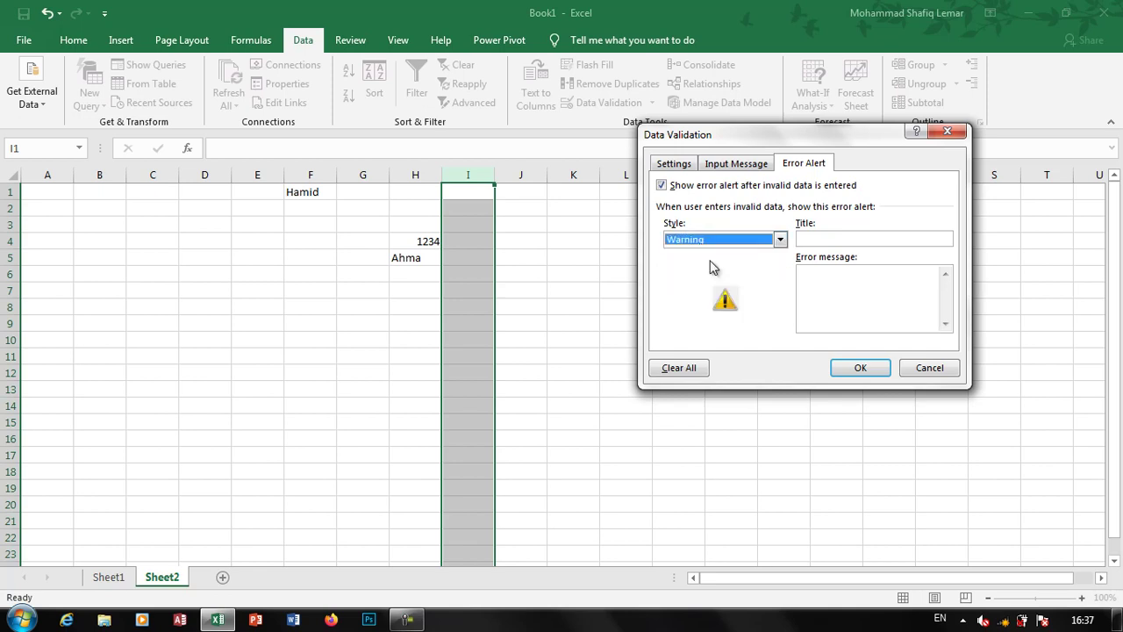
pyautogui.click(721, 240)
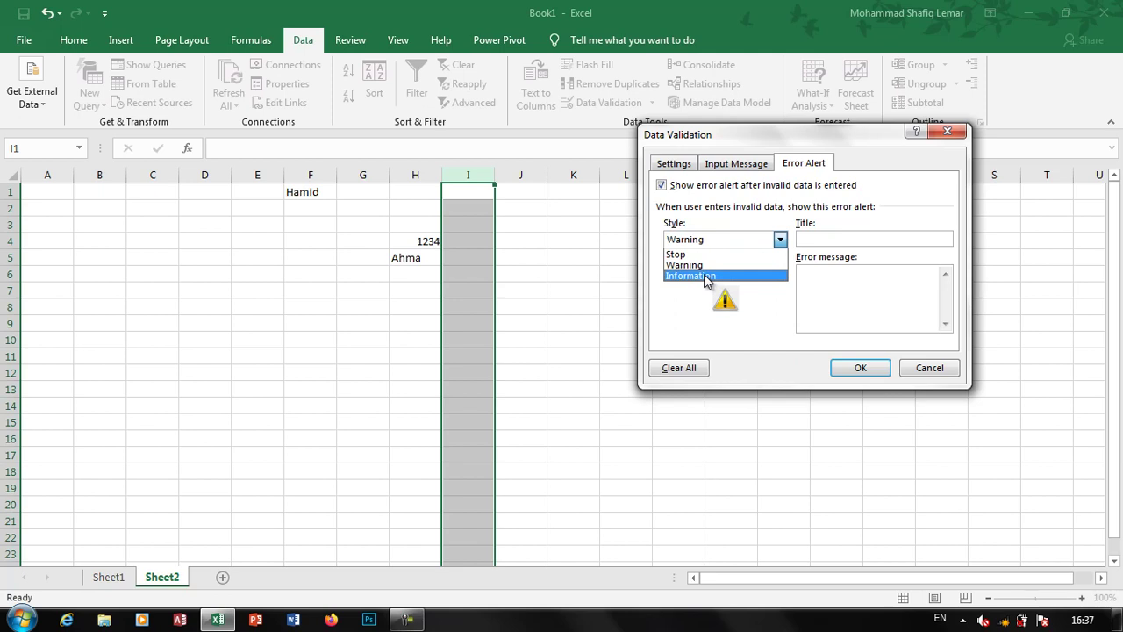
pyautogui.click(704, 274)
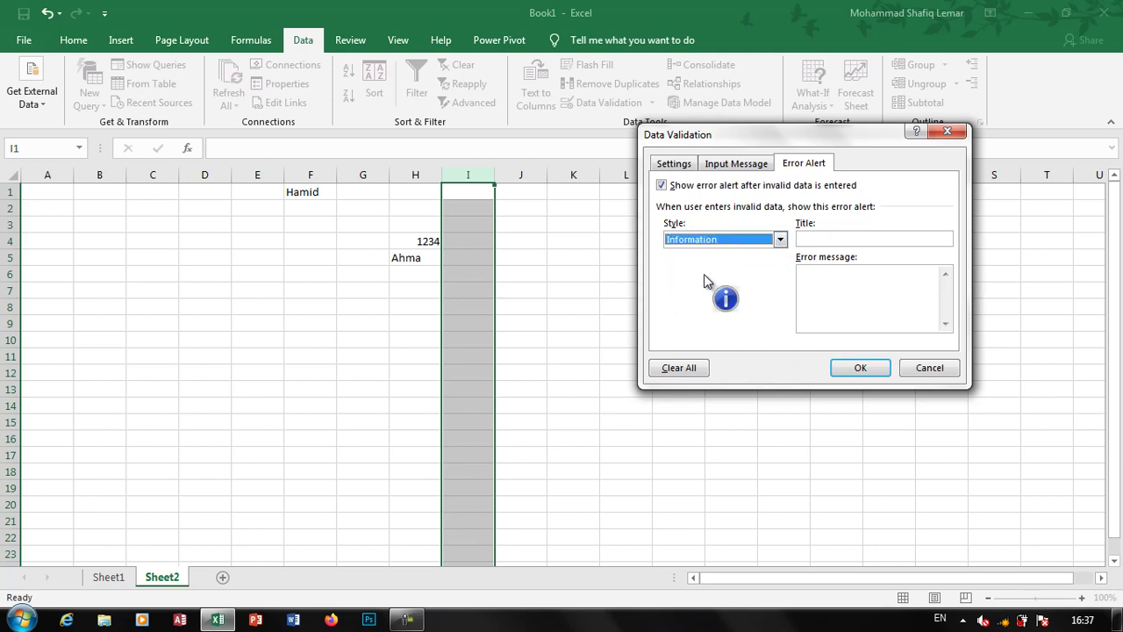
# Give the alert the title 'Attention' and the message 'Your number is incorrect.'
pyautogui.click(818, 236)
pyautogui.write('Att')
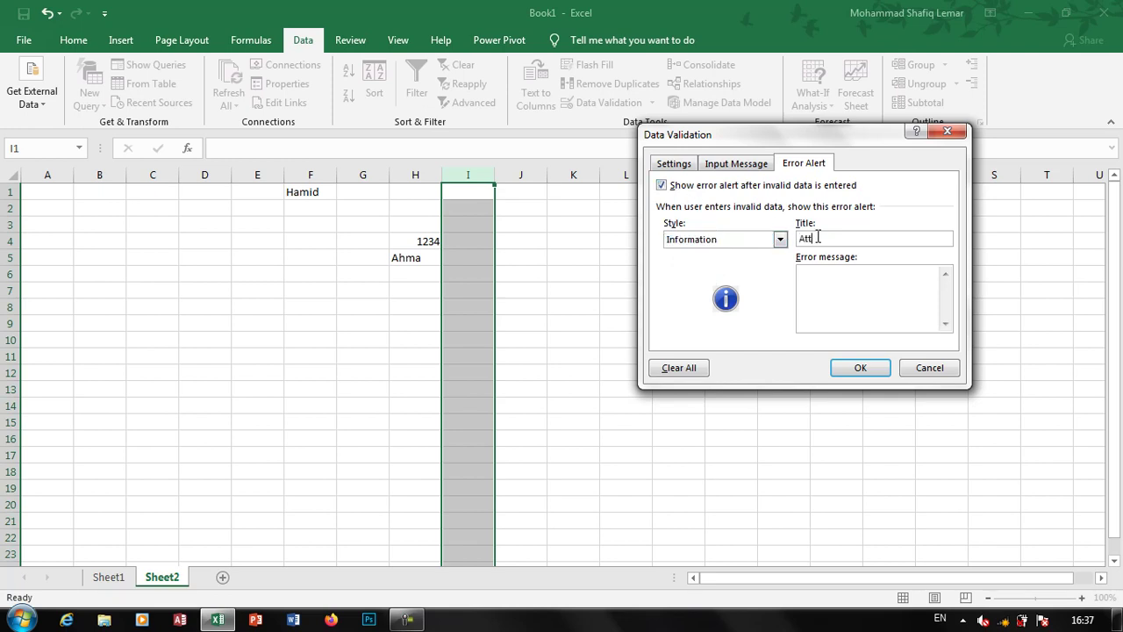
pyautogui.write('n')
pyautogui.write('tion')
pyautogui.write('Yo')
pyautogui.write('o')
pyautogui.press('BackSpace')
pyautogui.write('ur num')
pyautogui.write('ber is ')
pyautogui.write('nco')
pyautogui.write('rre')
pyautogui.press('BackSpace')
pyautogui.press('BackSpace')
pyautogui.press('BackSpace')
pyautogui.write('r')
pyautogui.write('rect.')
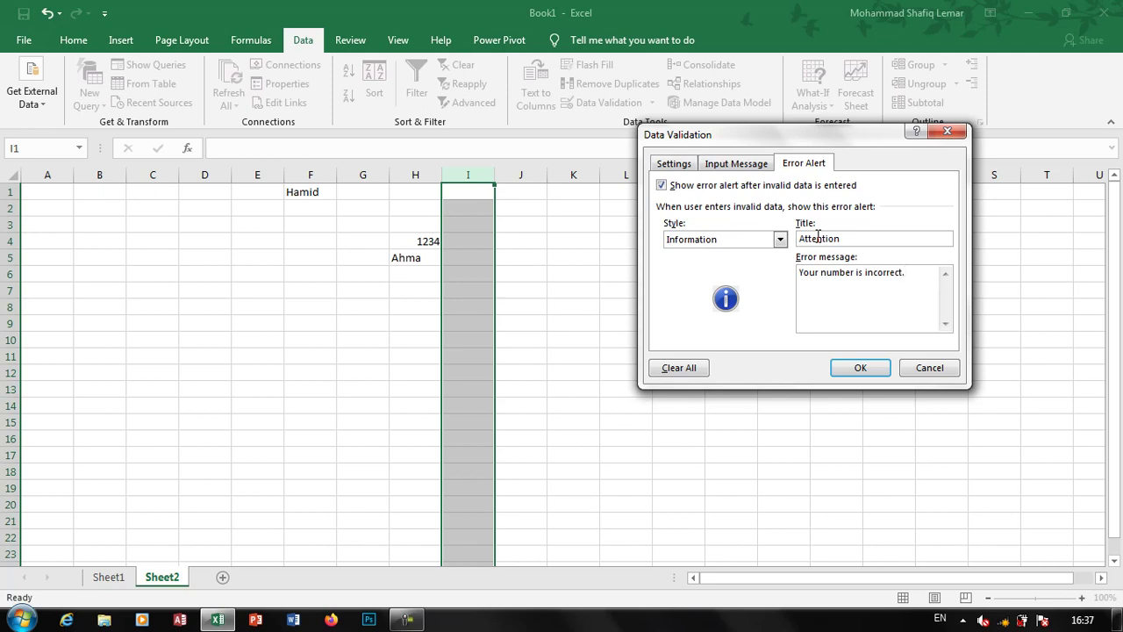
pyautogui.click(675, 165)
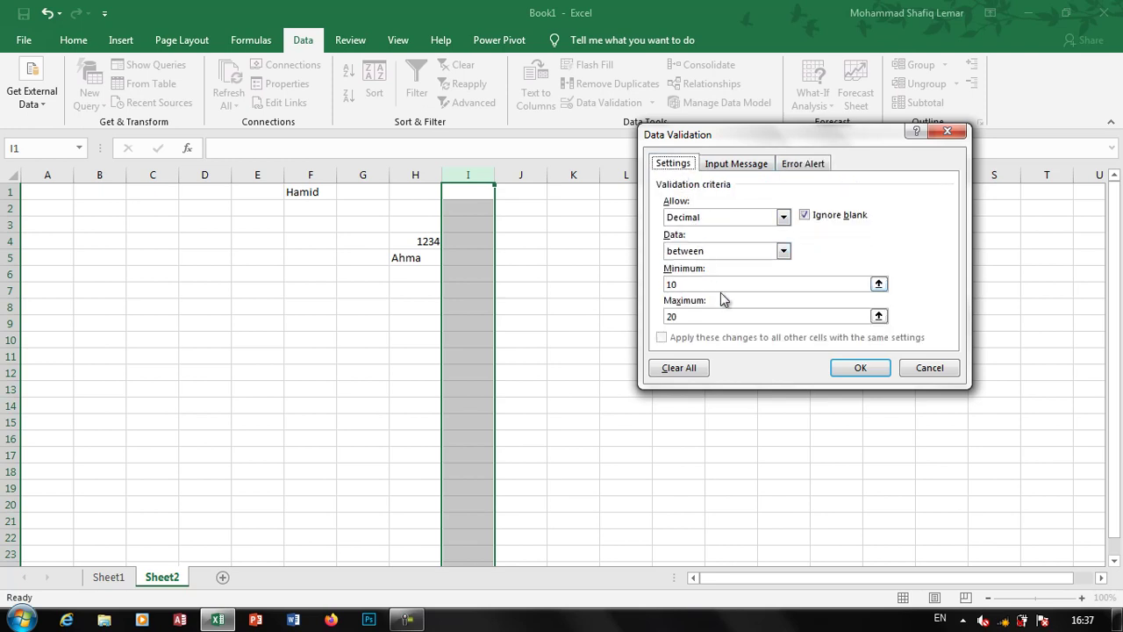
# Apply the column I validation, then enter 15 in I4 and 17 in I5
pyautogui.click(860, 368)
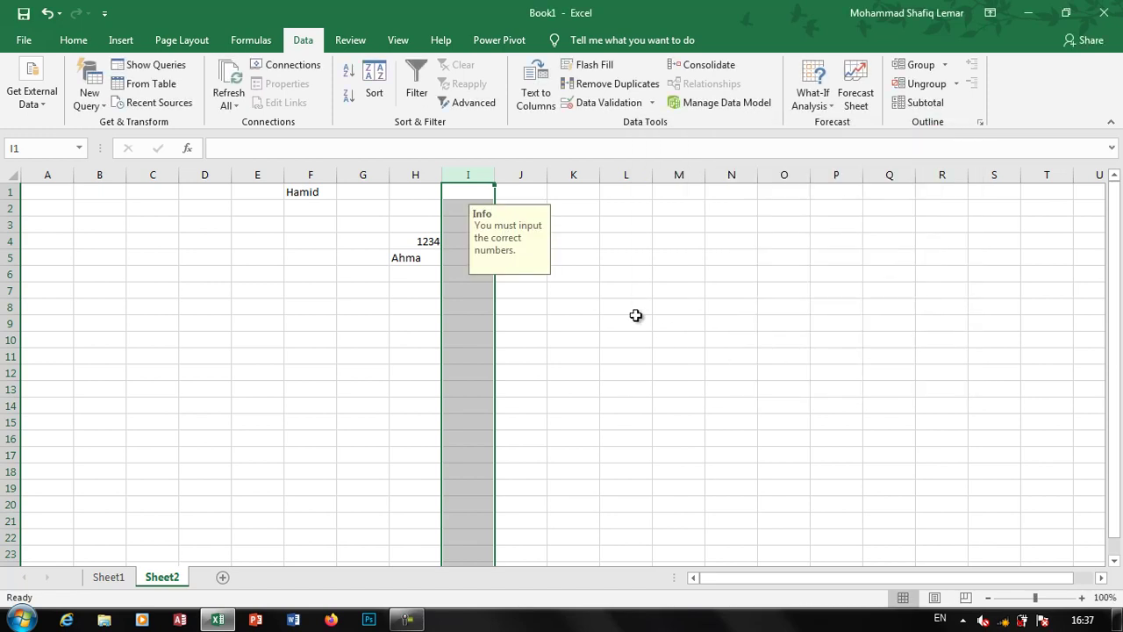
pyautogui.click(558, 321)
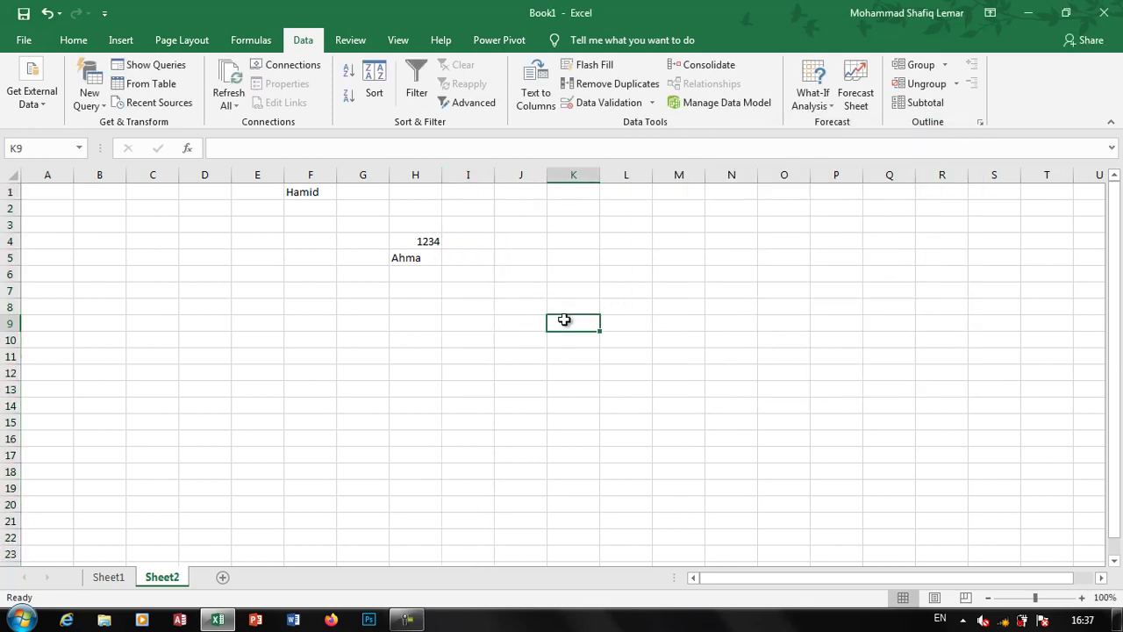
pyautogui.click(472, 233)
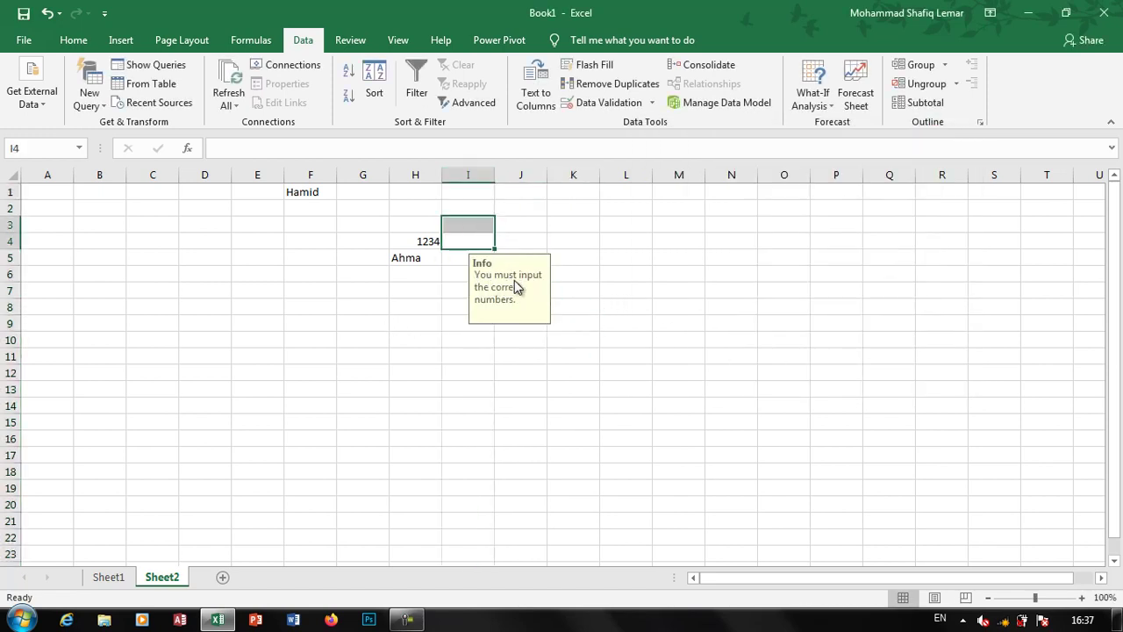
pyautogui.click(466, 237)
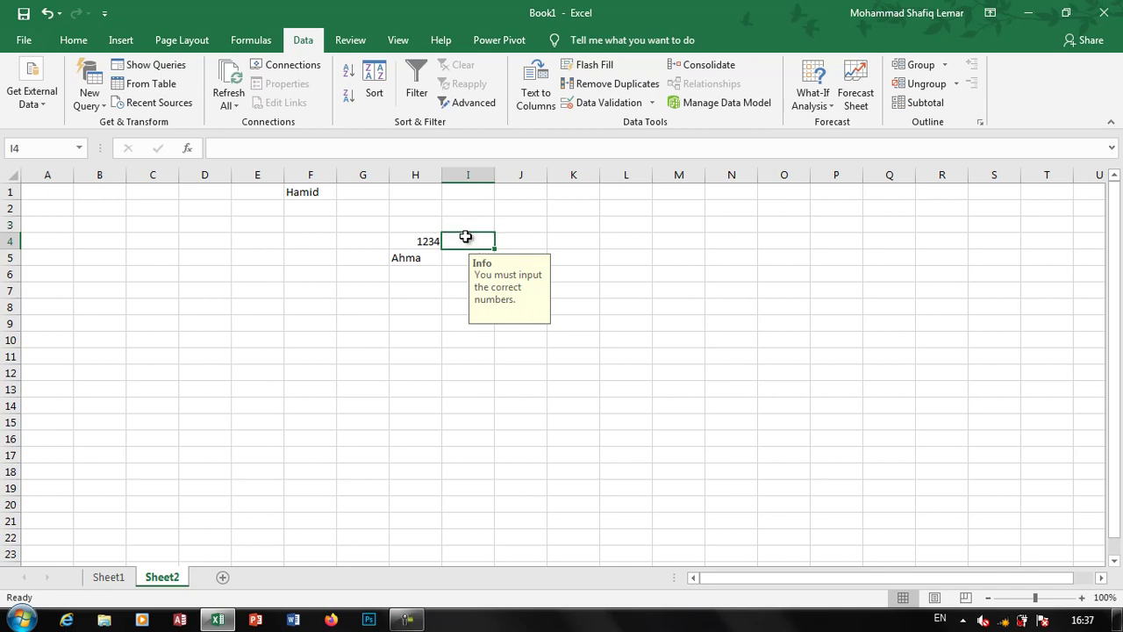
pyautogui.press('End')
pyautogui.write('15')
pyautogui.press('Return')
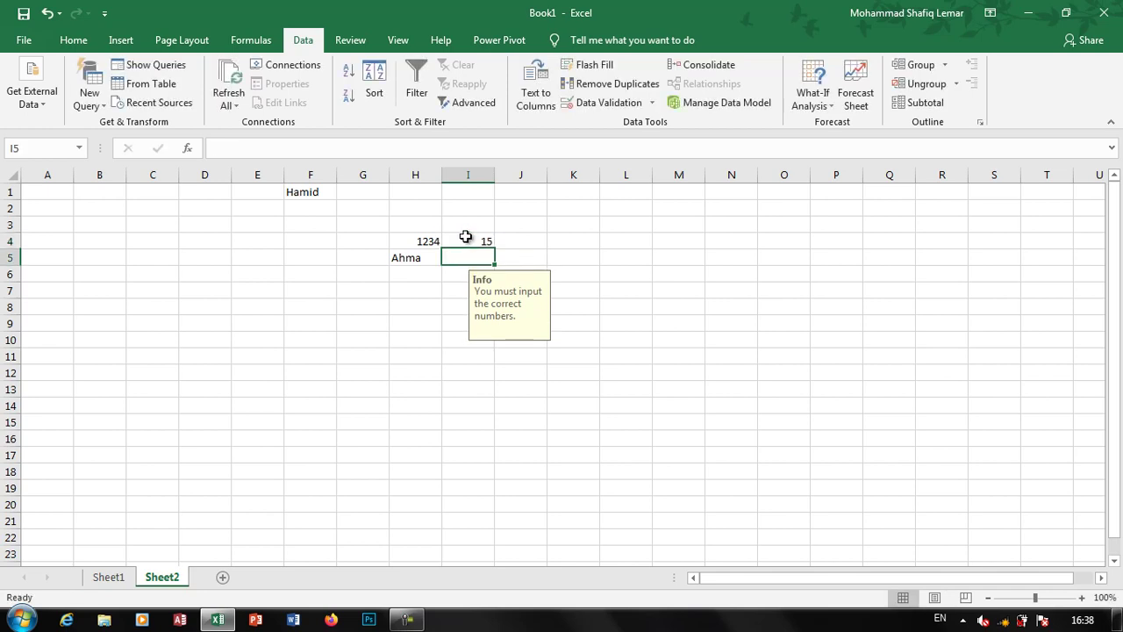
pyautogui.write('17')
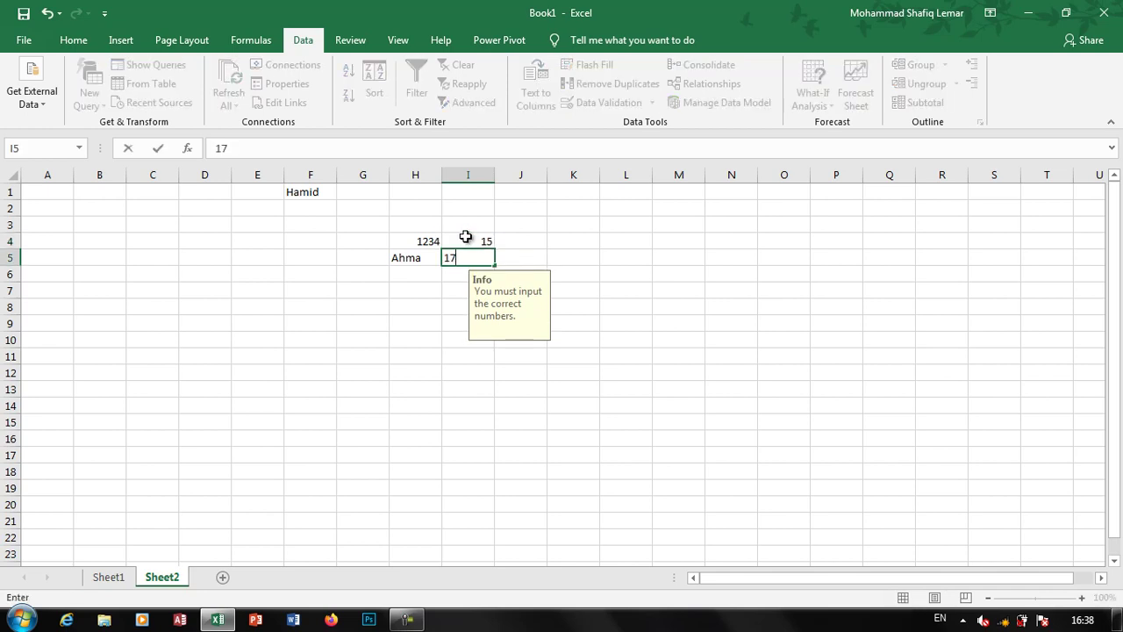
pyautogui.press('Return')
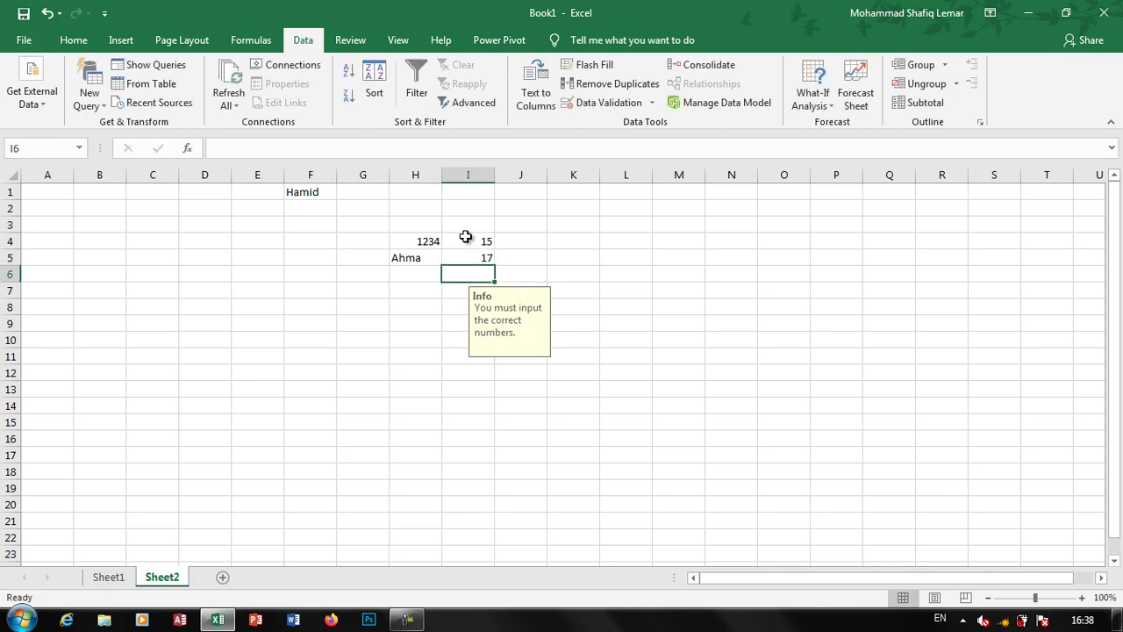
# Enter 27, 11, 12 and 1 in I6:I9, keeping out-of-range values past the warnings
pyautogui.write('27')
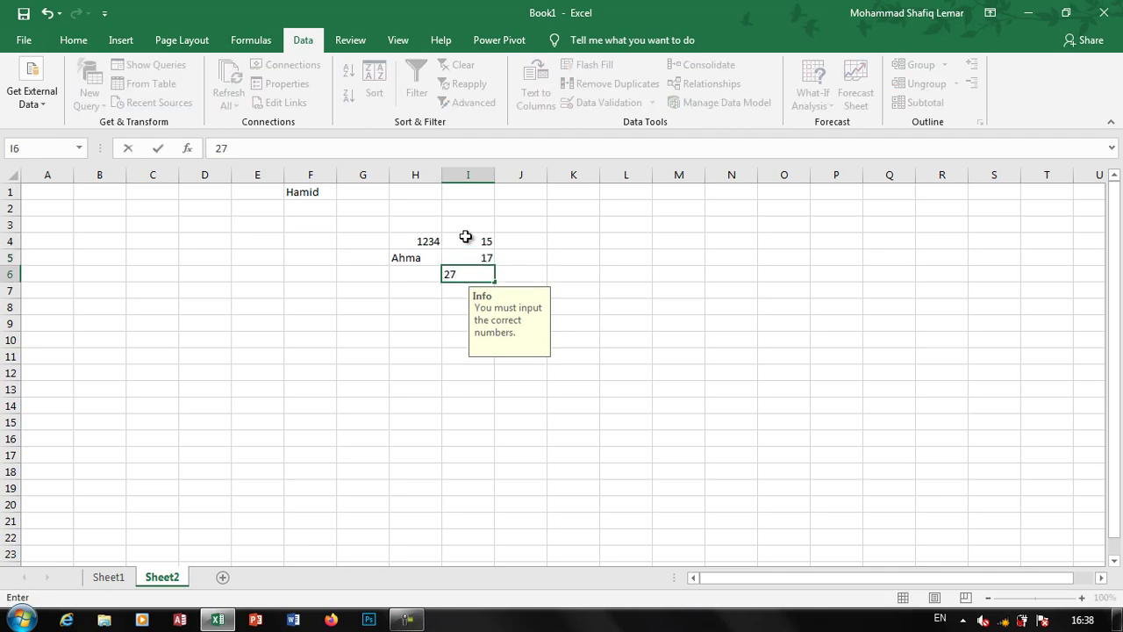
pyautogui.press('Return')
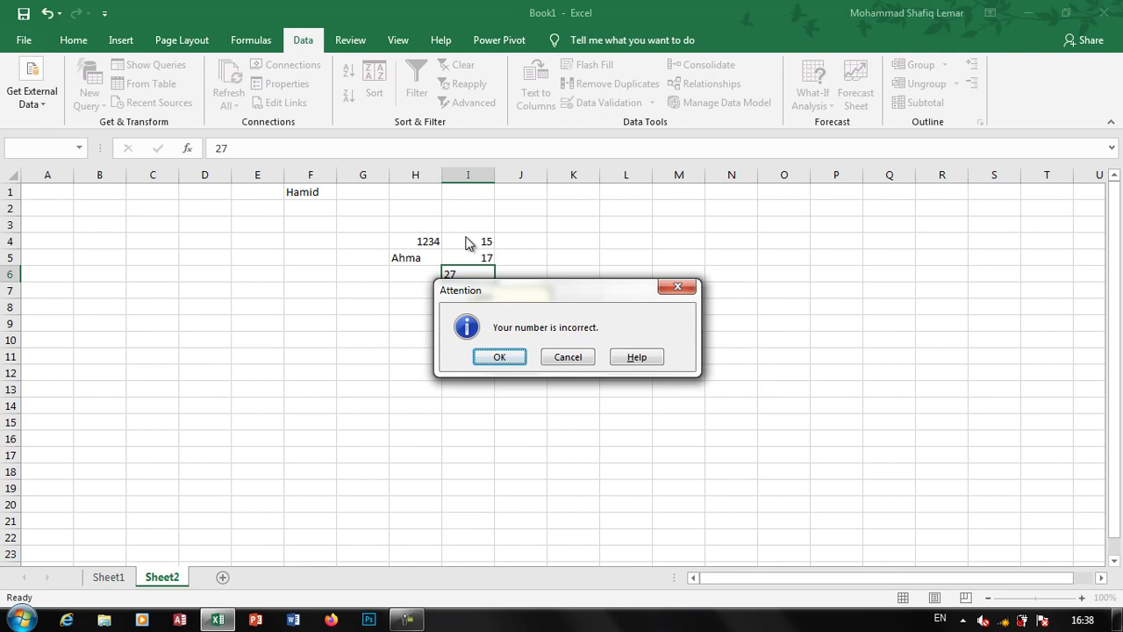
pyautogui.press('Return')
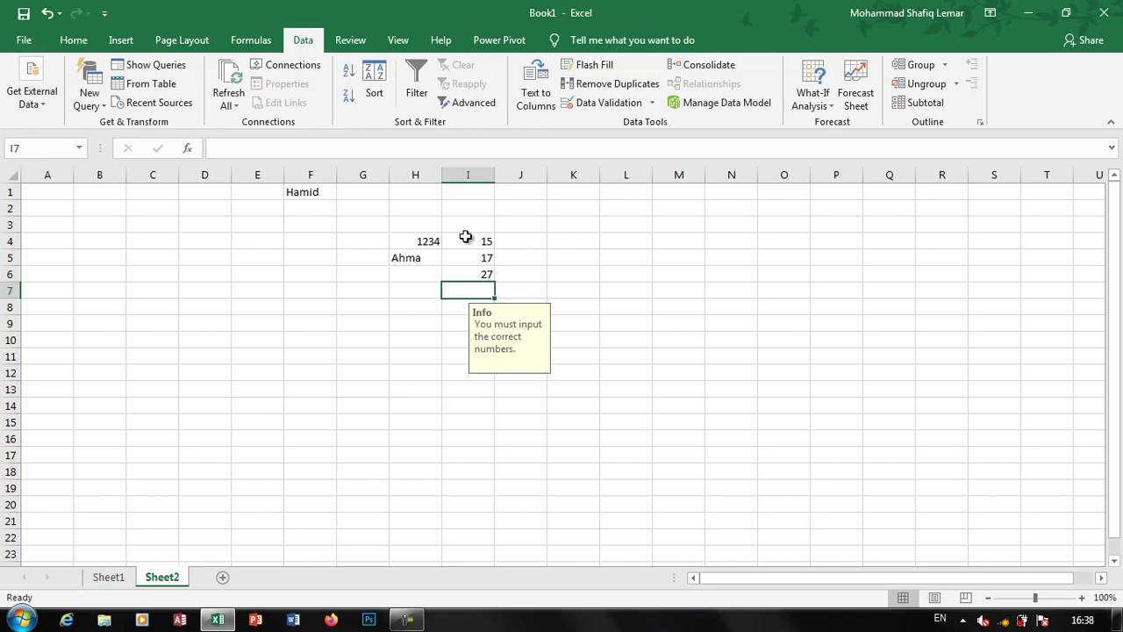
pyautogui.write('11')
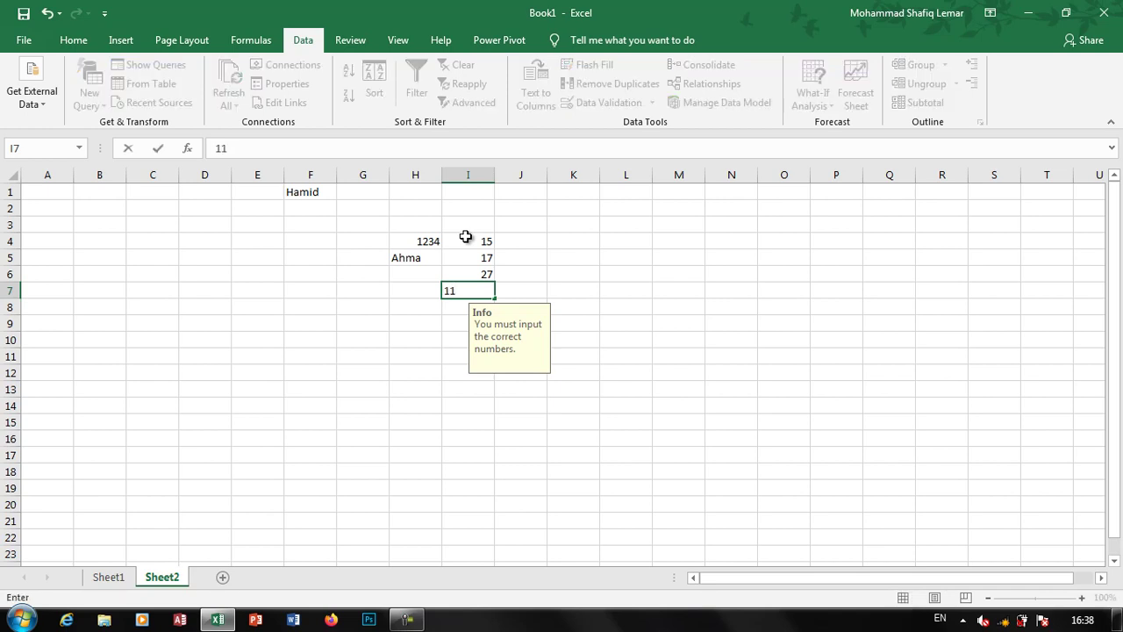
pyautogui.press('Return')
pyautogui.write('12')
pyautogui.press('Return')
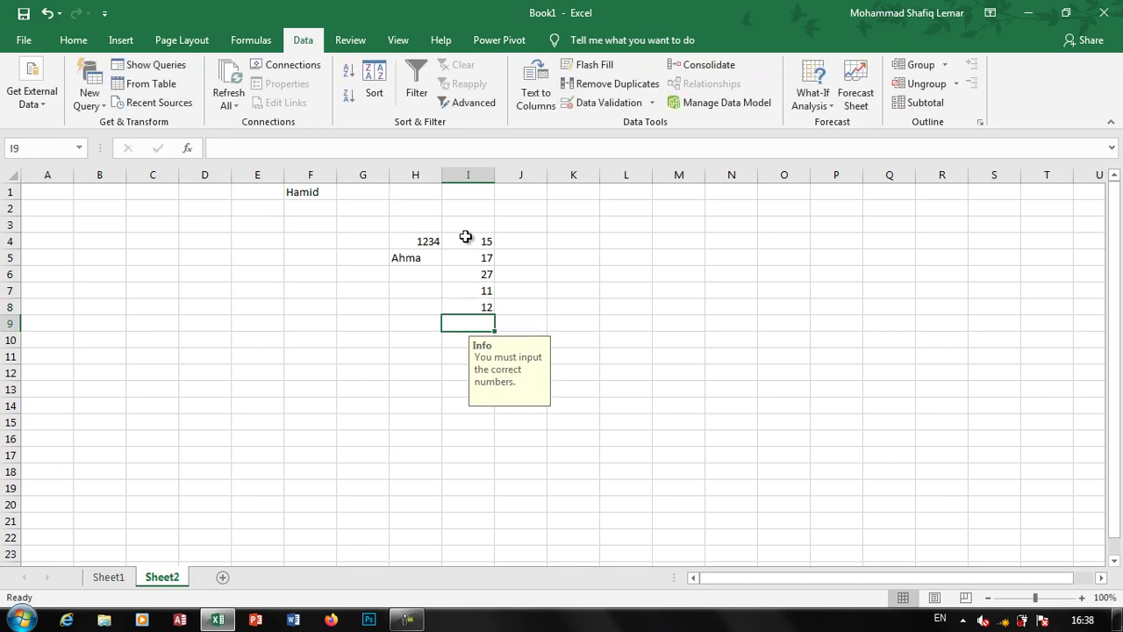
pyautogui.write('1')
pyautogui.press('Return')
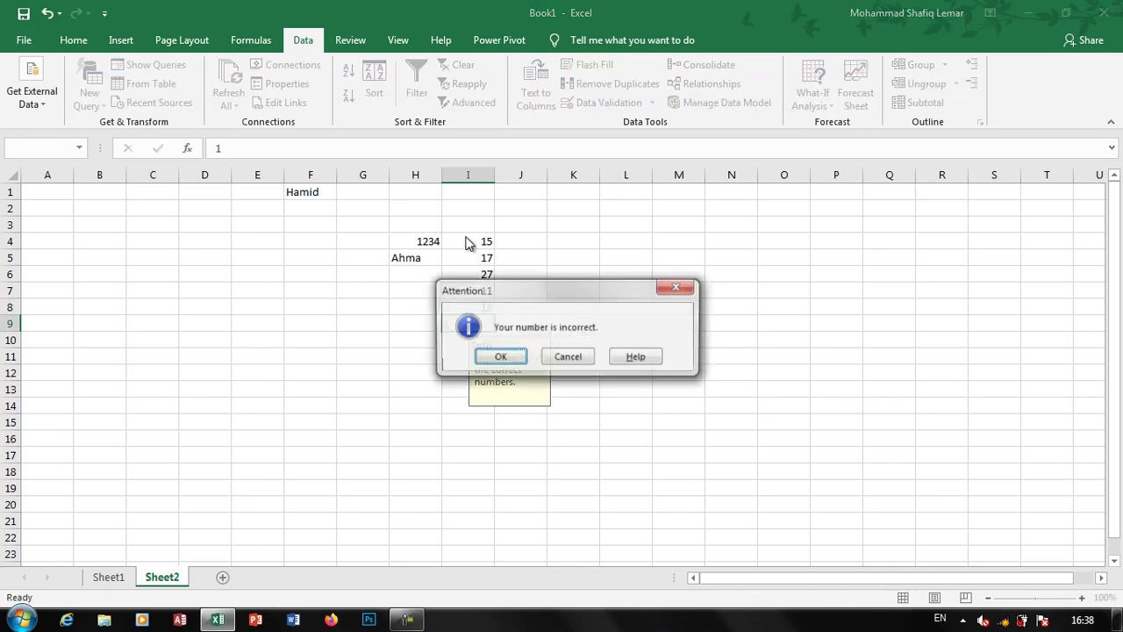
pyautogui.press('Return')
# Enter 6, 8, 14, 16 and 17 further down column I, accepting the validation warnings
pyautogui.write('6')
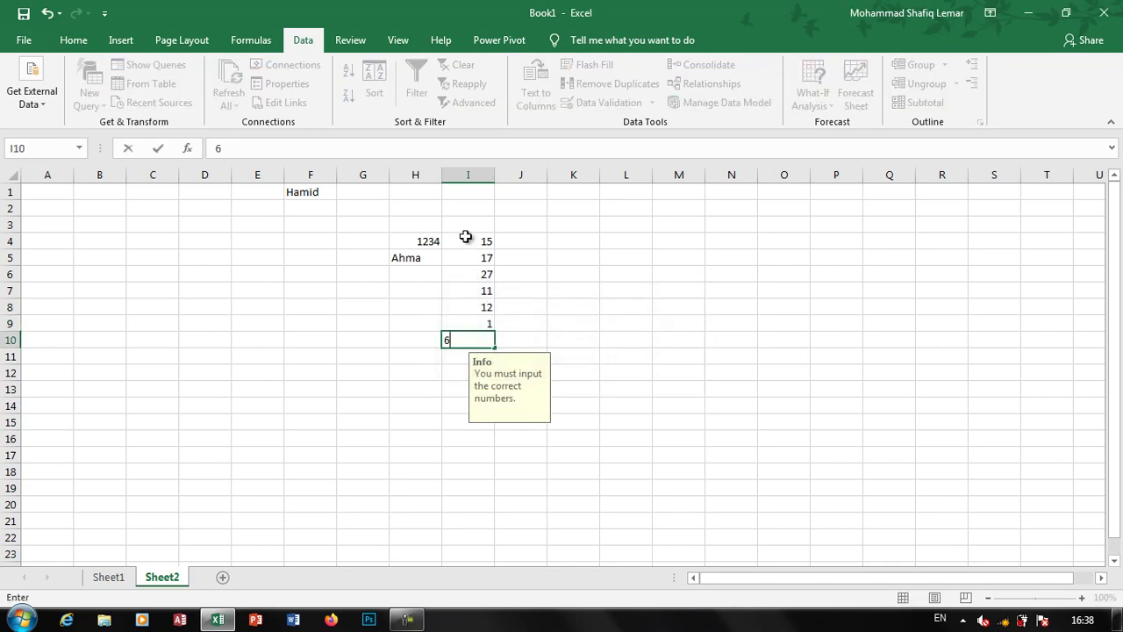
pyautogui.press('Return')
pyautogui.press('Return')
pyautogui.write('8')
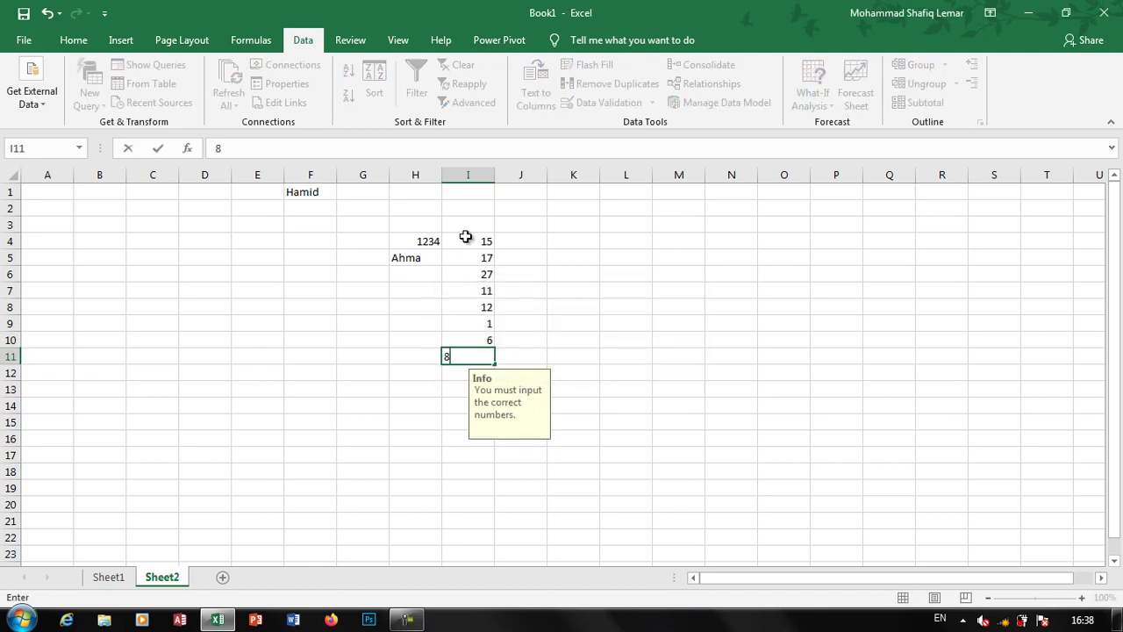
pyautogui.press('Return')
pyautogui.press('Return')
pyautogui.write('14')
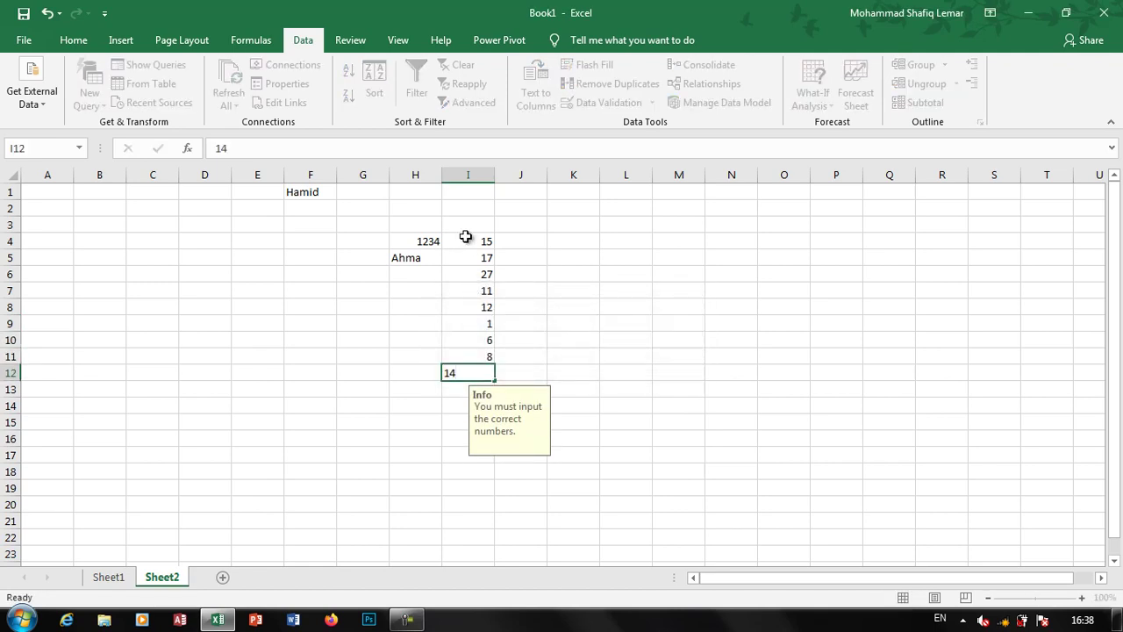
pyautogui.press('Return')
pyautogui.press('Return')
pyautogui.write('16')
pyautogui.press('Return')
pyautogui.press('Return')
pyautogui.write('17')
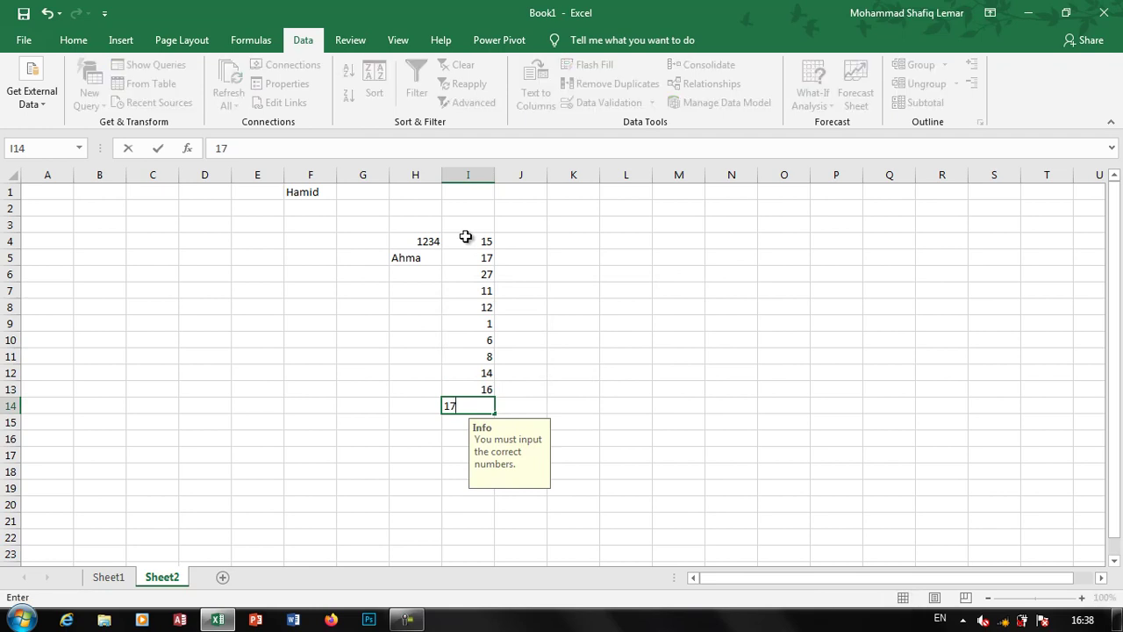
pyautogui.press('Return')
pyautogui.press('Return')
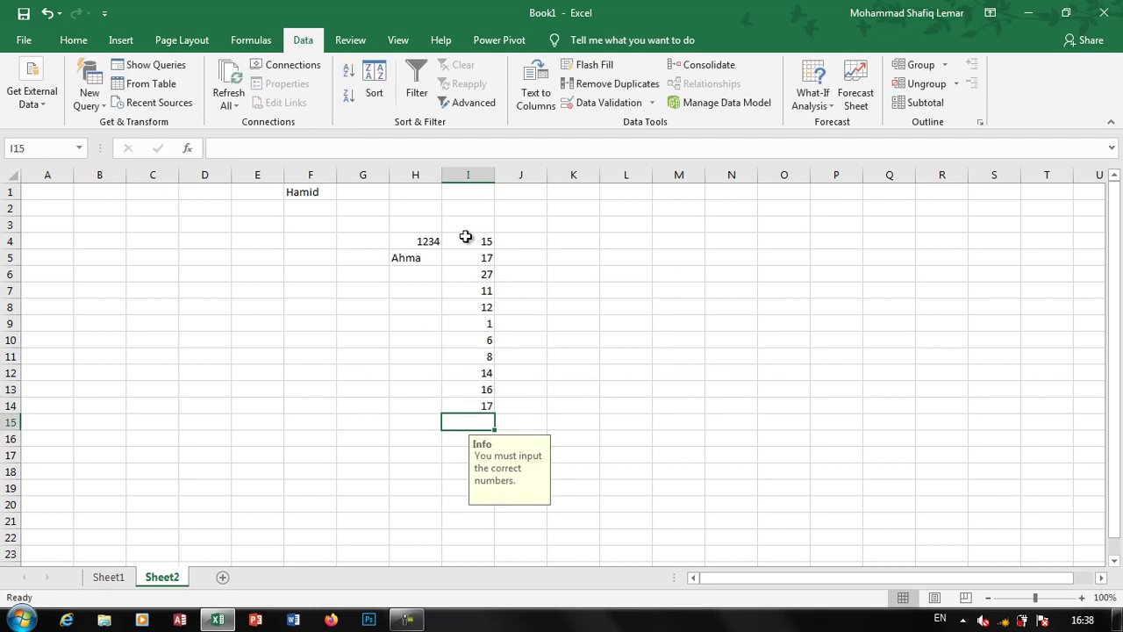
pyautogui.click(652, 103)
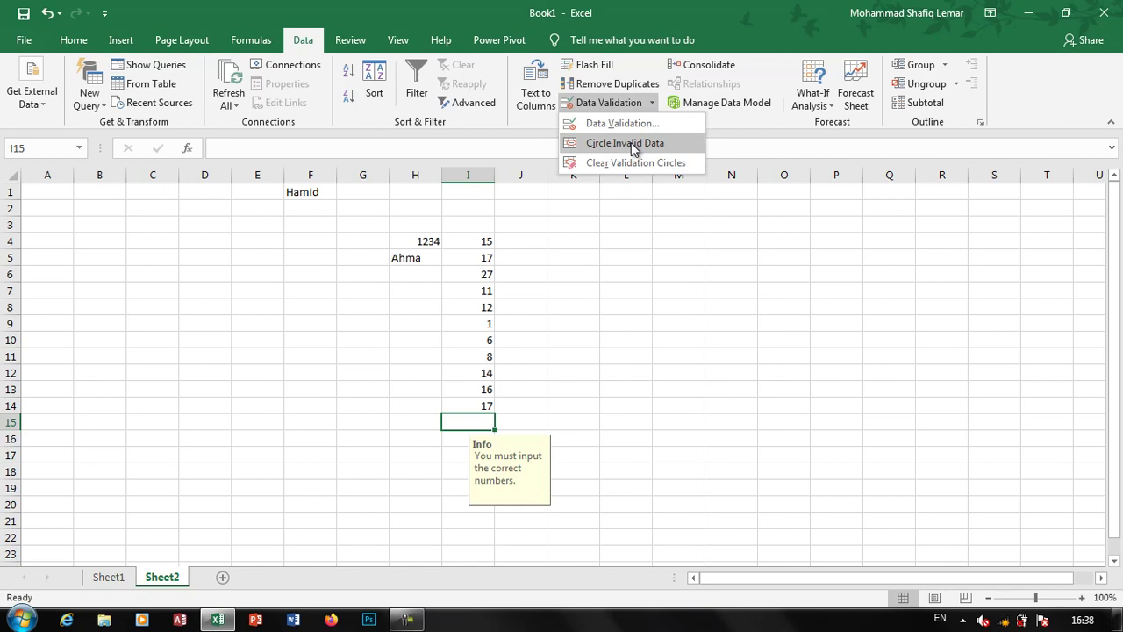
pyautogui.click(631, 142)
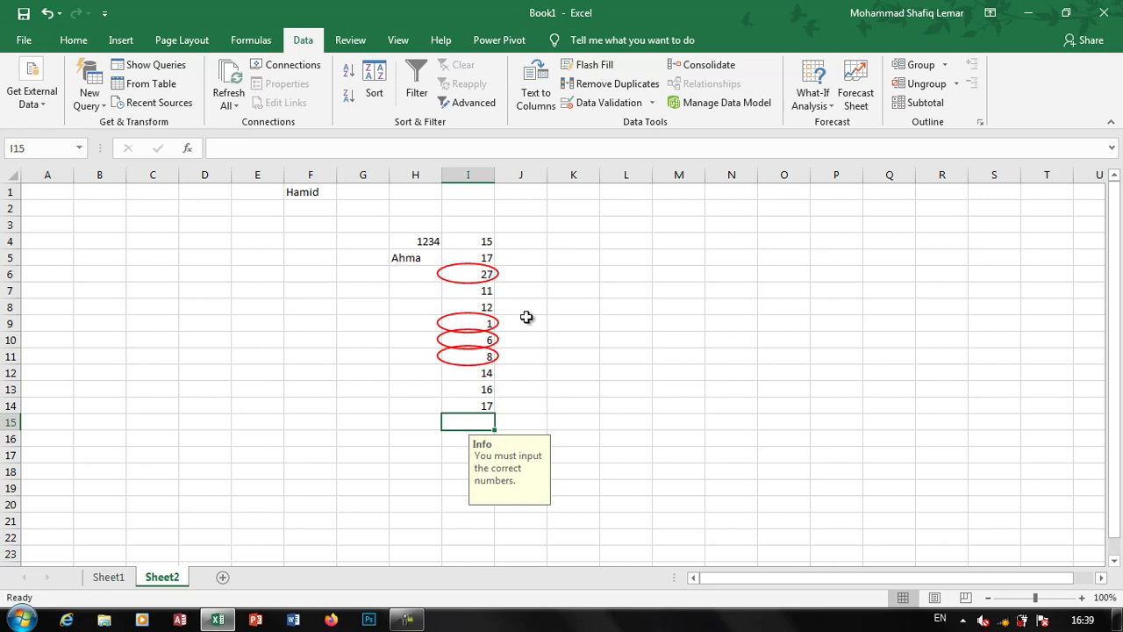
pyautogui.click(571, 339)
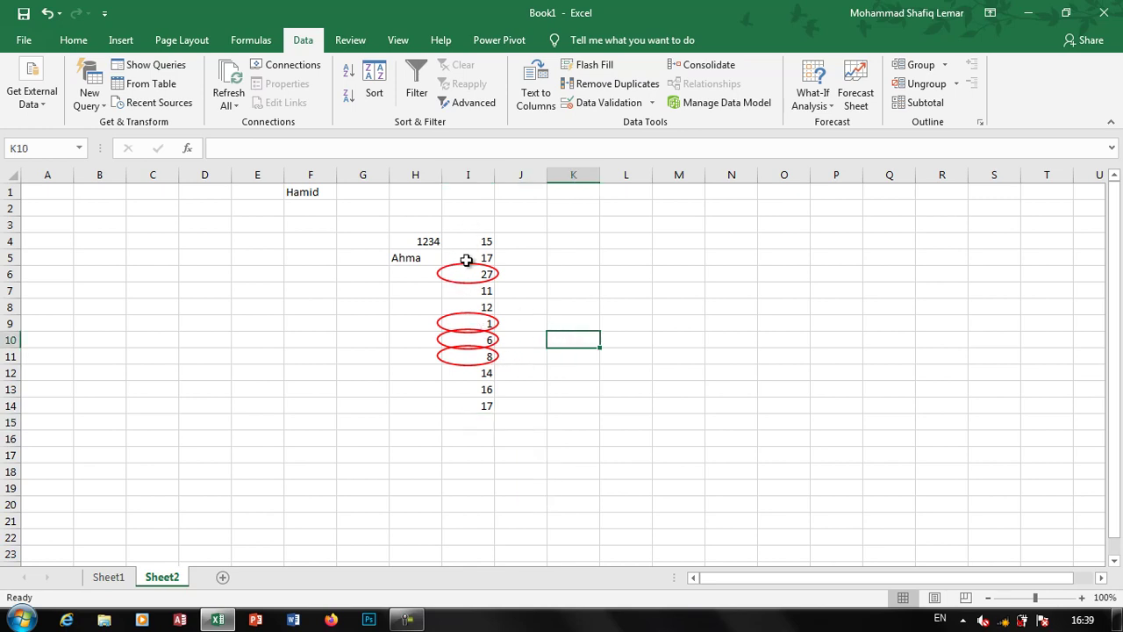
pyautogui.click(651, 103)
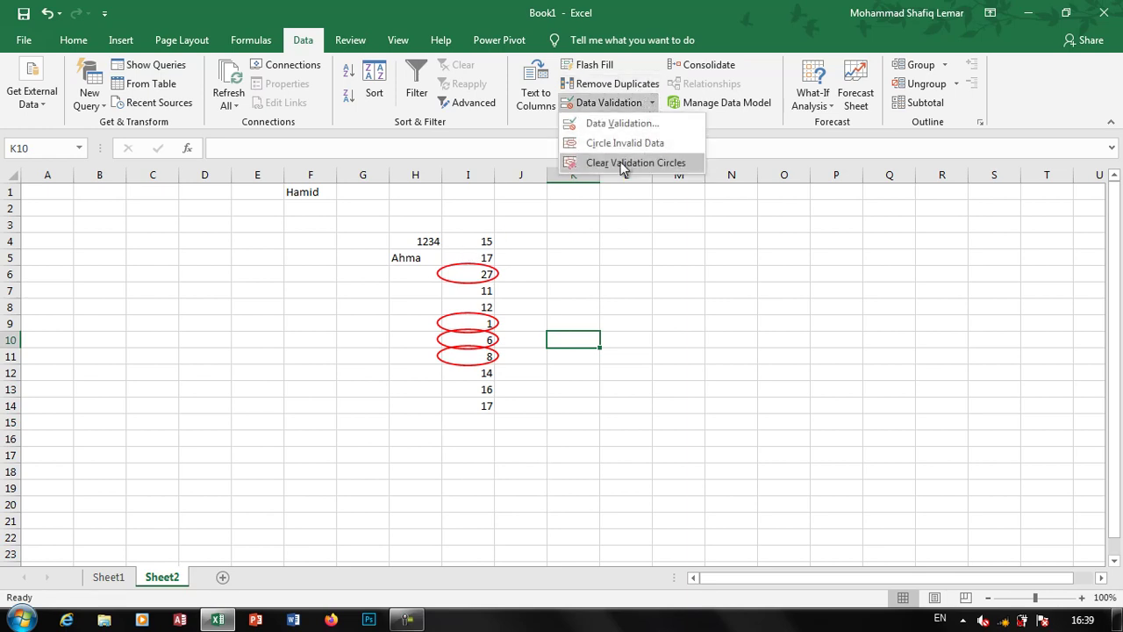
pyautogui.click(620, 162)
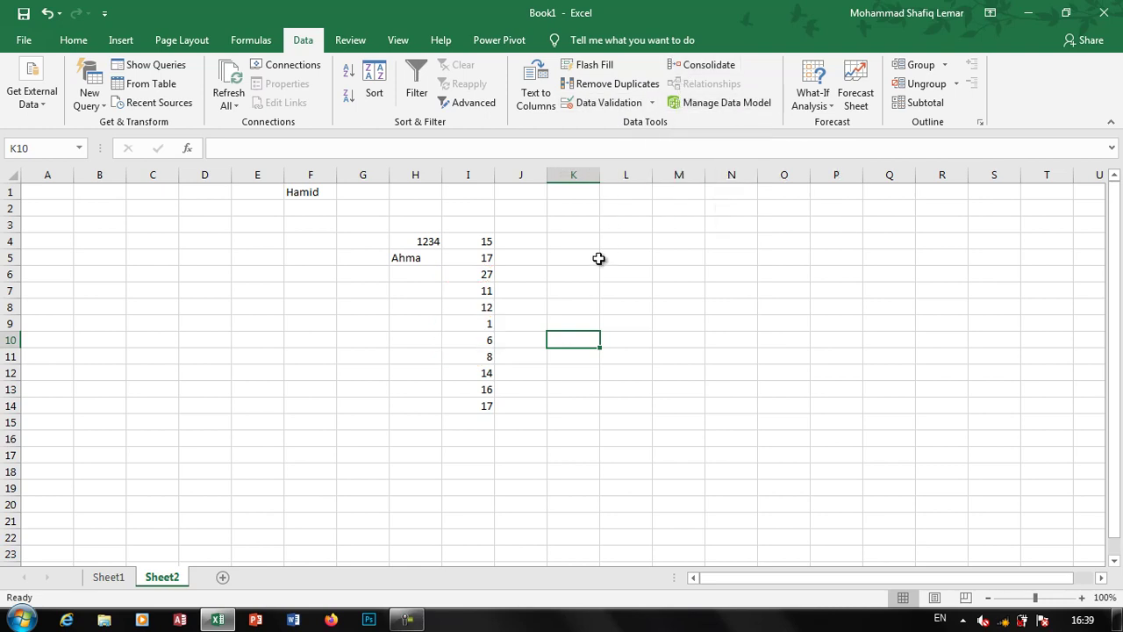
# Clear the old data block E1:K16 and add a new Sheet3
pyautogui.moveTo(573, 439)
pyautogui.mouseDown()
pyautogui.moveTo(415, 277)
pyautogui.moveTo(264, 165)
pyautogui.mouseUp()
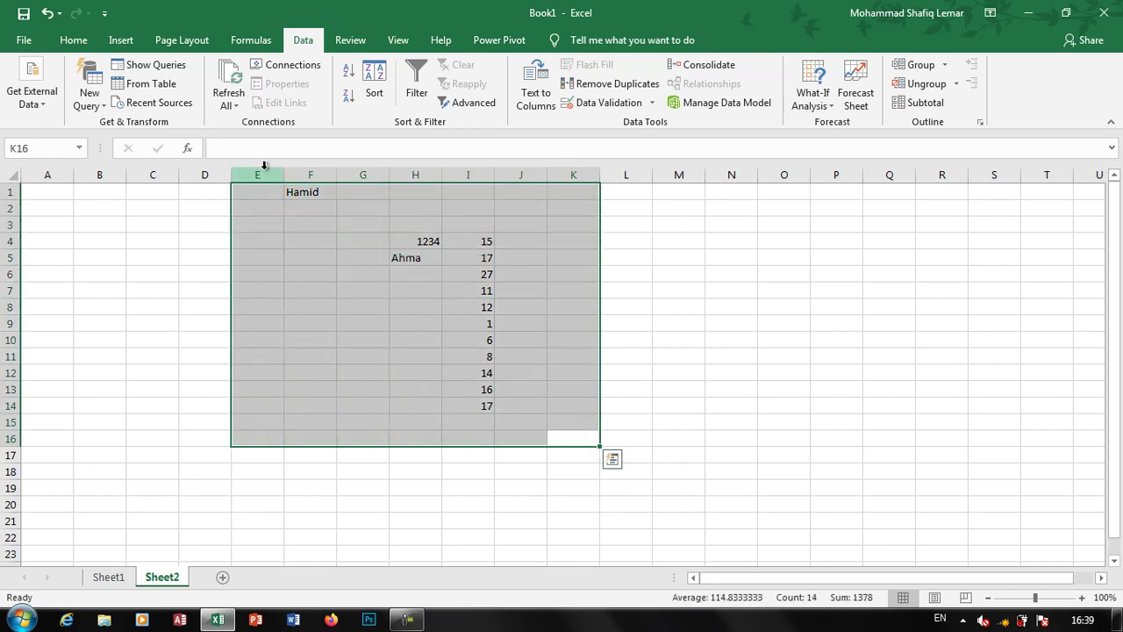
pyautogui.press('Delete')
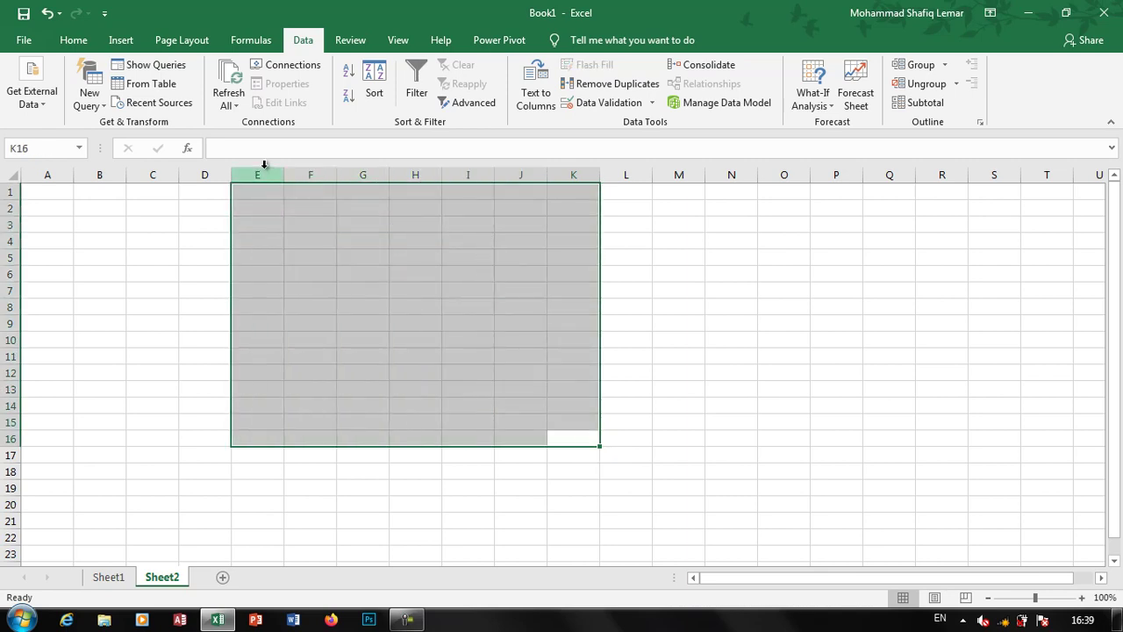
pyautogui.click(222, 577)
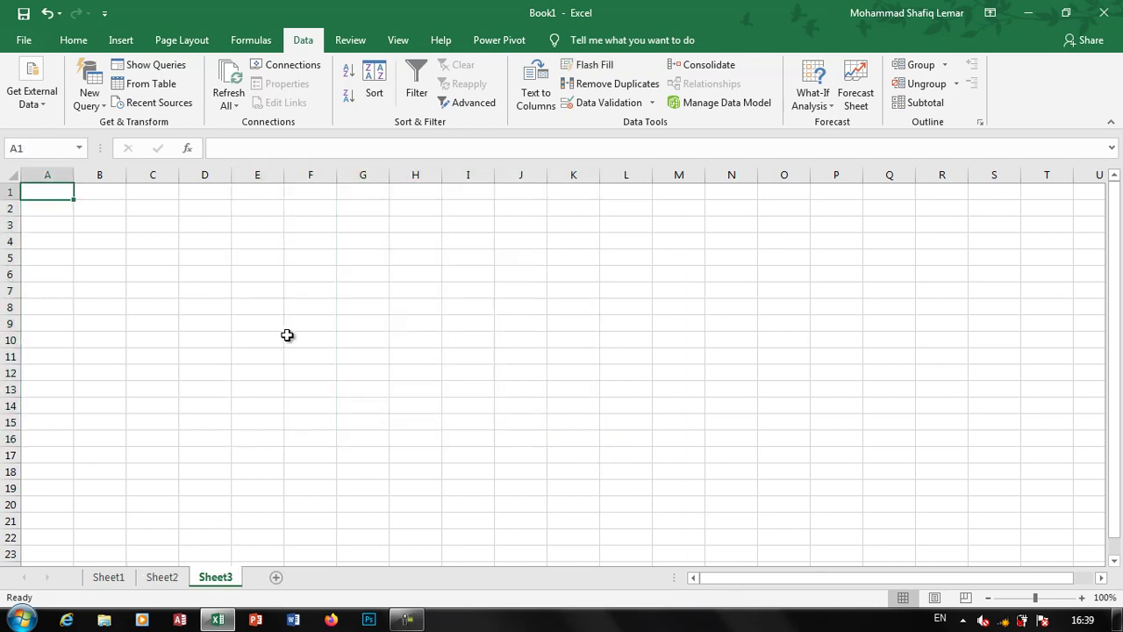
# Enter the headers Emplyees, Task and Salary in F5:H5 on Sheet3
pyautogui.click(330, 260)
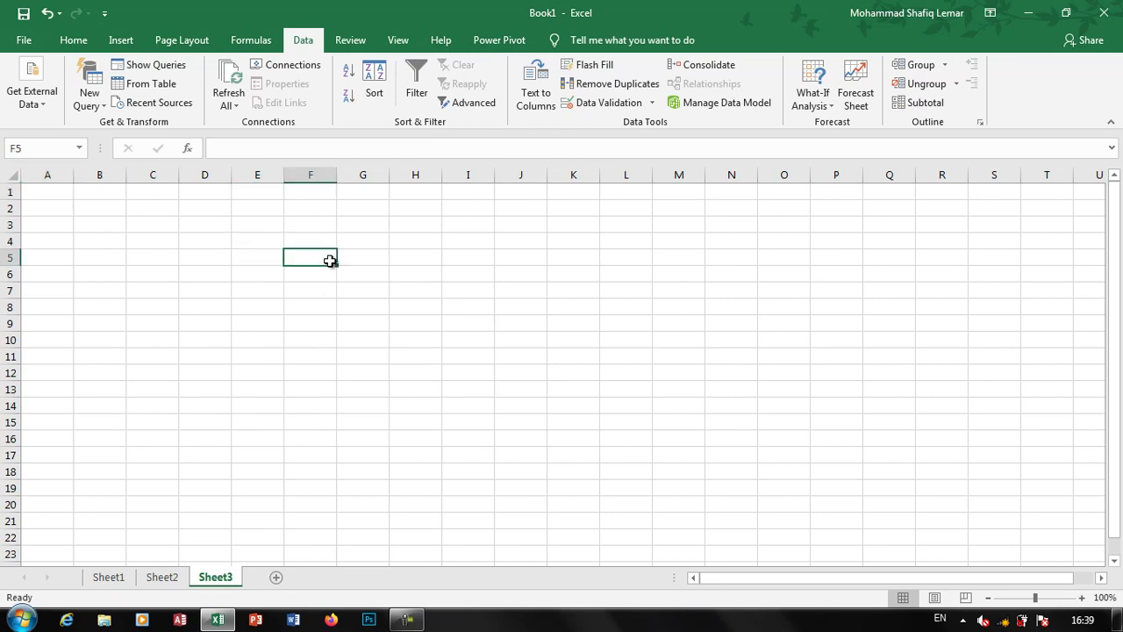
pyautogui.write('E')
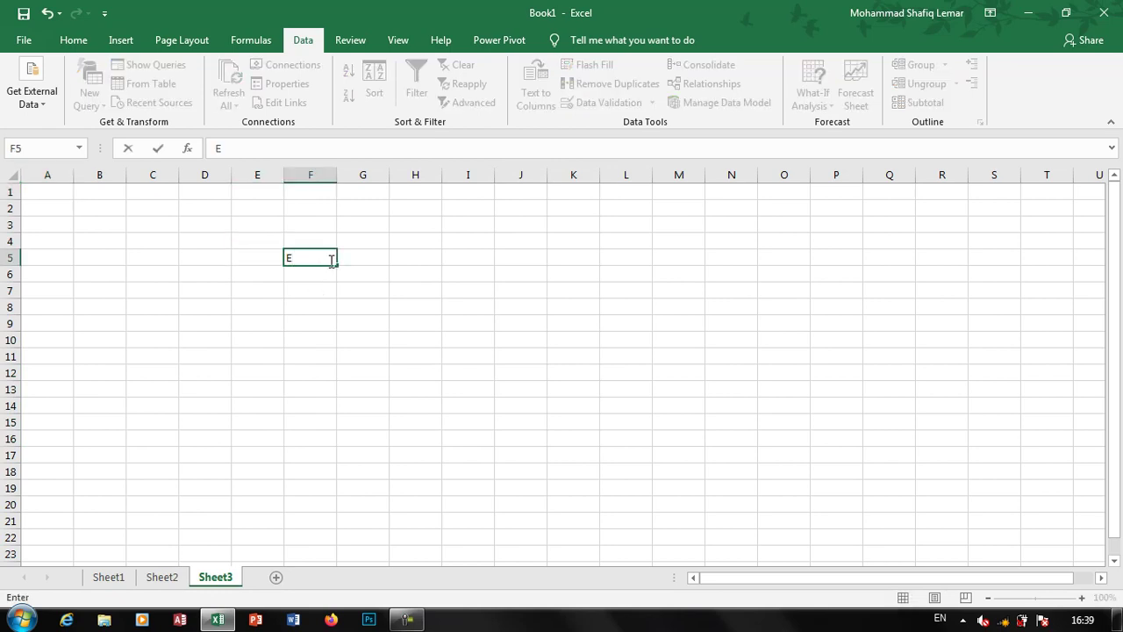
pyautogui.write('mp')
pyautogui.write('lyees')
pyautogui.press('Return')
pyautogui.press('Right')
pyautogui.press('Up')
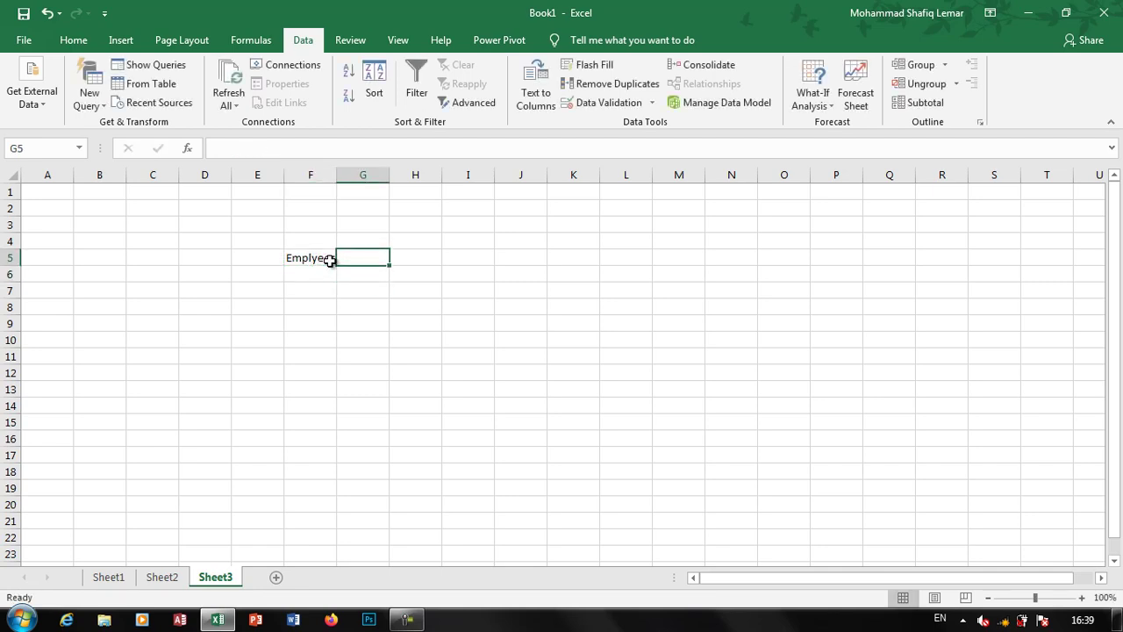
pyautogui.write('Task')
pyautogui.press('Tab')
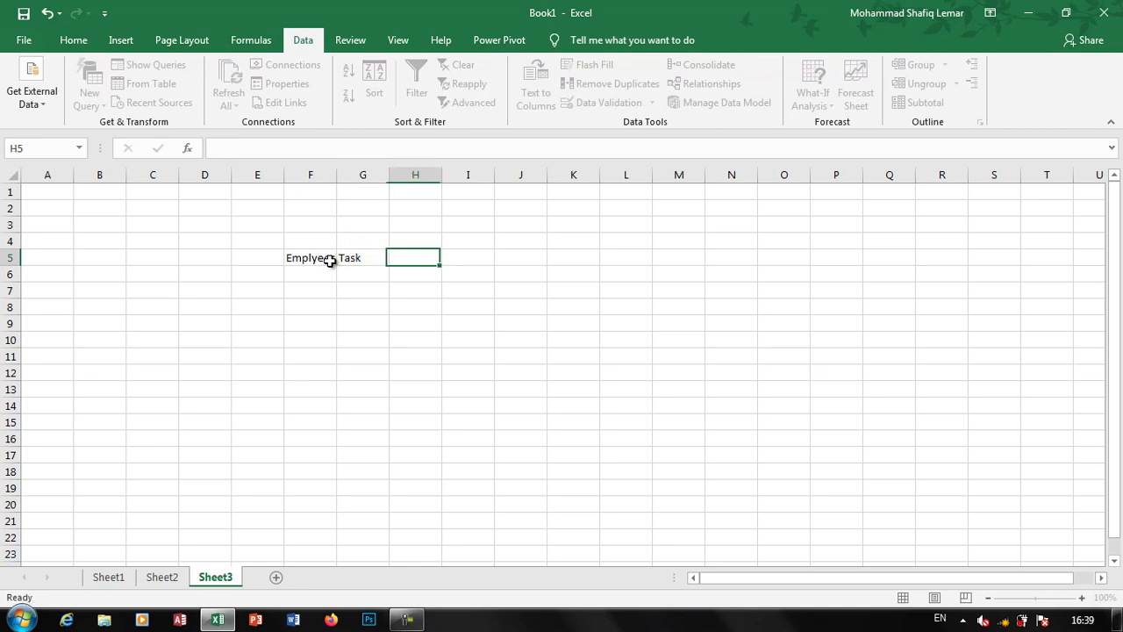
pyautogui.write('Sala')
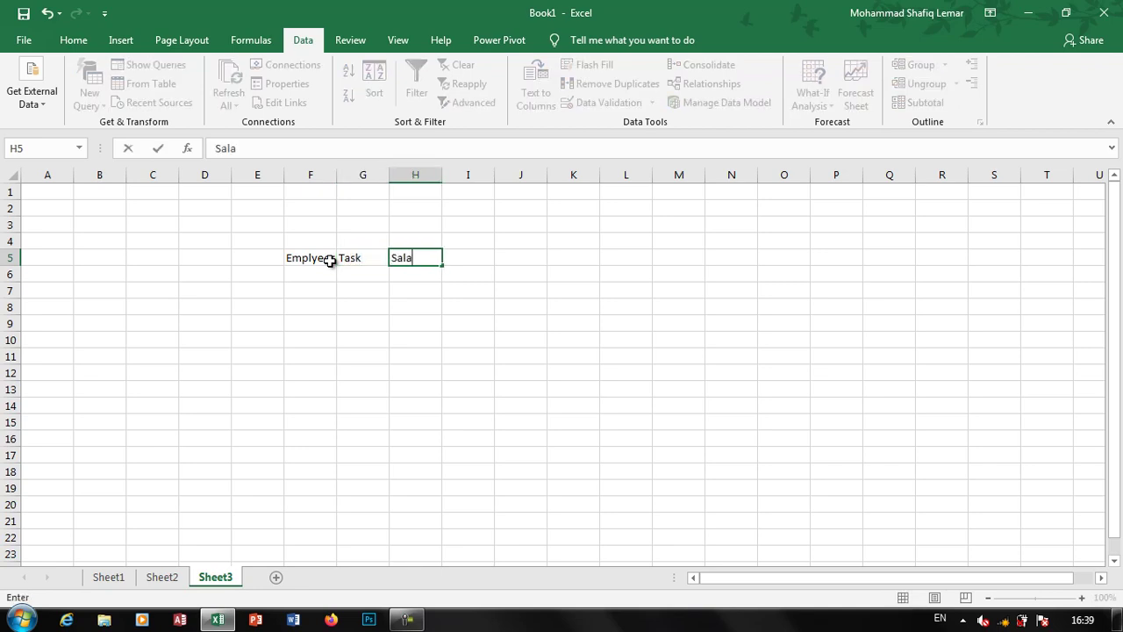
pyautogui.write('ry')
pyautogui.press('Return')
pyautogui.press('Left')
pyautogui.press('Left')
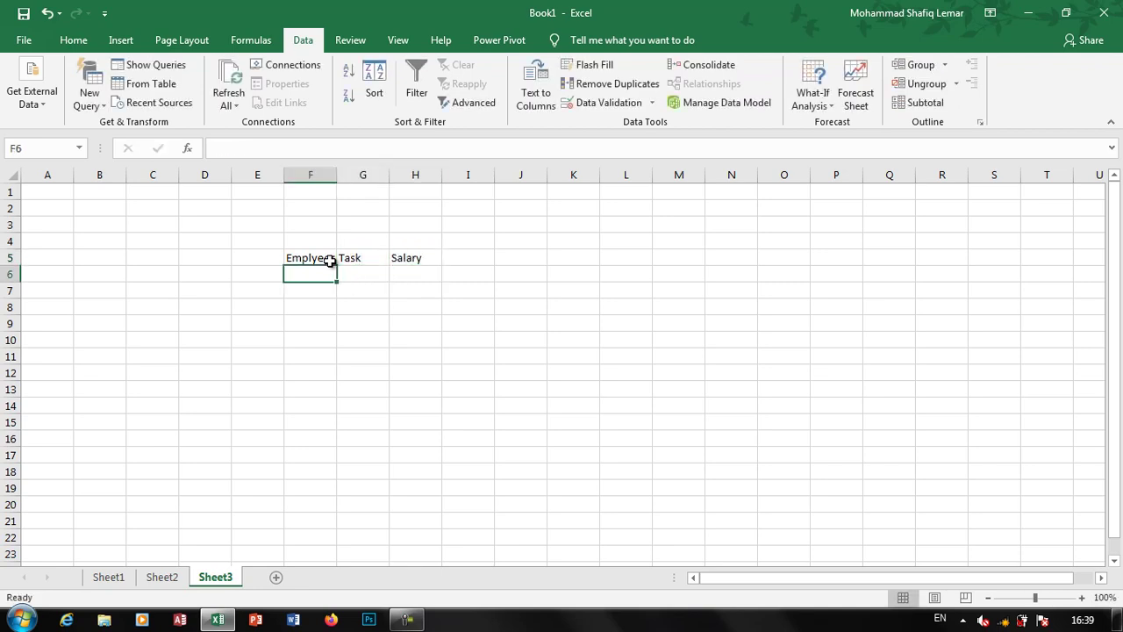
# Enter the first two employees' names with tasks and salaries: Doc 5800, Eng 6300
pyautogui.write('Ahmad')
pyautogui.hotkey('ctrl', 'Return')
pyautogui.press('Tab')
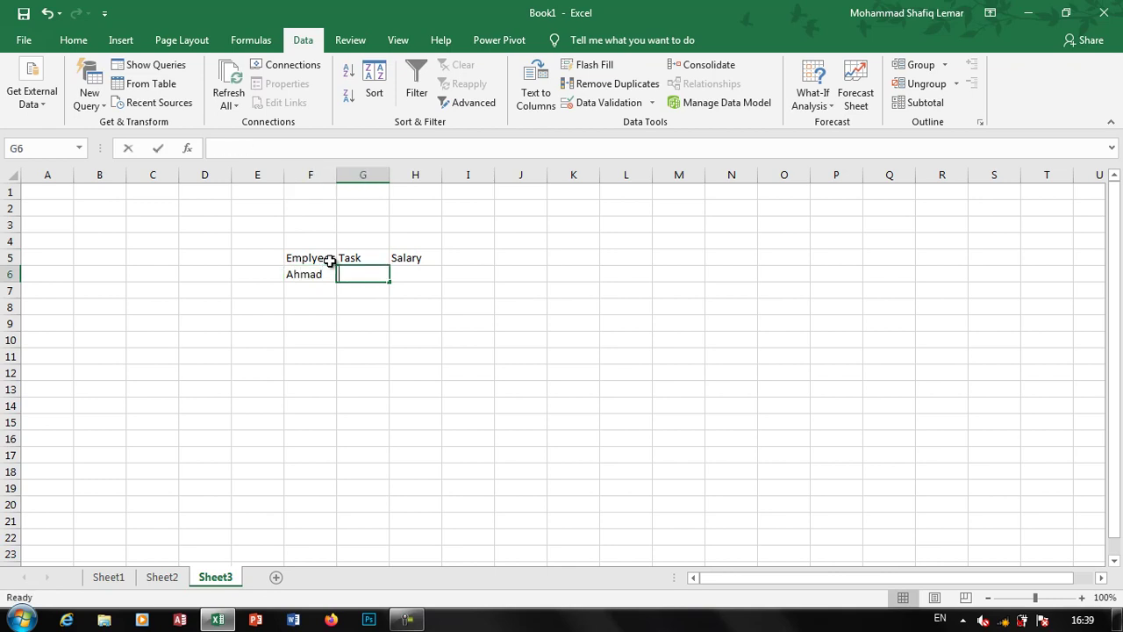
pyautogui.write('Doc')
pyautogui.press('Tab')
pyautogui.write('58')
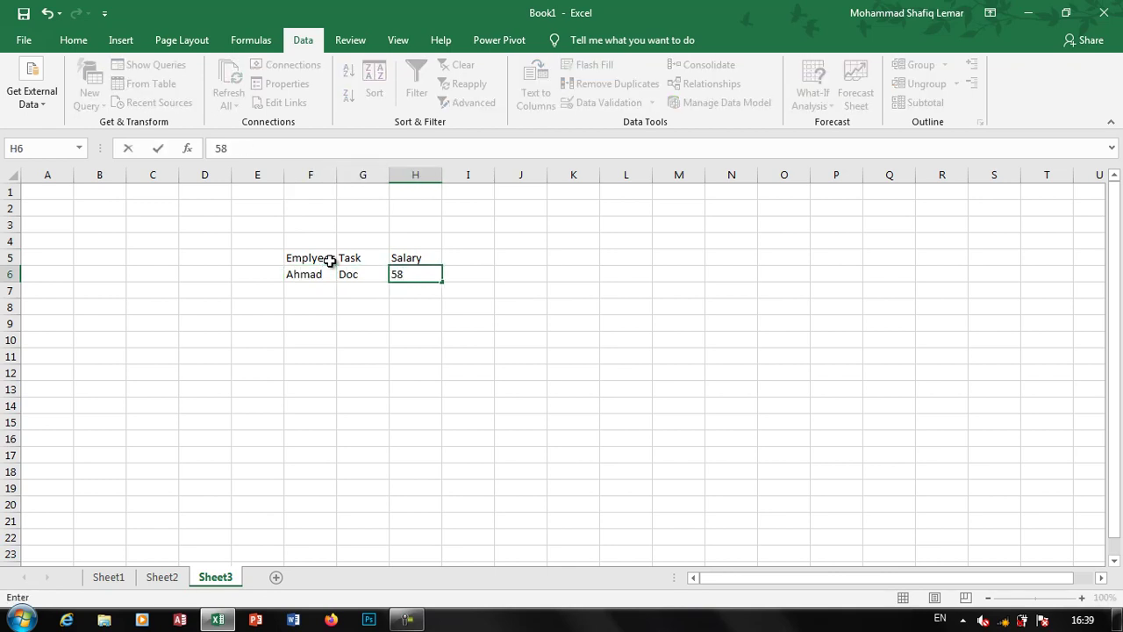
pyautogui.write('0.')
pyautogui.press('BackSpace')
pyautogui.write('0')
pyautogui.hotkey('ctrl', 'Return')
pyautogui.press('Return')
pyautogui.write('Wa')
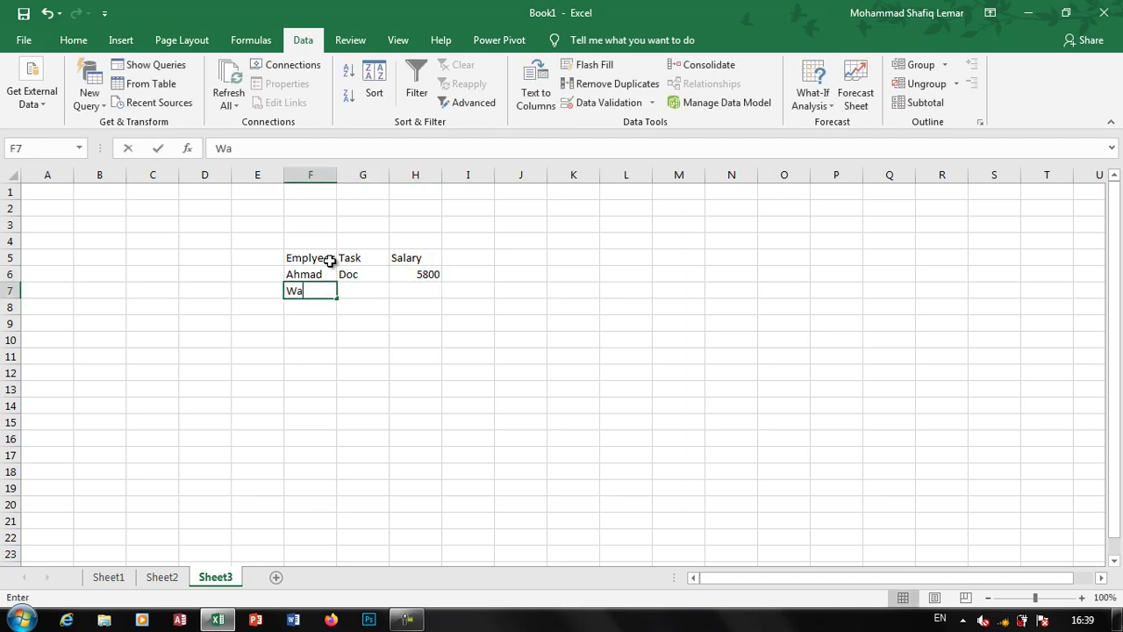
pyautogui.write('hid')
pyautogui.press('Tab')
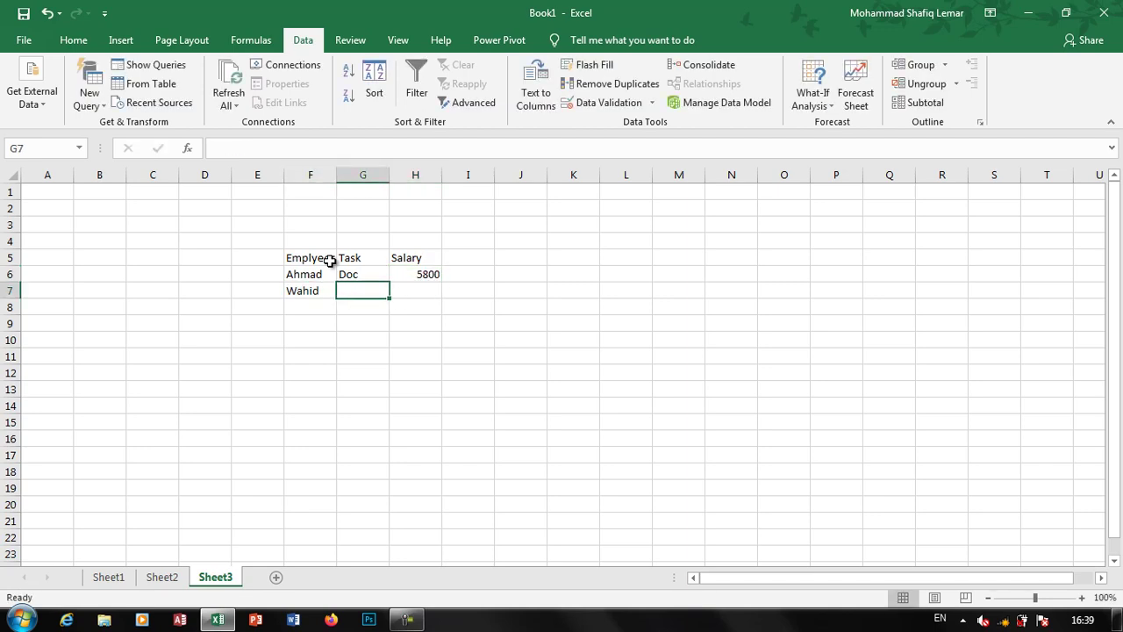
pyautogui.write('Eng')
pyautogui.press('Tab')
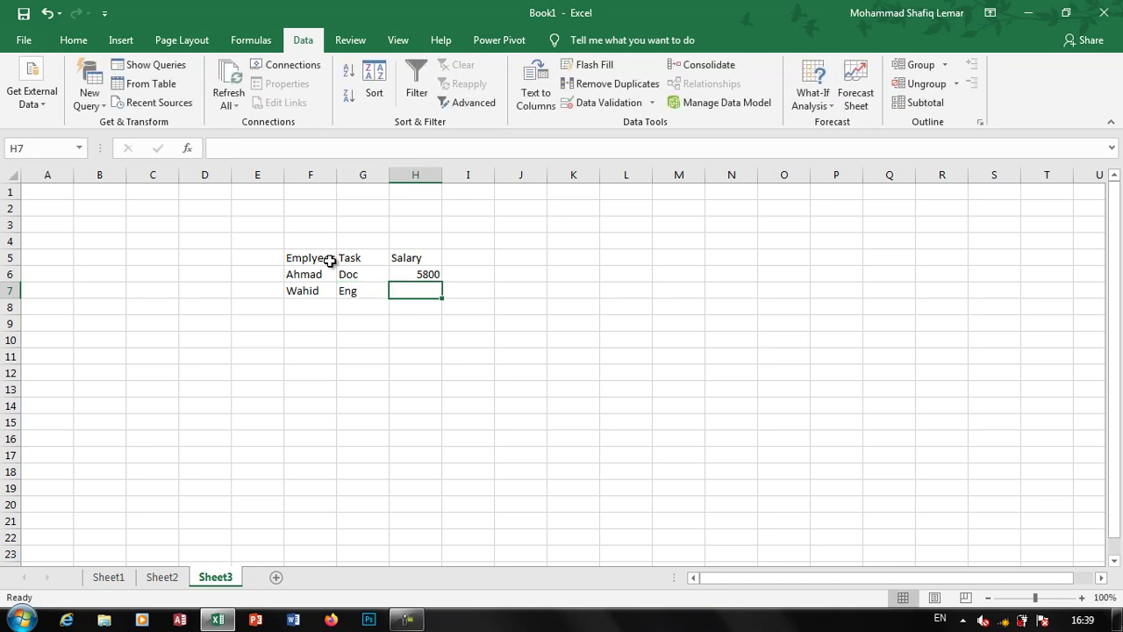
pyautogui.write('6300')
pyautogui.press('Left')
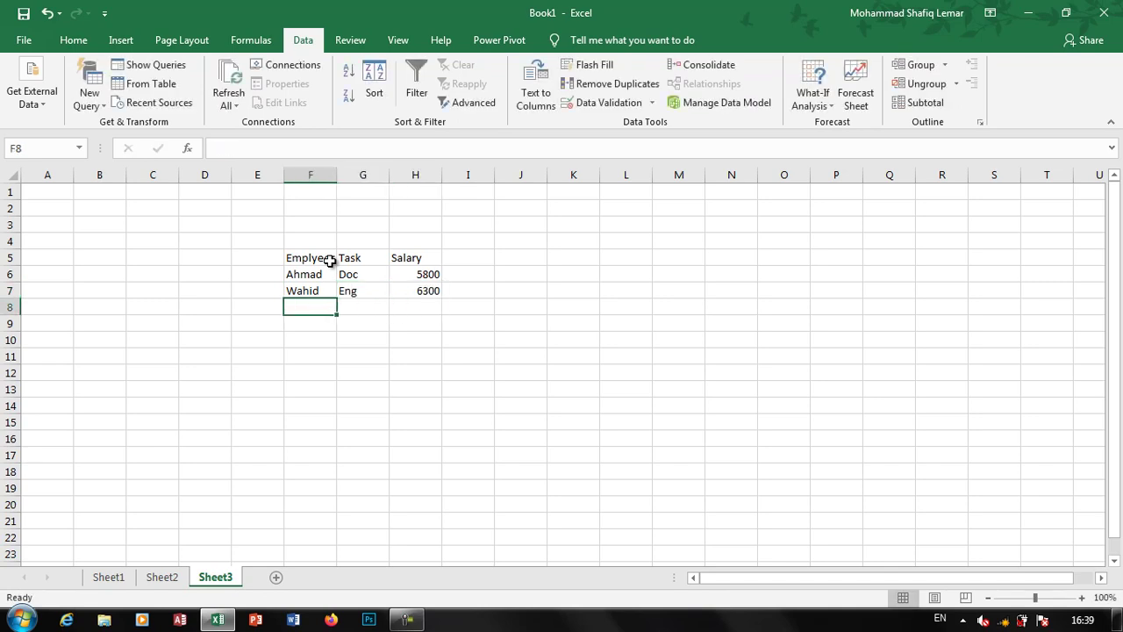
# Add the third and fourth employees' names with Doc 6800 and Eng 3600
pyautogui.write('Imran')
pyautogui.press('Tab')
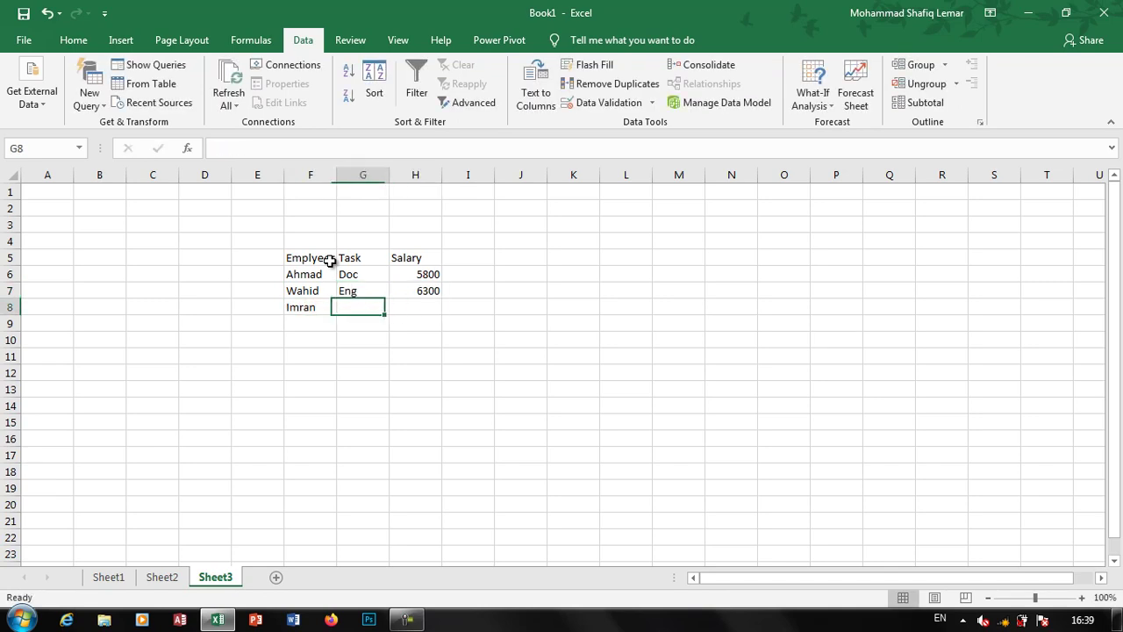
pyautogui.write('Doc')
pyautogui.press('Tab')
pyautogui.write('68')
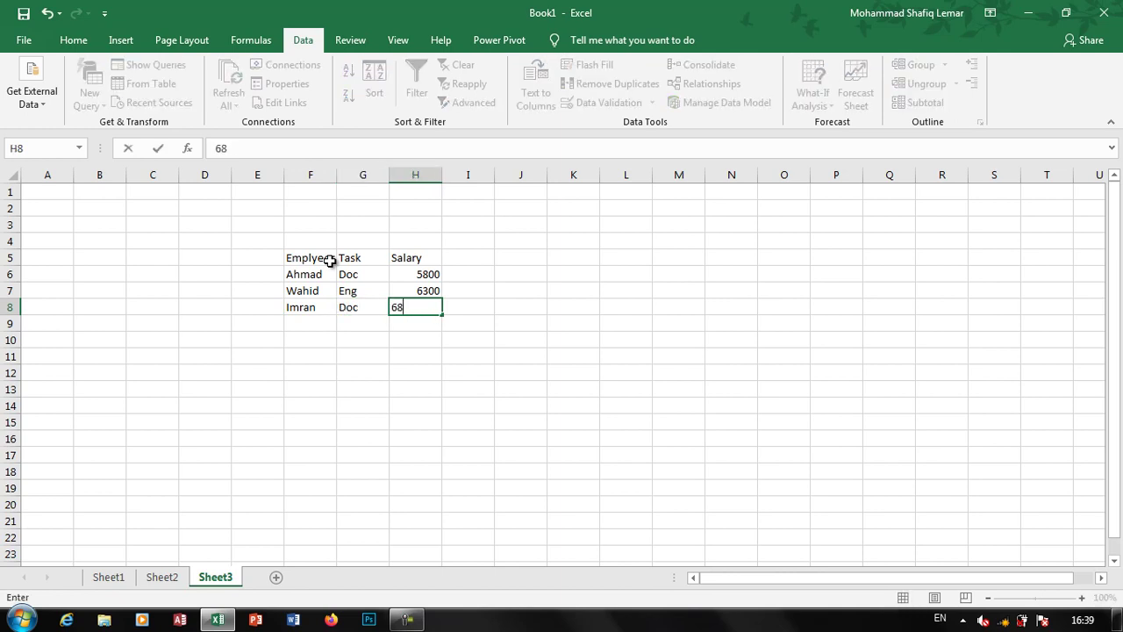
pyautogui.write('00')
pyautogui.press('Return')
pyautogui.press('Left')
pyautogui.press('Left')
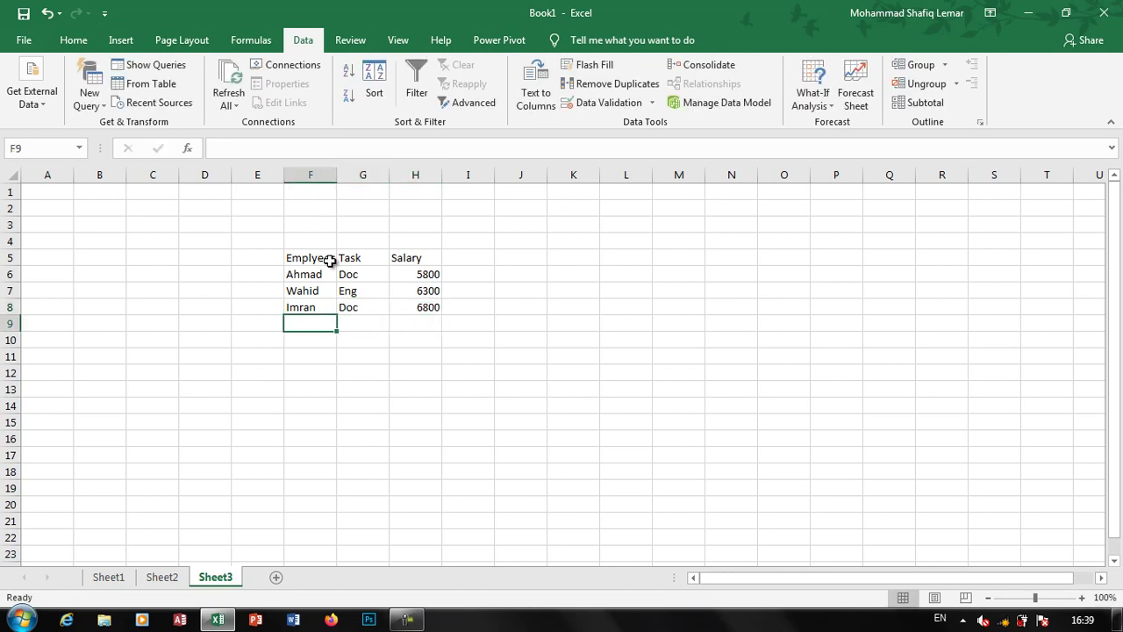
pyautogui.write('Omar')
pyautogui.press('Tab')
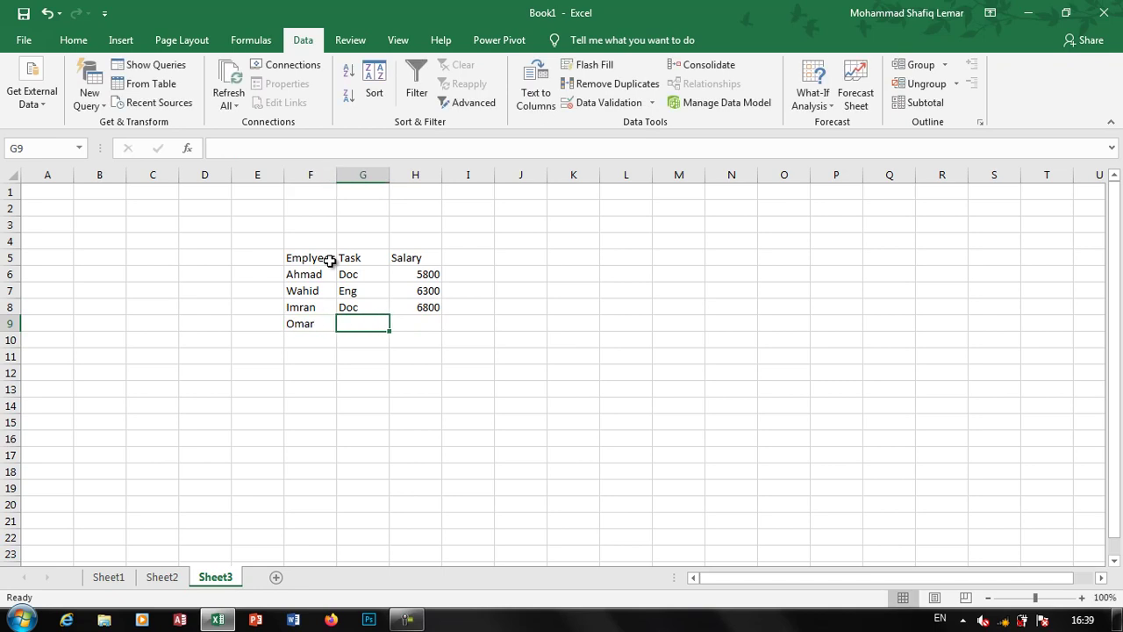
pyautogui.write('Eng')
pyautogui.press('Tab')
pyautogui.write('3')
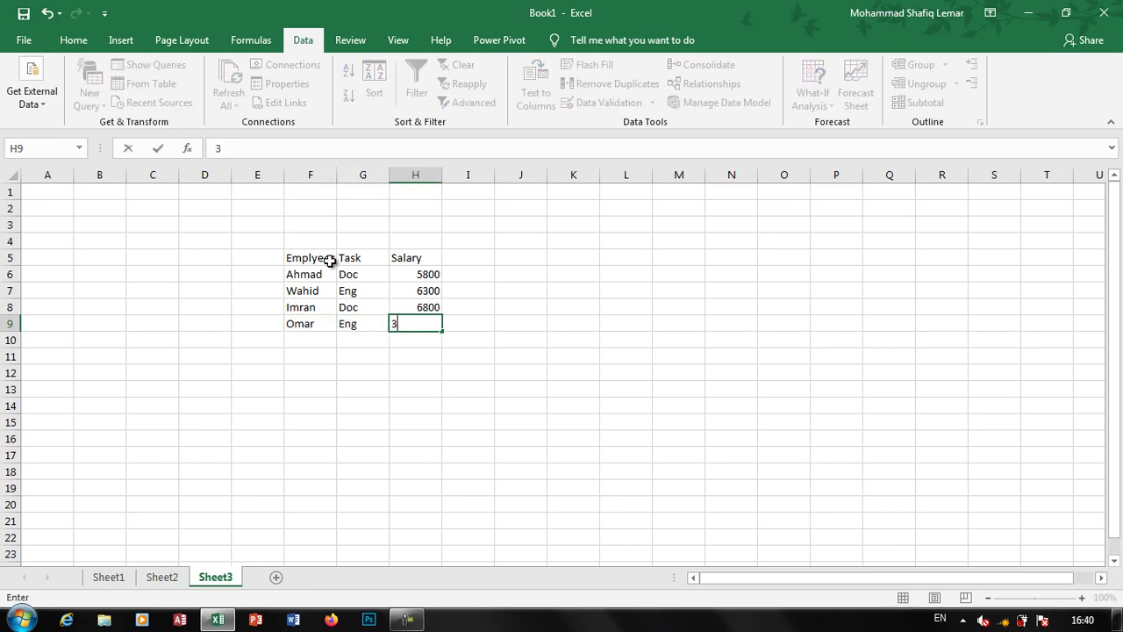
pyautogui.write('600')
pyautogui.press('Down')
pyautogui.press('Left')
pyautogui.press('Left')
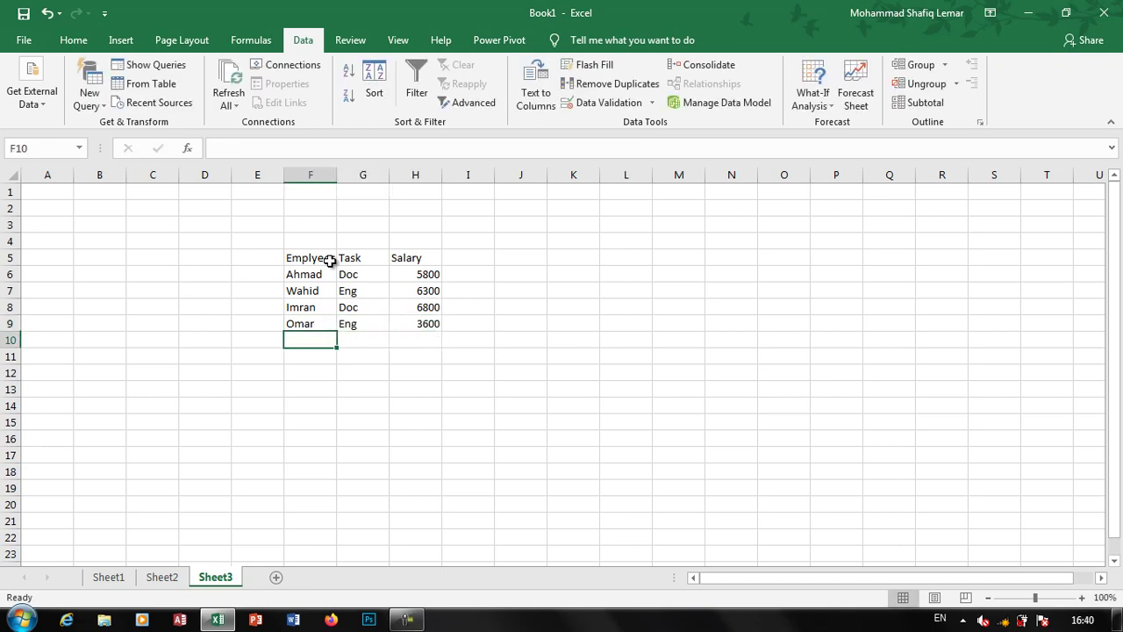
# Add the fifth and sixth employees' names with Farmer 8000 and Teacher 6800
pyautogui.write('Javid')
pyautogui.press('Tab')
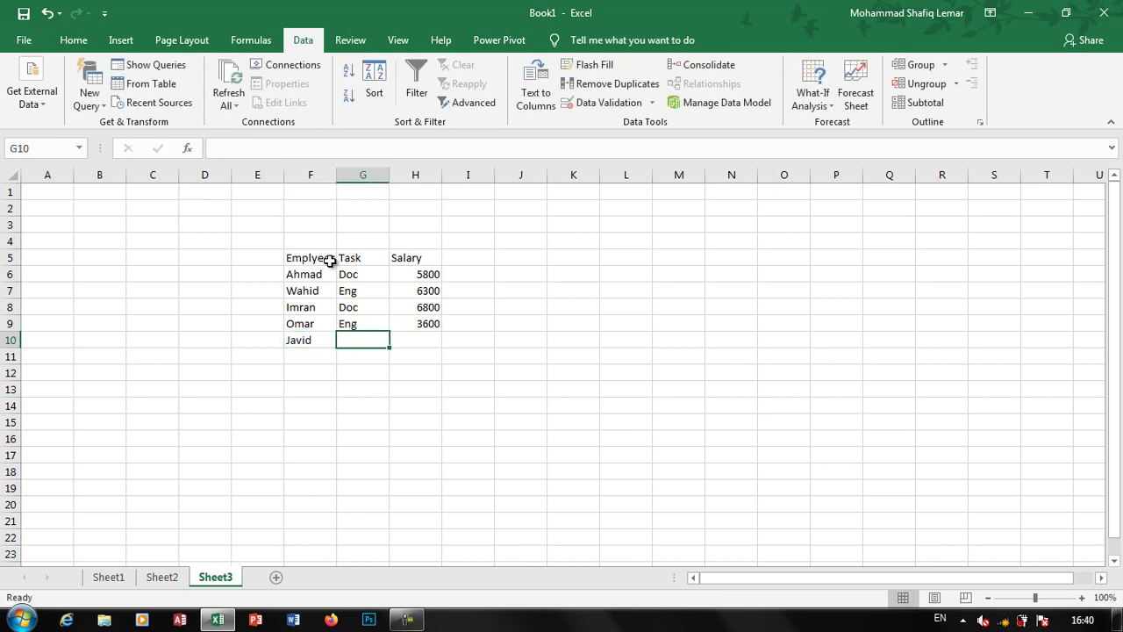
pyautogui.write('Farmer')
pyautogui.press('Tab')
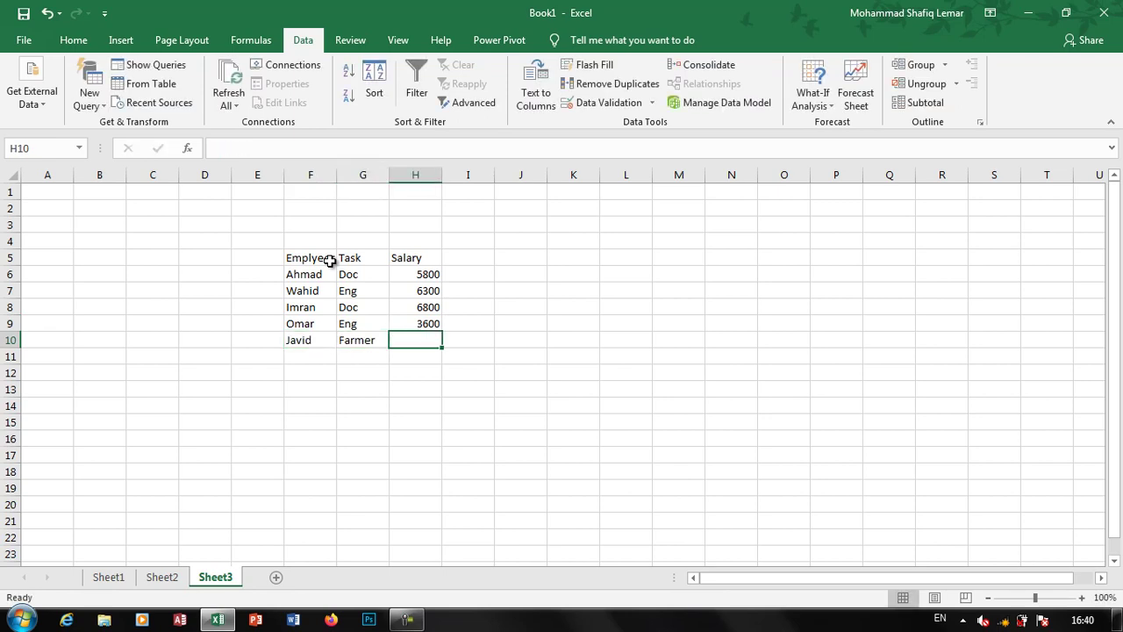
pyautogui.write('8000')
pyautogui.press('Down')
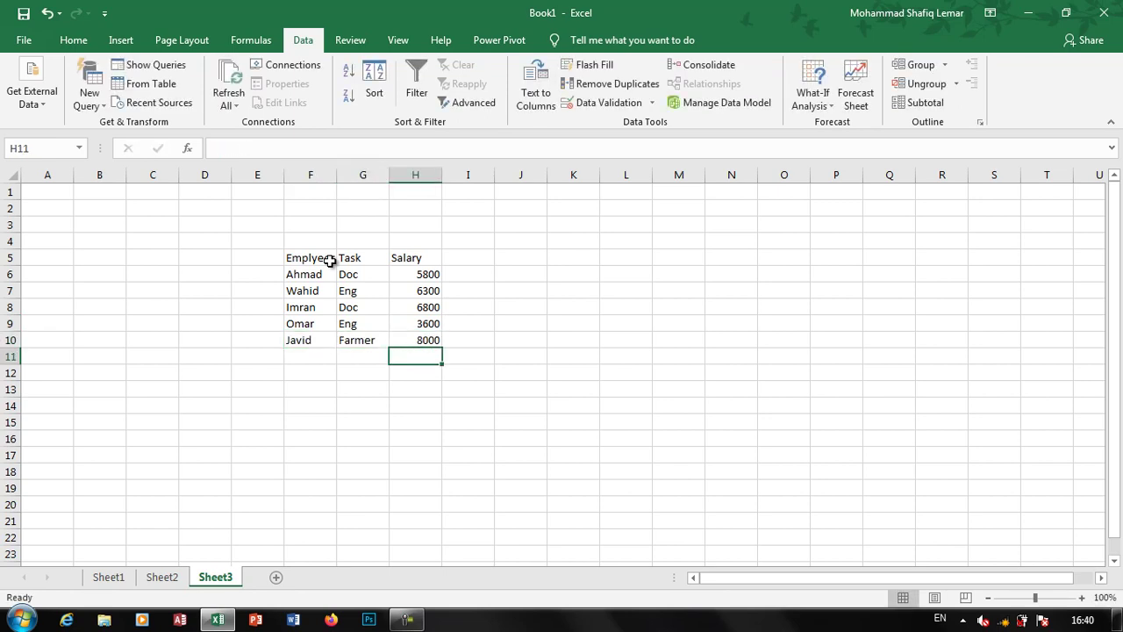
pyautogui.press('Left')
pyautogui.press('Left')
pyautogui.write('Q')
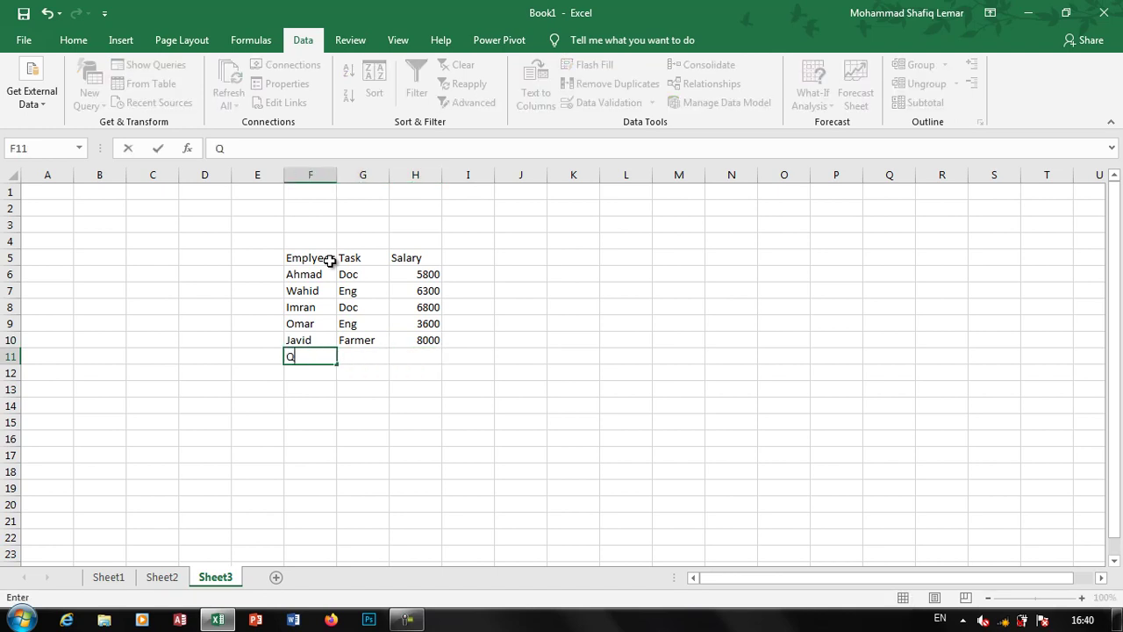
pyautogui.write('adir')
pyautogui.press('Tab')
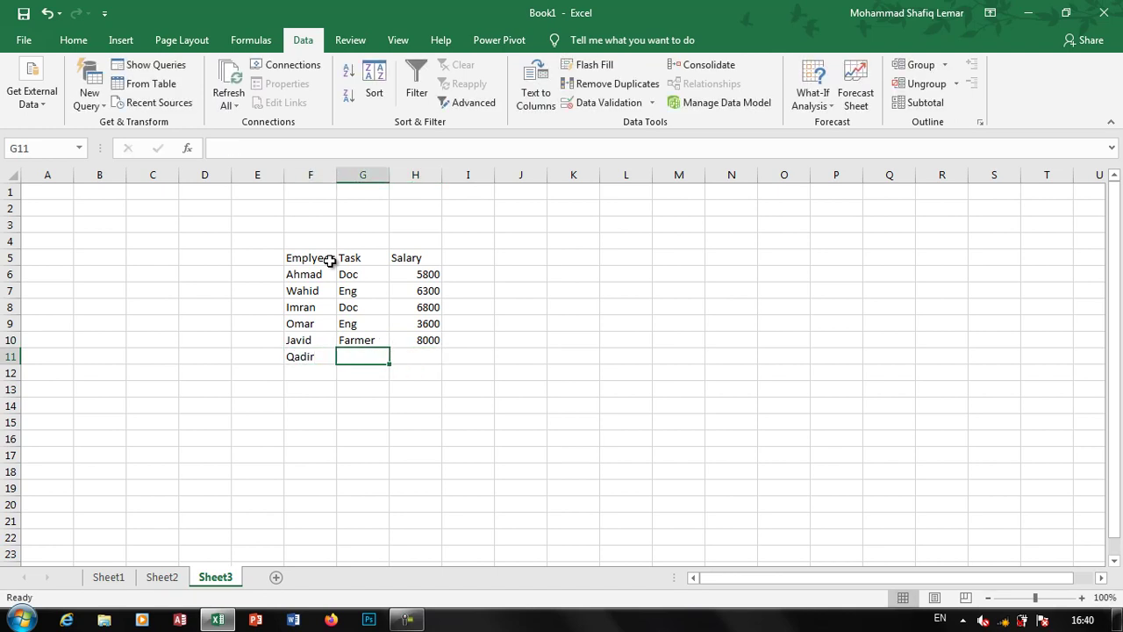
pyautogui.write('Teacher')
pyautogui.press('Tab')
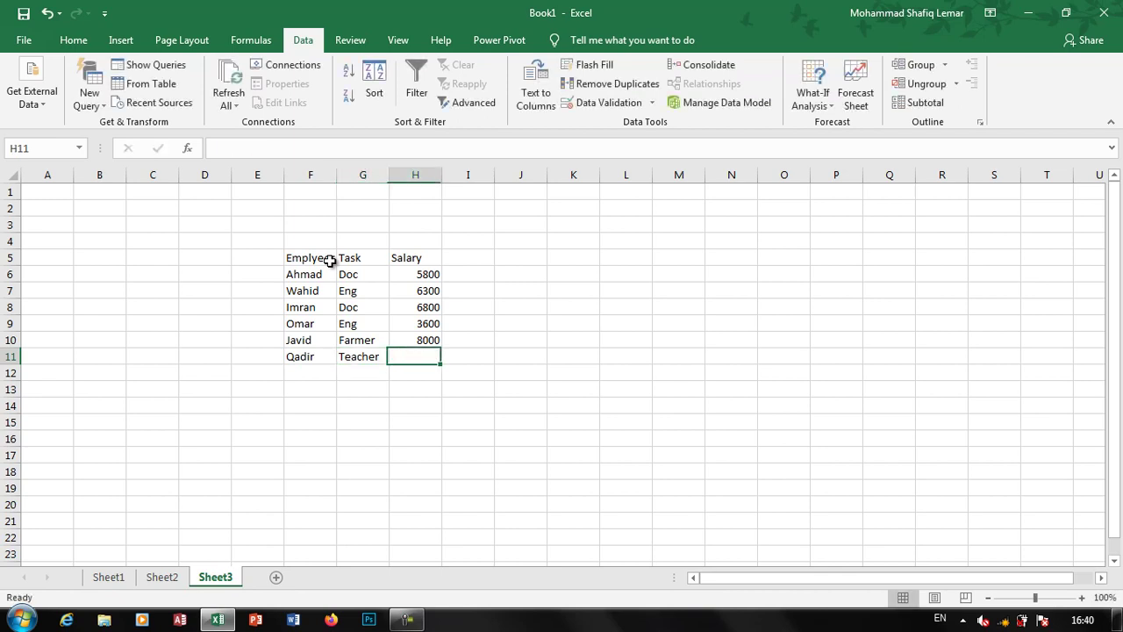
pyautogui.write('6800')
pyautogui.press('Return')
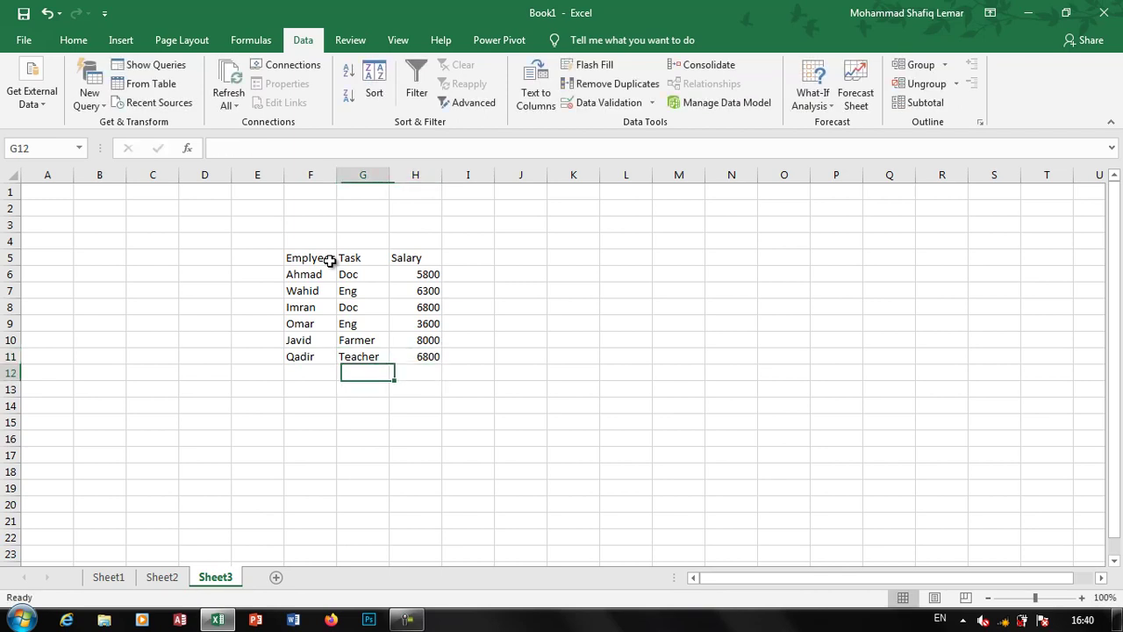
# Add the seventh and eighth employees' names with Farmer 3650 and Teacher 8000
pyautogui.write('Una')
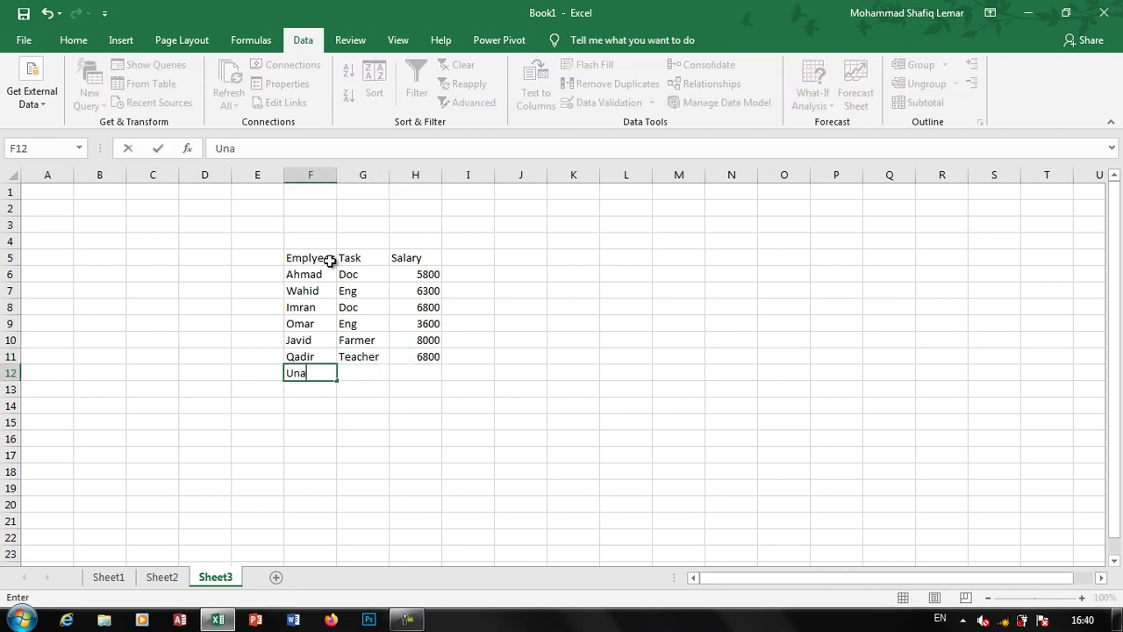
pyautogui.write('s')
pyautogui.press('Tab')
pyautogui.write('F')
pyautogui.press('Tab')
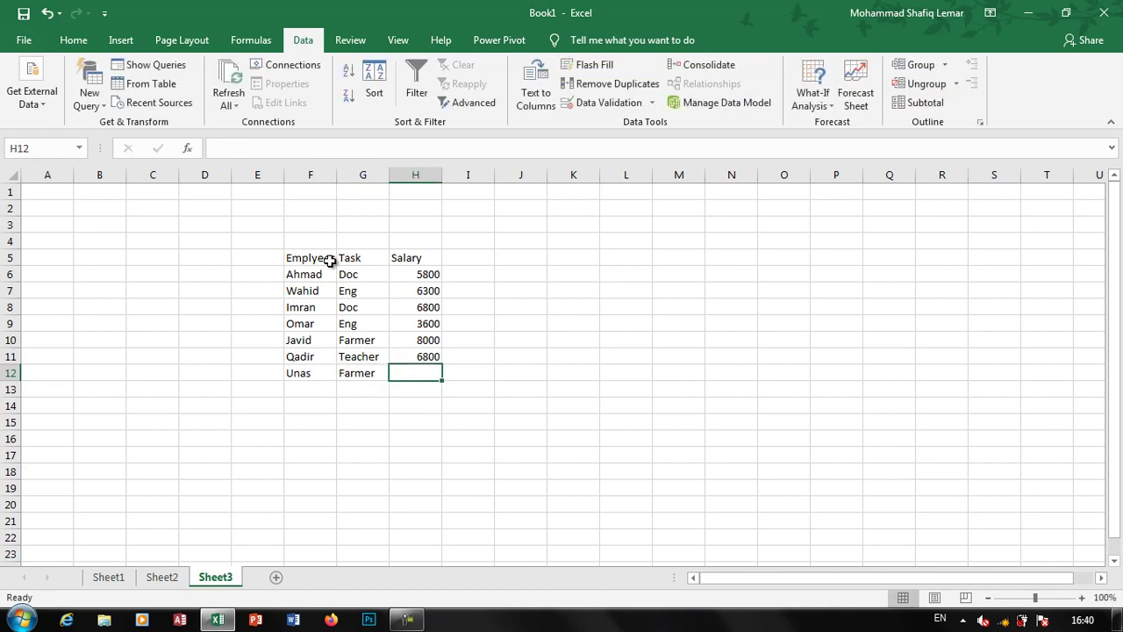
pyautogui.write('3650')
pyautogui.press('Return')
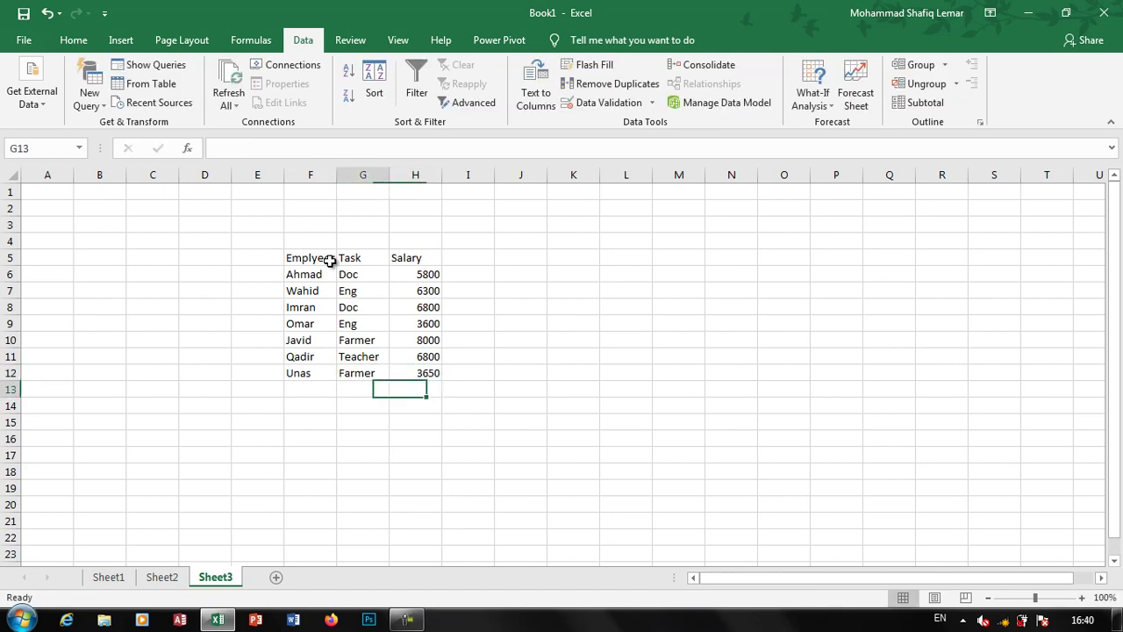
pyautogui.write('Pa')
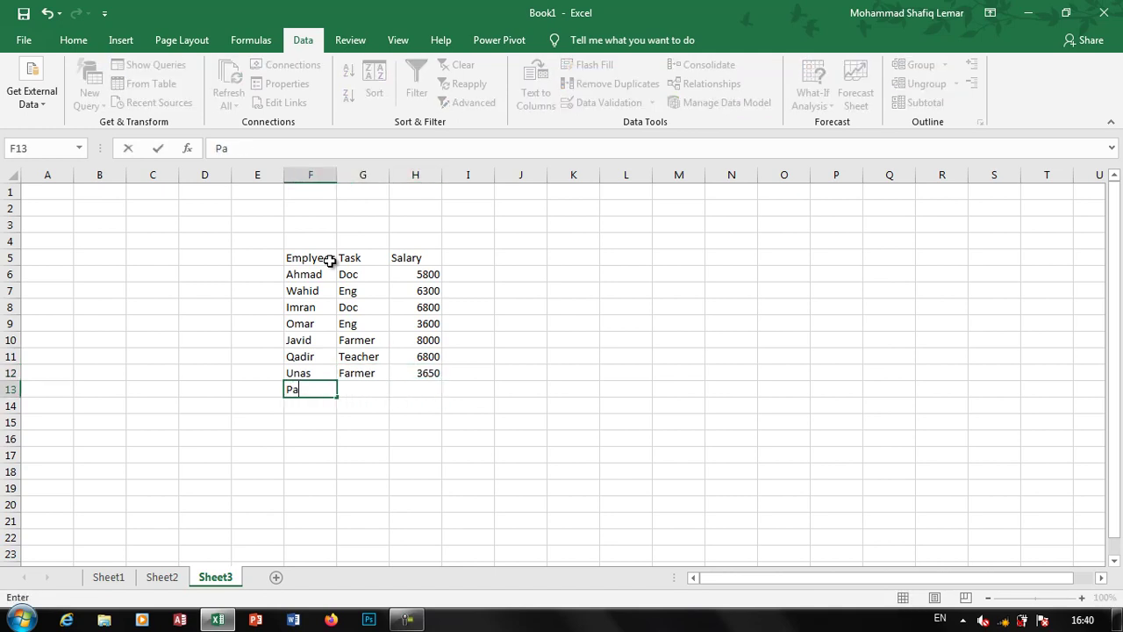
pyautogui.press('BackSpace')
pyautogui.press('BackSpace')
pyautogui.write('Saboor')
pyautogui.press('Tab')
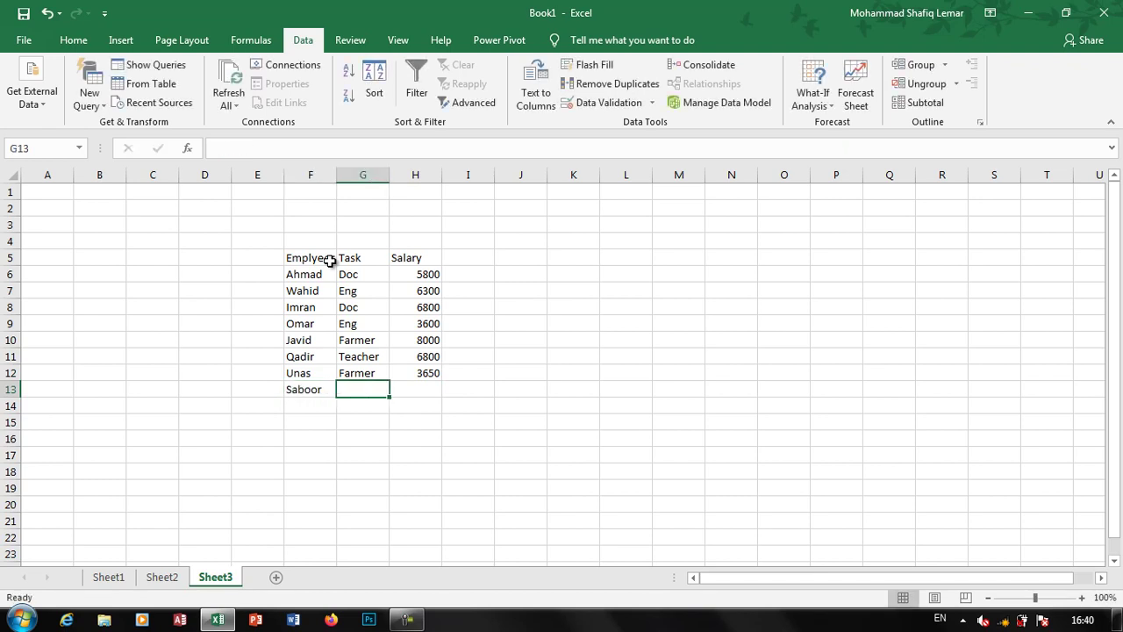
pyautogui.write('T')
pyautogui.press('Tab')
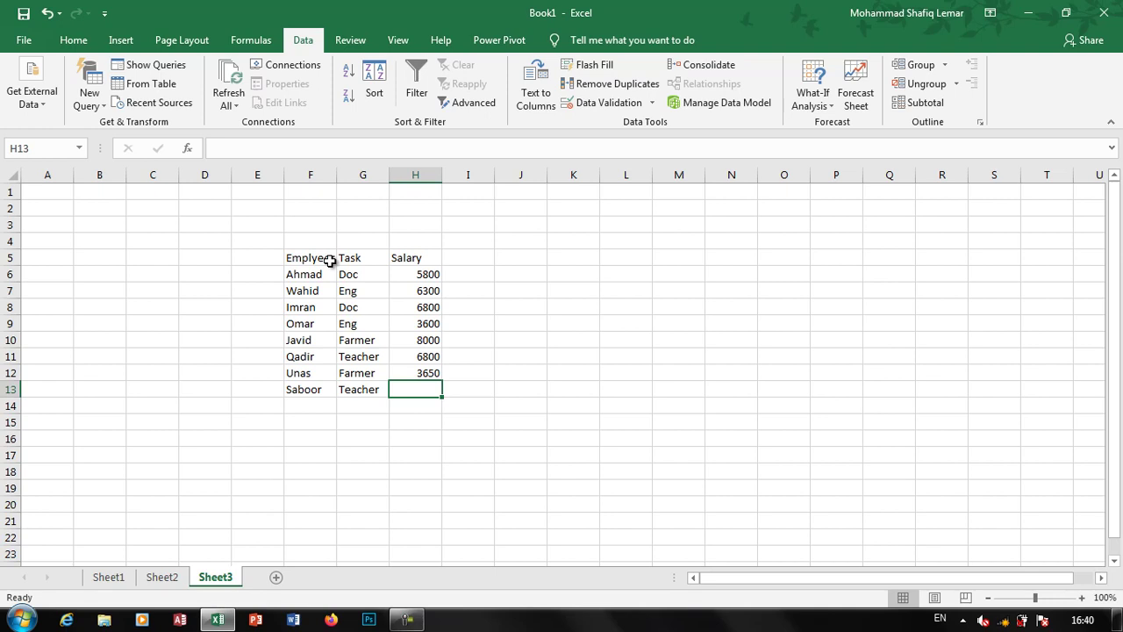
pyautogui.write('800')
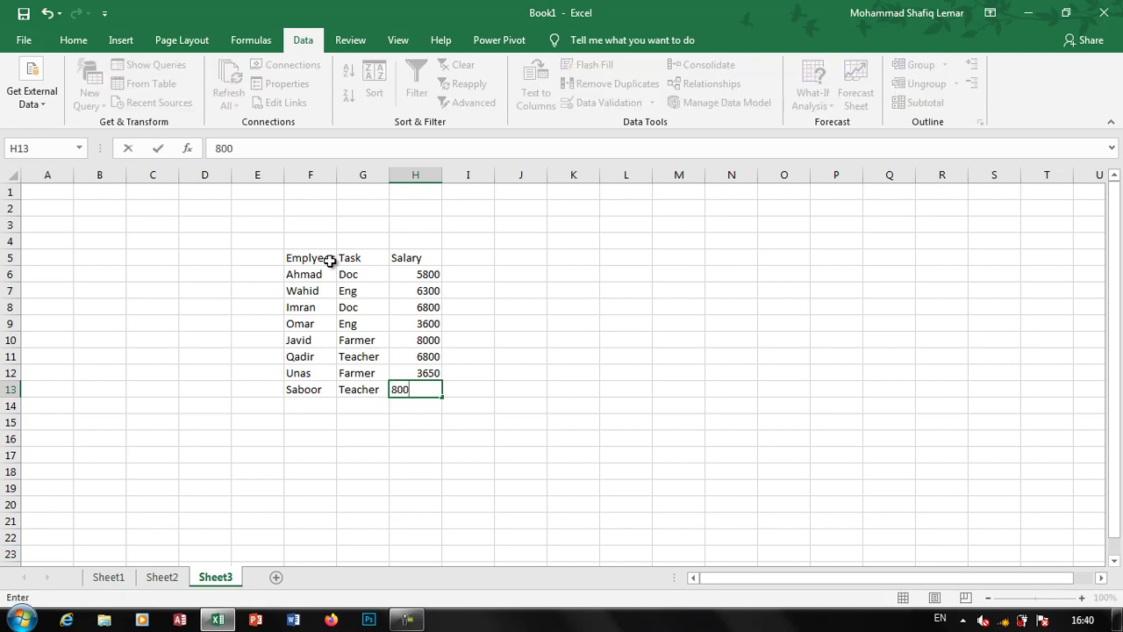
pyautogui.write('0')
pyautogui.press('Return')
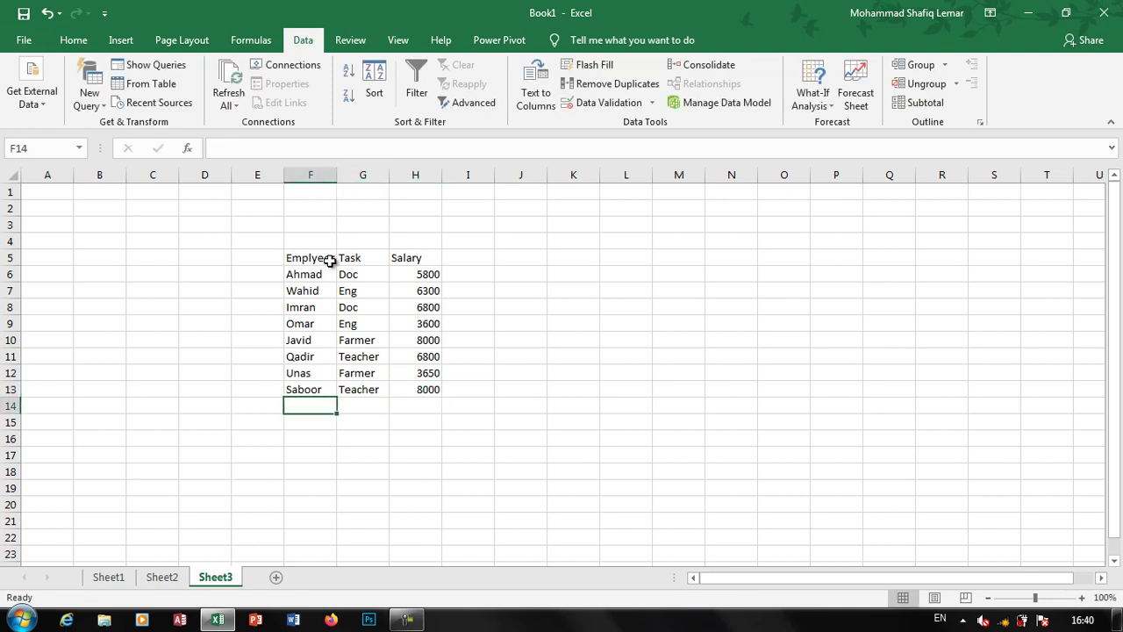
# Add the last two employees' names with Farmer 9000 and Late -5000
pyautogui.write('Fari')
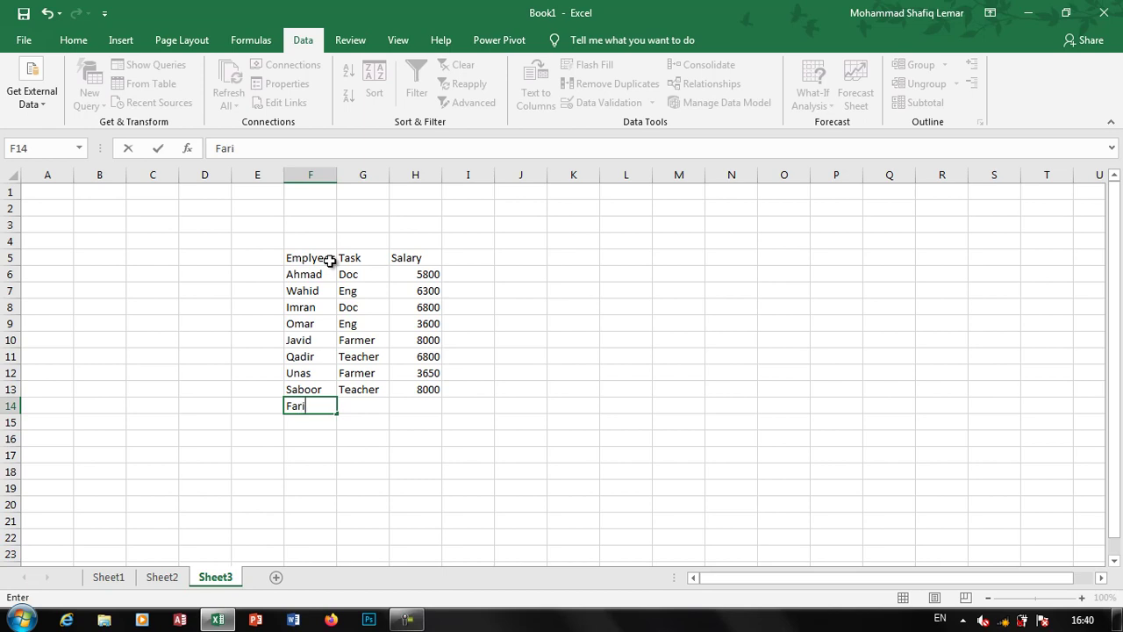
pyautogui.write('d')
pyautogui.press('Tab')
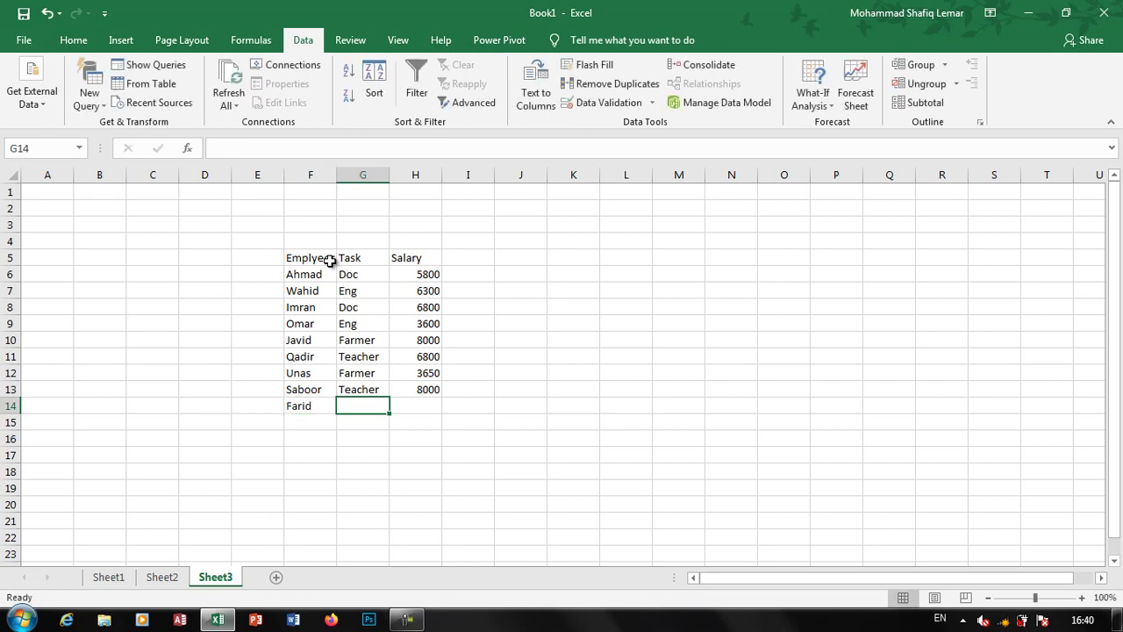
pyautogui.write('Farmer')
pyautogui.press('Tab')
pyautogui.write('900')
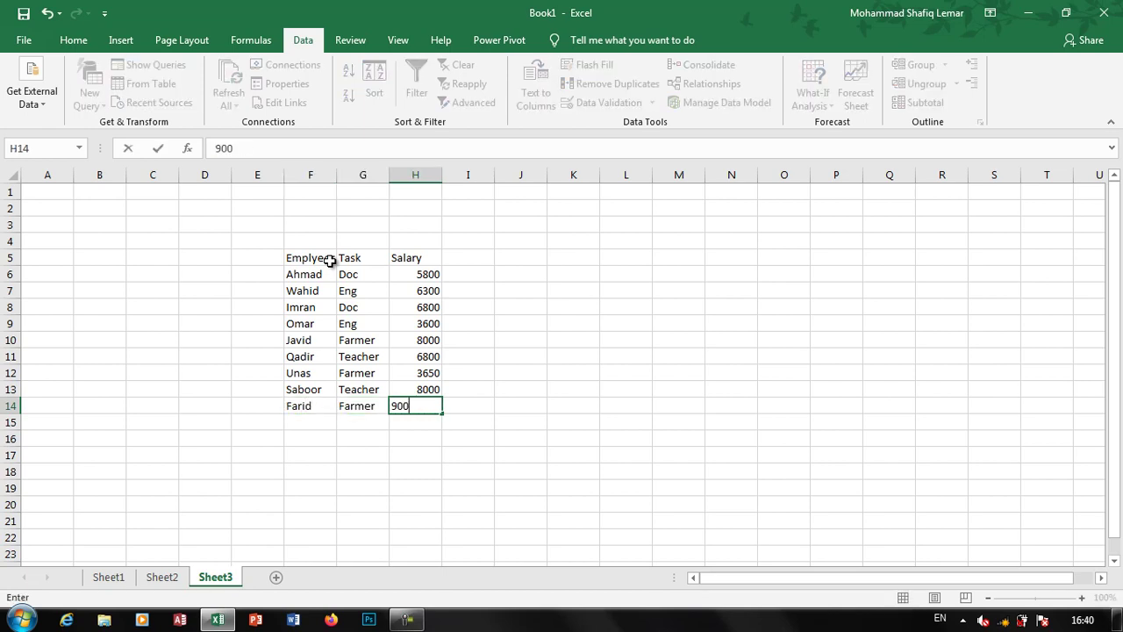
pyautogui.write('0')
pyautogui.press('Return')
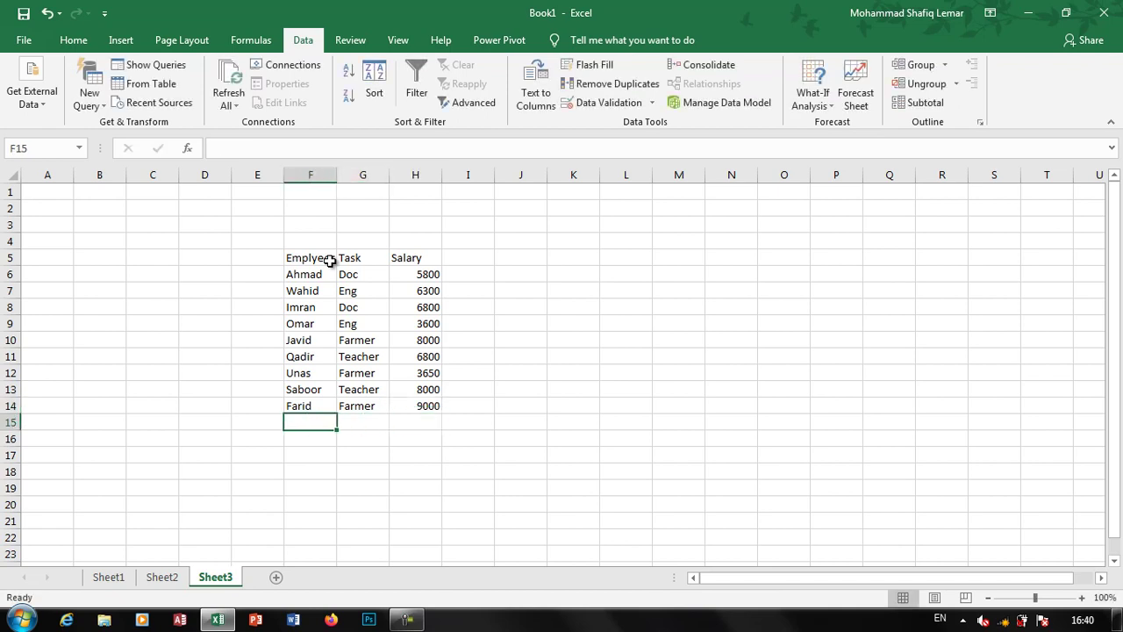
pyautogui.write('Yasin')
pyautogui.press('Tab')
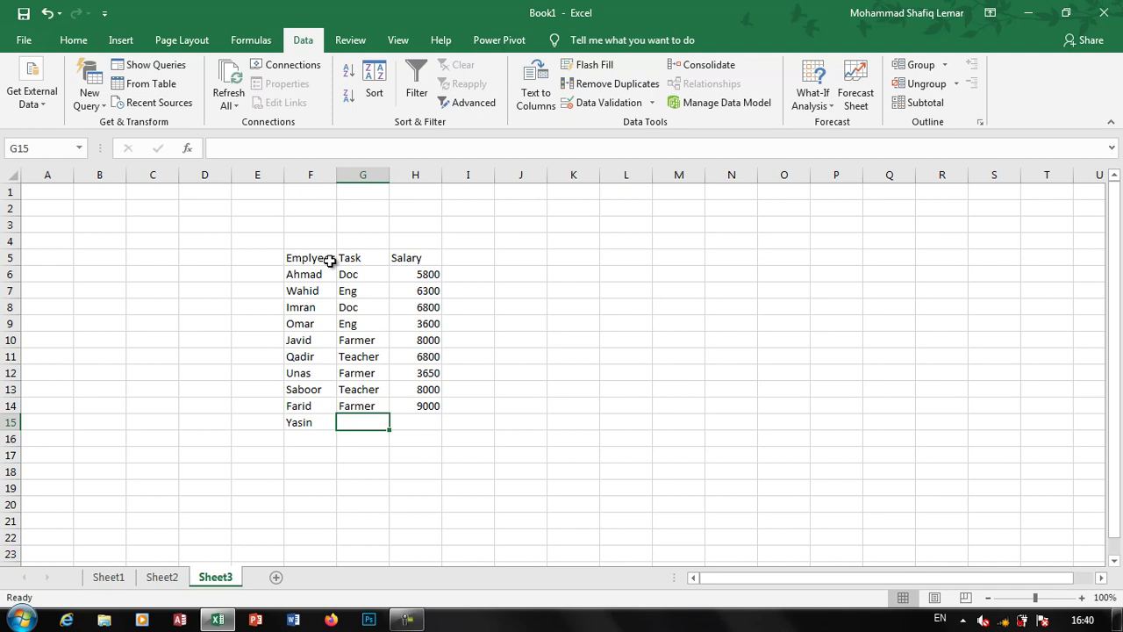
pyautogui.write('Lat')
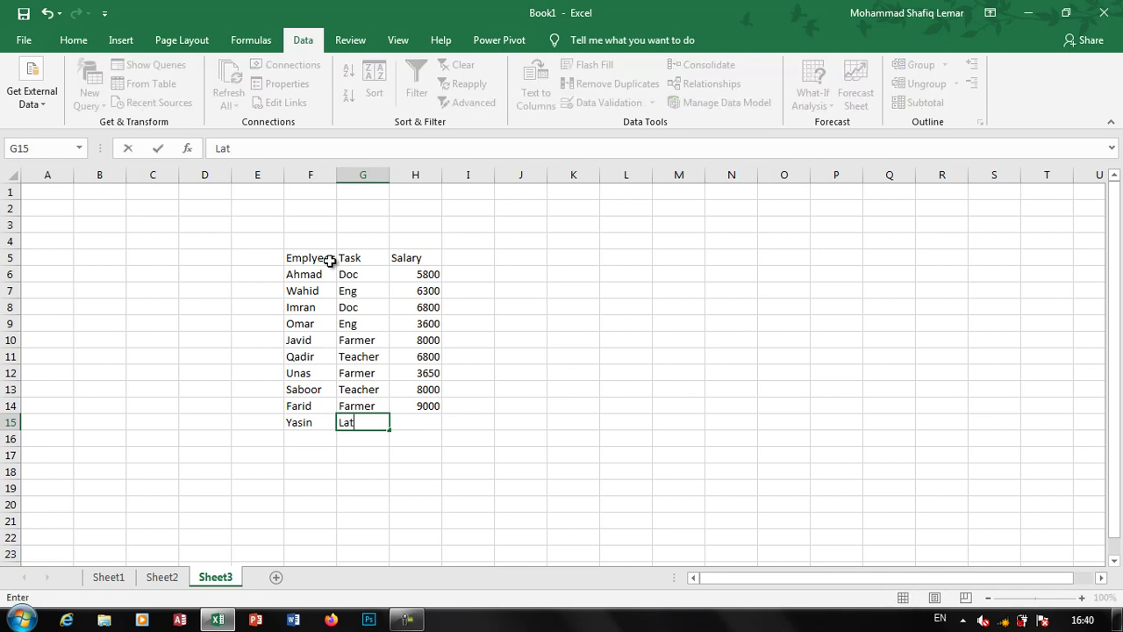
pyautogui.write('e')
pyautogui.press('Tab')
pyautogui.write('7000')
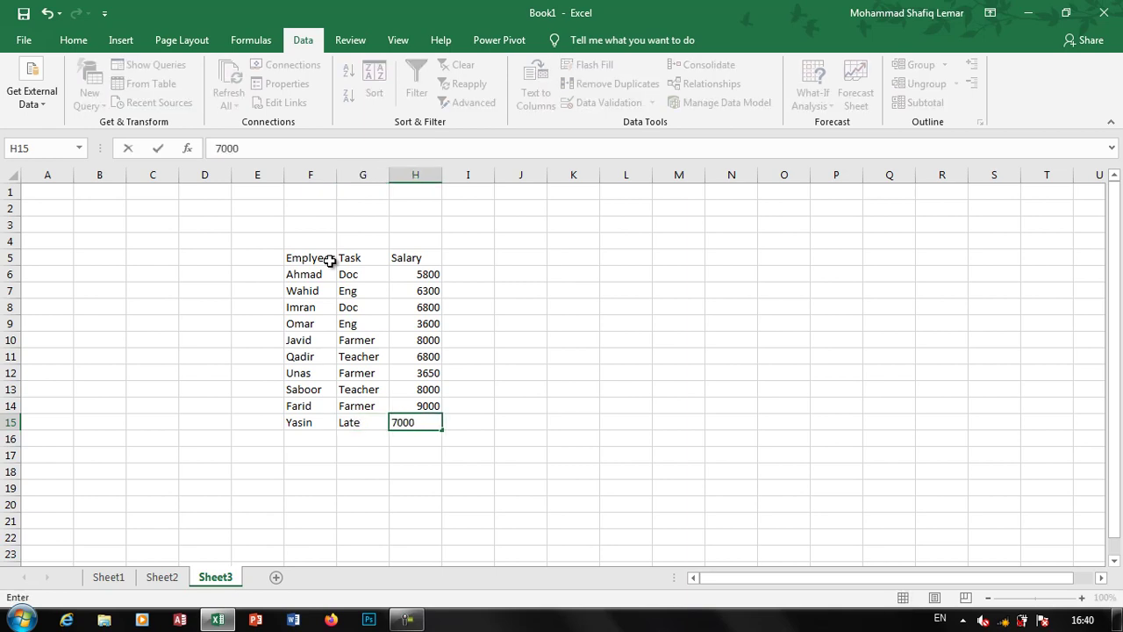
pyautogui.press('BackSpace')
pyautogui.press('BackSpace')
pyautogui.press('BackSpace')
pyautogui.press('BackSpace')
pyautogui.write('-50')
pyautogui.write('00')
pyautogui.press('Return')
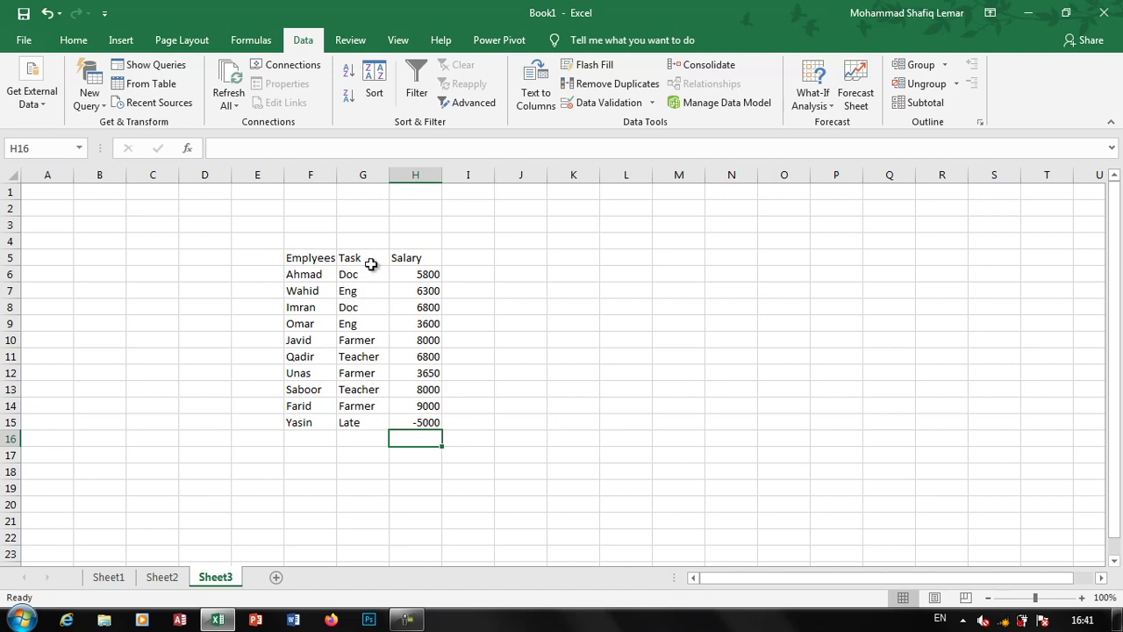
# Store Sheet3!$G$6:$H$15 as a consolidation reference using left-column labels, closing without output
pyautogui.moveTo(359, 258); pyautogui.dragTo(412, 326)
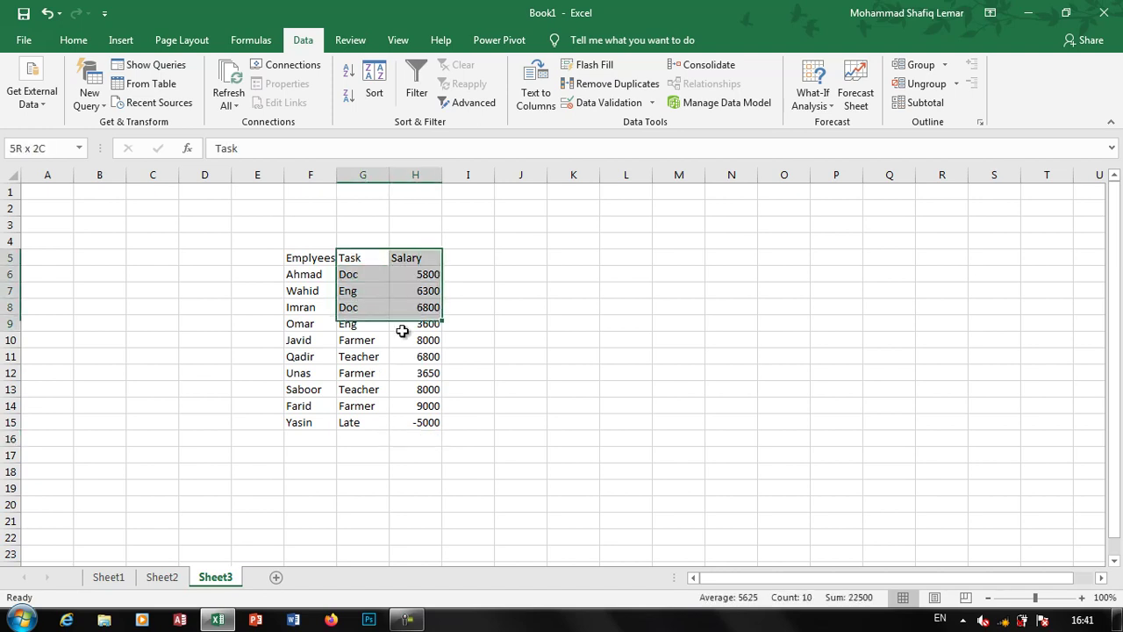
pyautogui.click(480, 295)
pyautogui.click(701, 69)
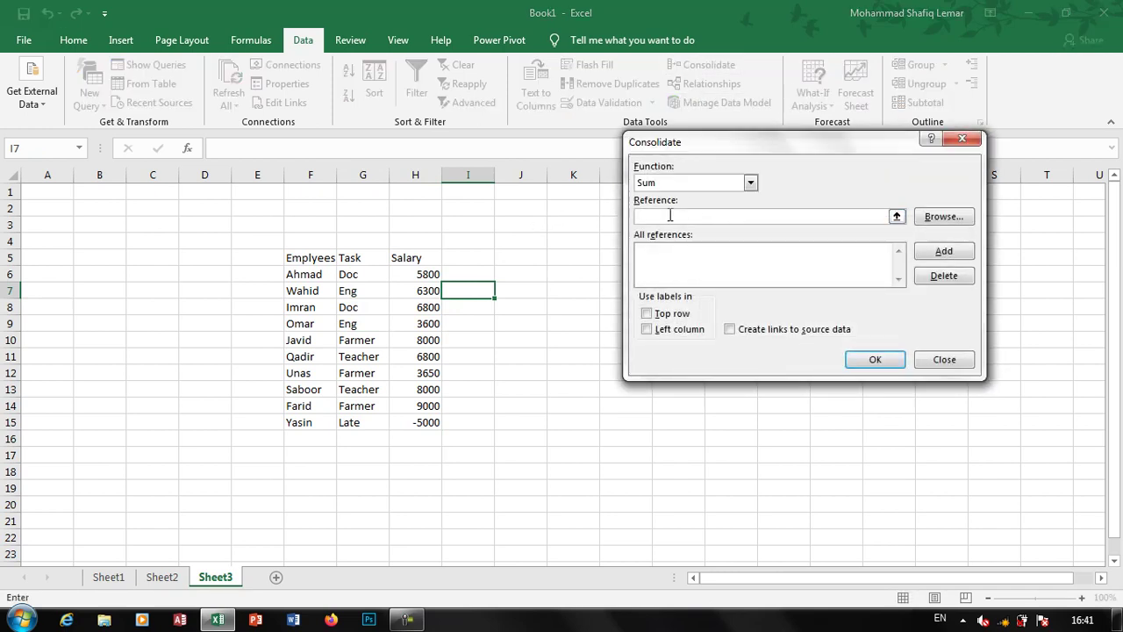
pyautogui.moveTo(360, 260)
pyautogui.mouseDown()
pyautogui.moveTo(413, 356)
pyautogui.moveTo(413, 422)
pyautogui.mouseUp()
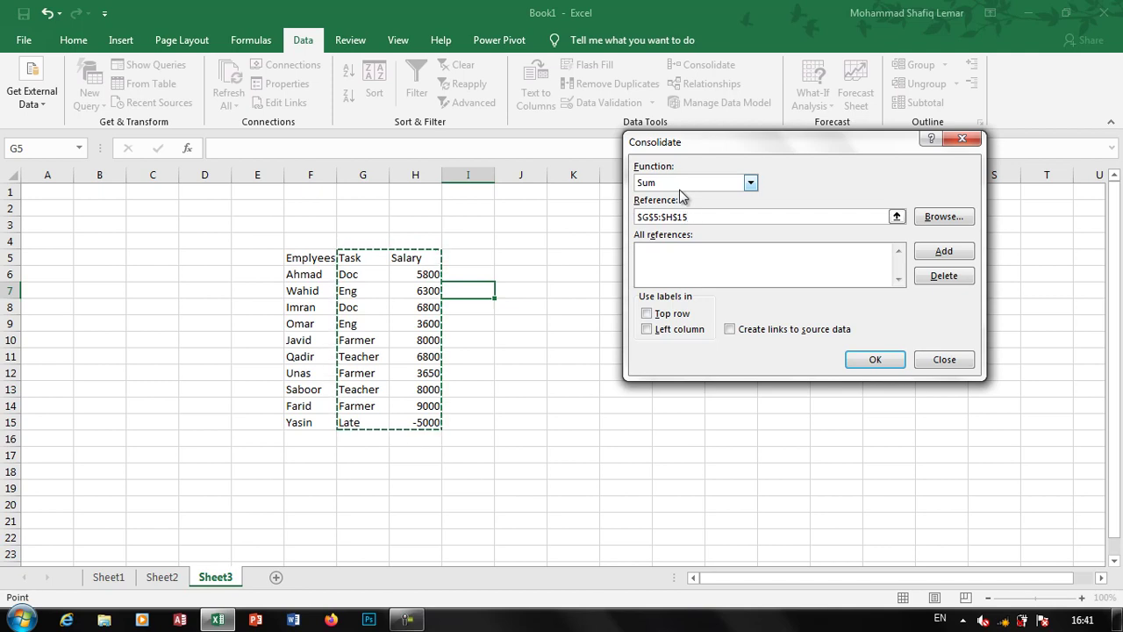
pyautogui.moveTo(708, 221); pyautogui.dragTo(639, 217)
pyautogui.moveTo(349, 273)
pyautogui.mouseDown()
pyautogui.moveTo(392, 287)
pyautogui.moveTo(418, 420)
pyautogui.mouseUp()
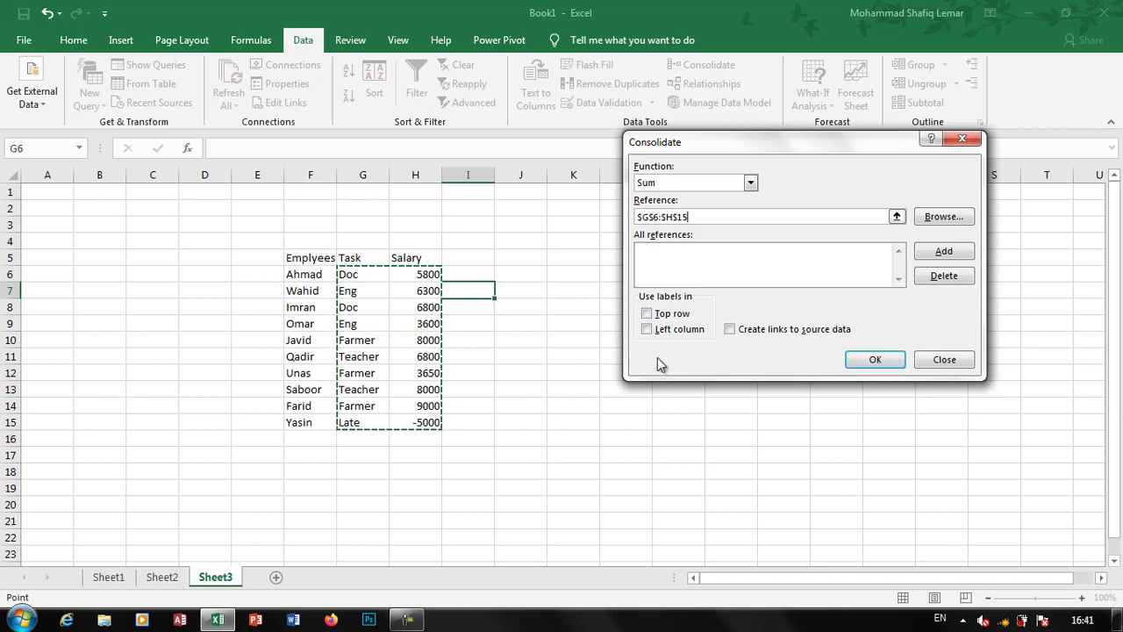
pyautogui.click(668, 334)
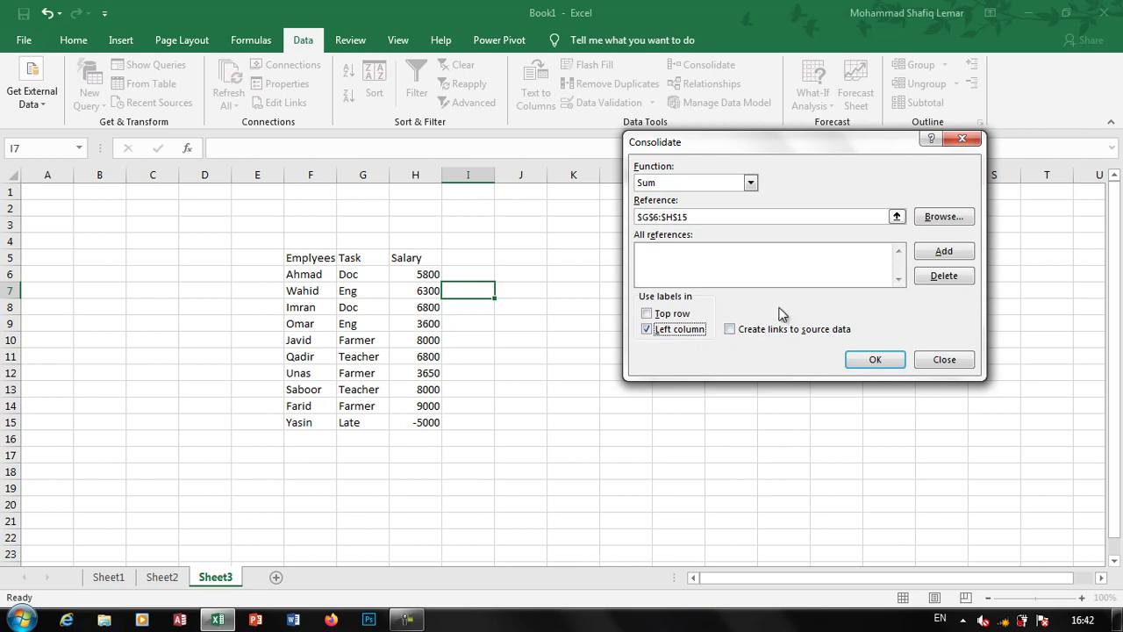
pyautogui.click(944, 252)
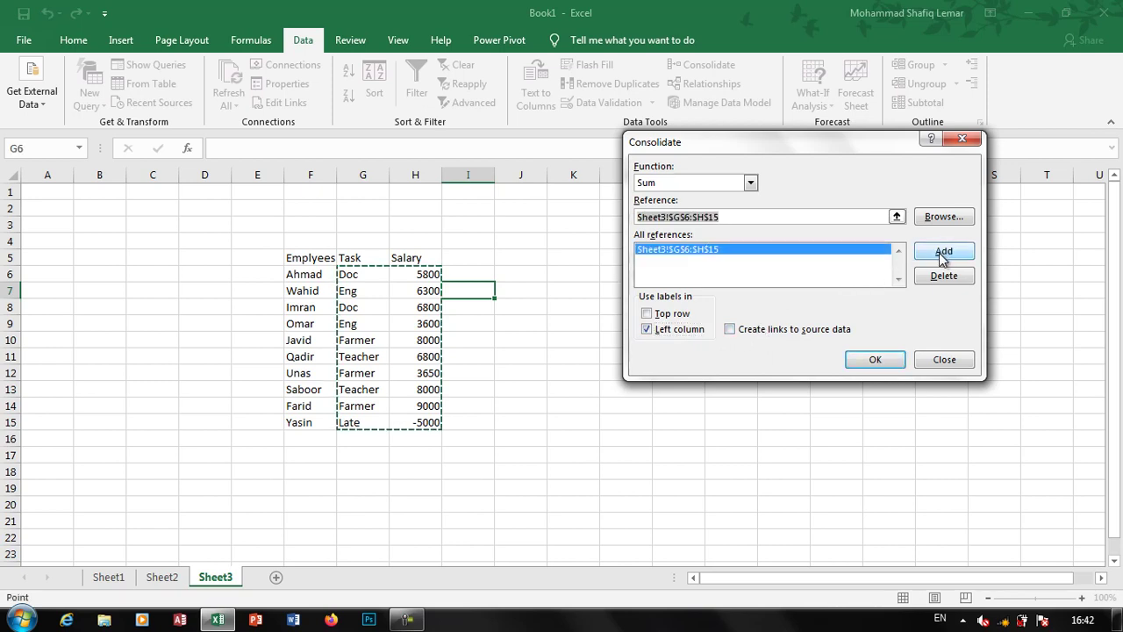
pyautogui.click(933, 360)
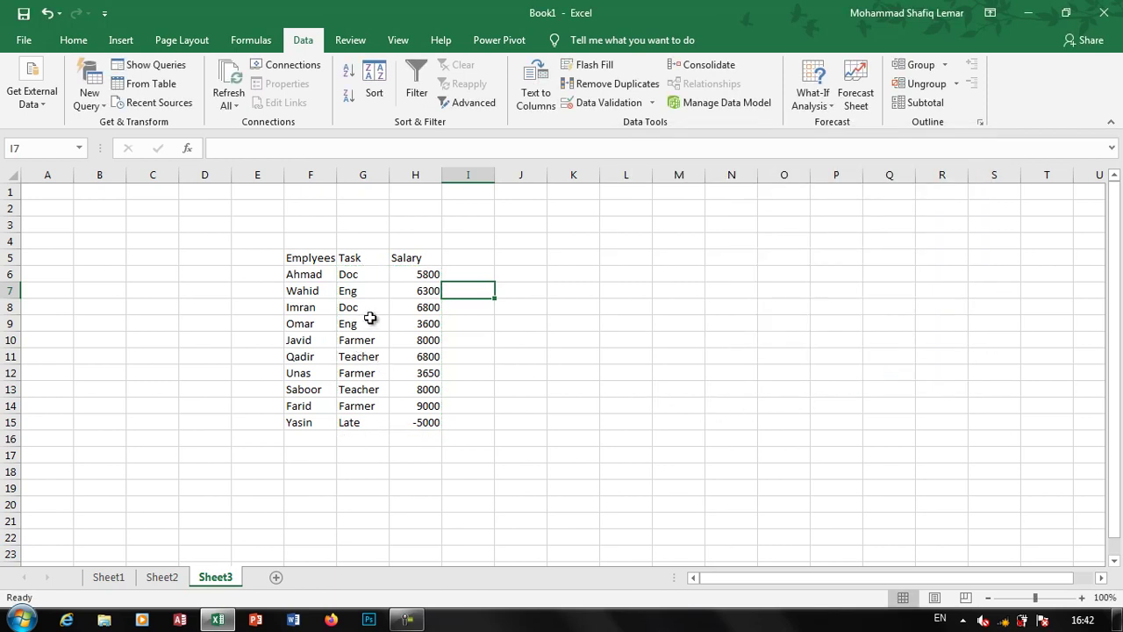
# Consolidate the stored G6:H15 reference by task into a summary starting at L5
pyautogui.click(521, 290)
pyautogui.click(592, 307)
pyautogui.click(609, 268)
pyautogui.click(619, 257)
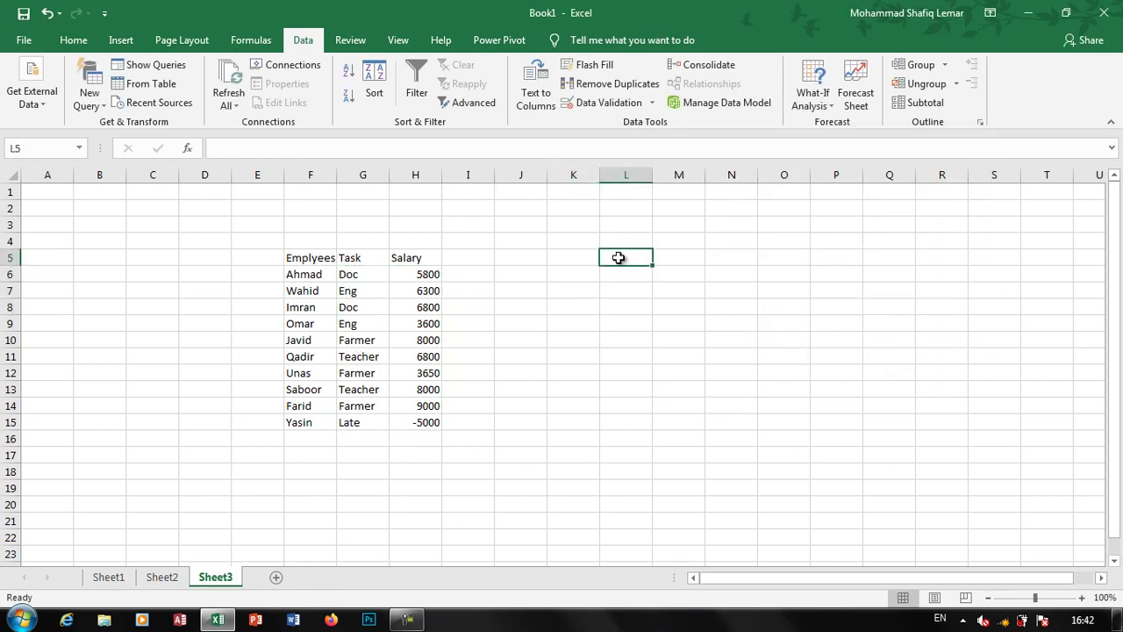
pyautogui.click(703, 68)
pyautogui.click(658, 249)
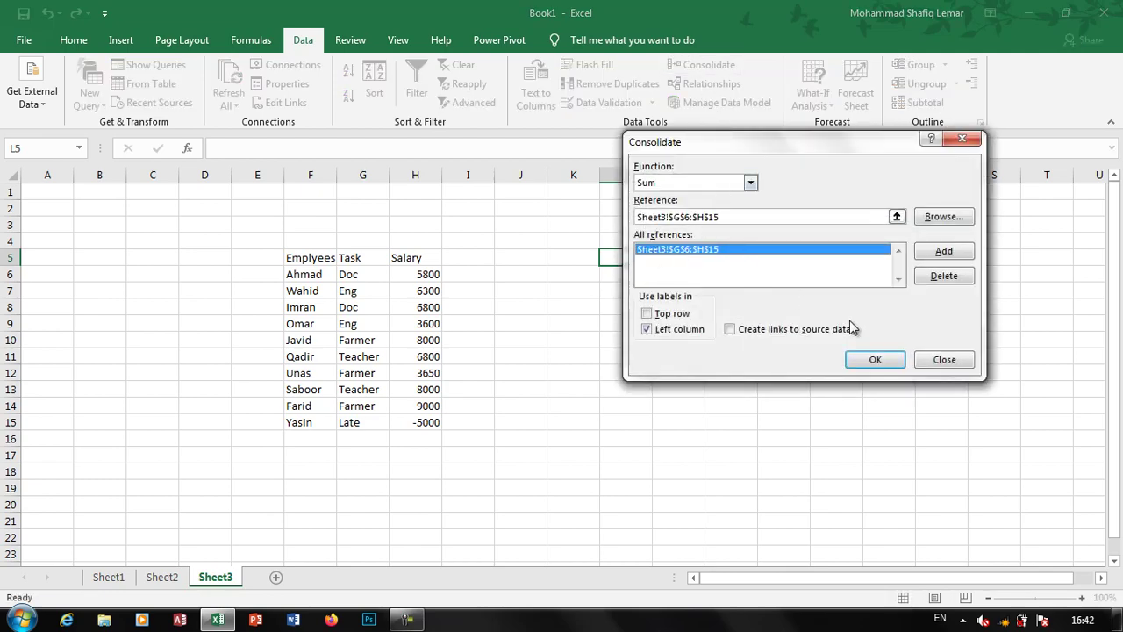
pyautogui.click(877, 361)
# Check the summary rows: Doc 12600, Eng 9900, Late -5000
pyautogui.click(813, 373)
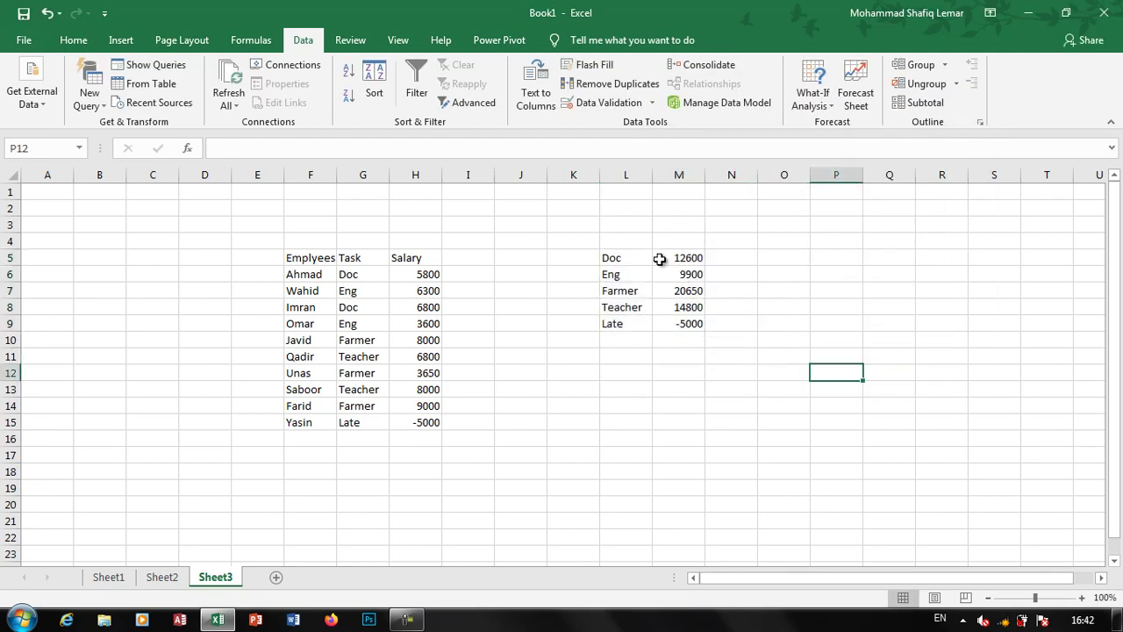
pyautogui.moveTo(635, 257); pyautogui.dragTo(689, 258)
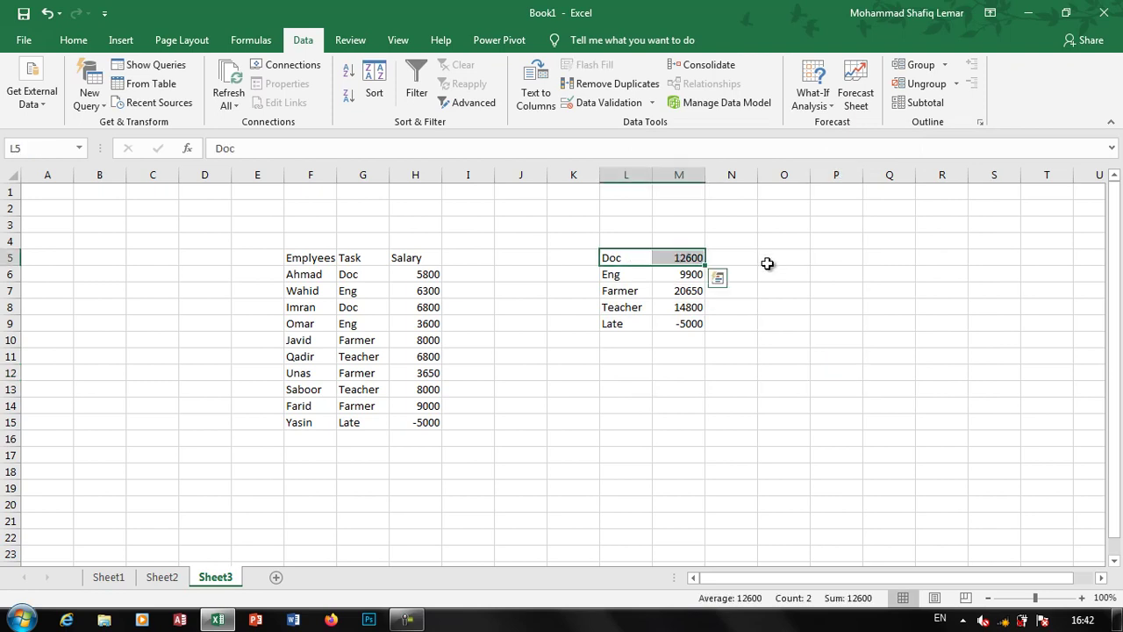
pyautogui.moveTo(628, 275)
pyautogui.mouseDown()
pyautogui.moveTo(667, 275)
pyautogui.moveTo(667, 307)
pyautogui.mouseUp()
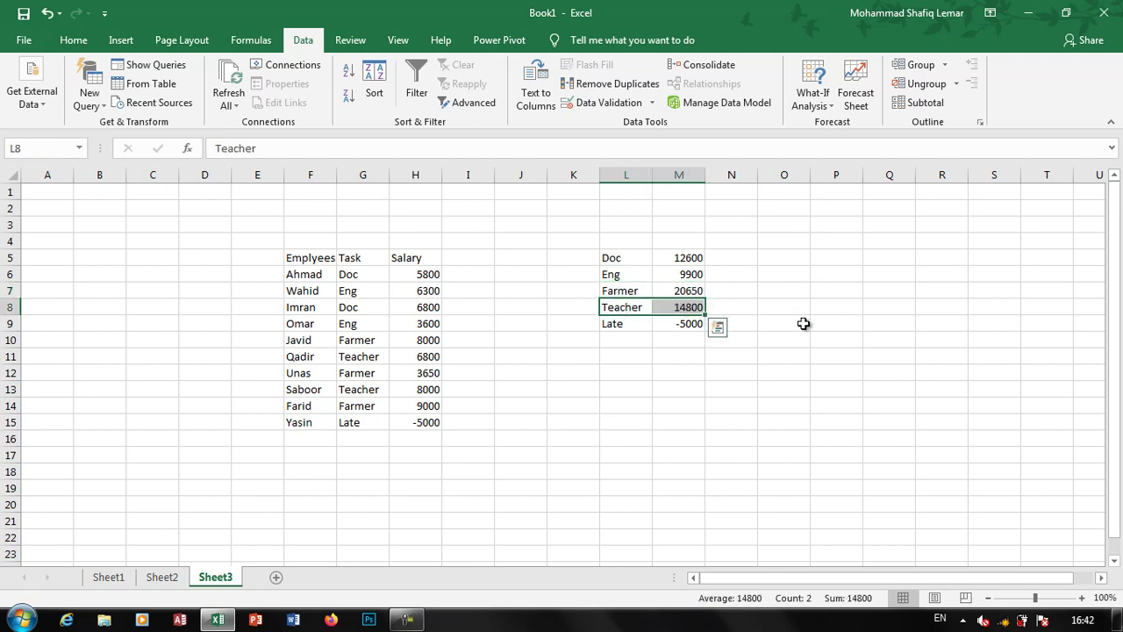
pyautogui.moveTo(622, 323); pyautogui.dragTo(698, 323)
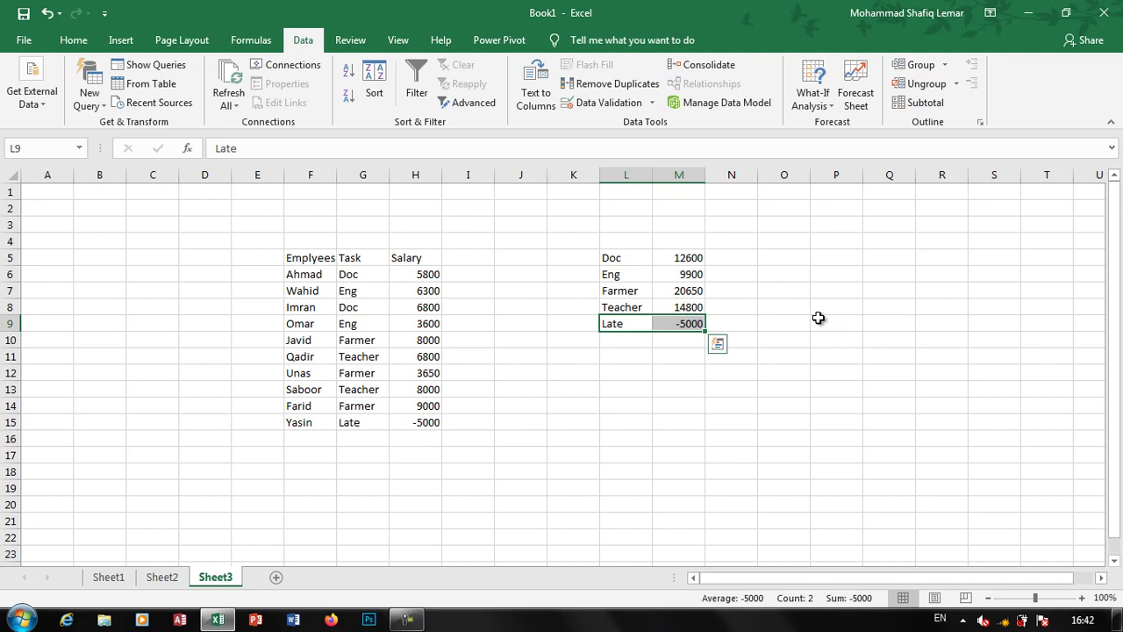
pyautogui.click(565, 222)
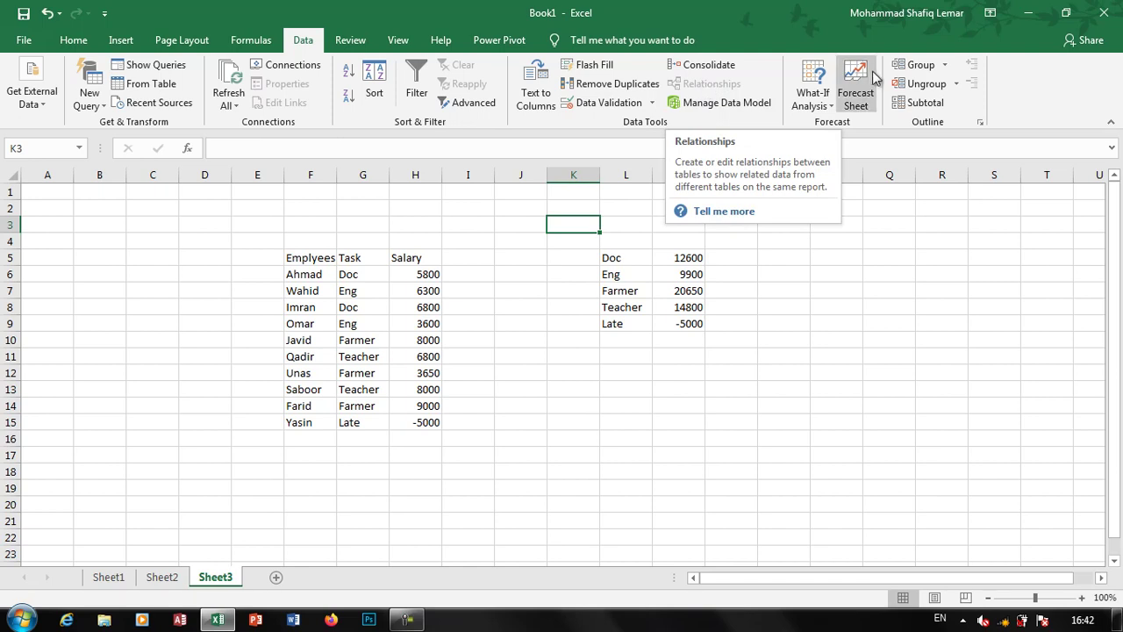
pyautogui.click(811, 103)
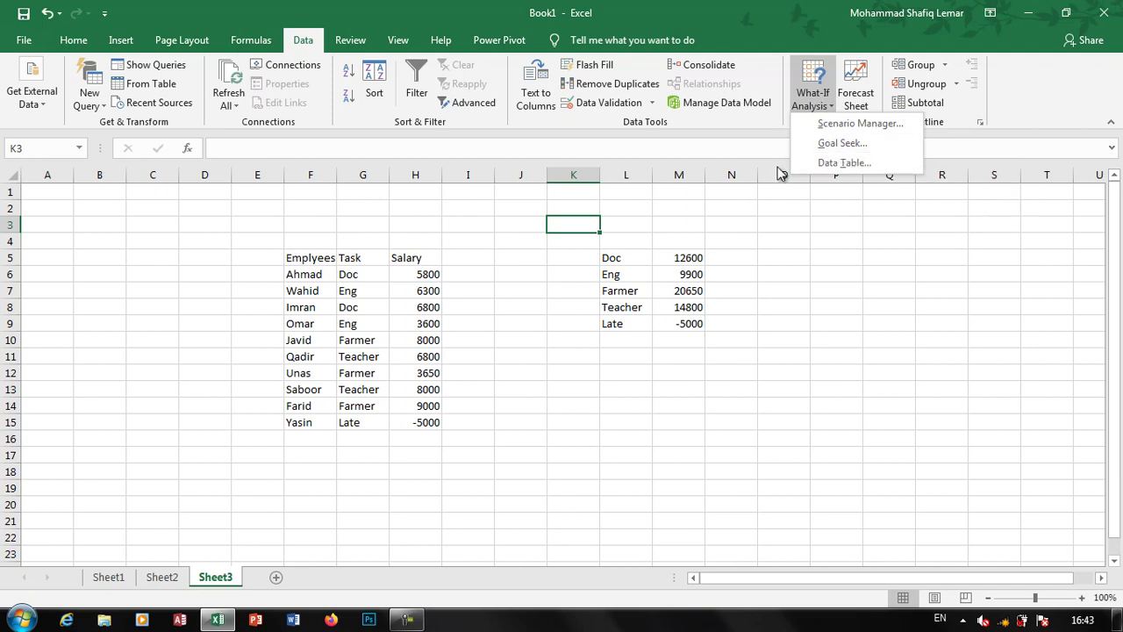
pyautogui.click(409, 432)
pyautogui.click(412, 435)
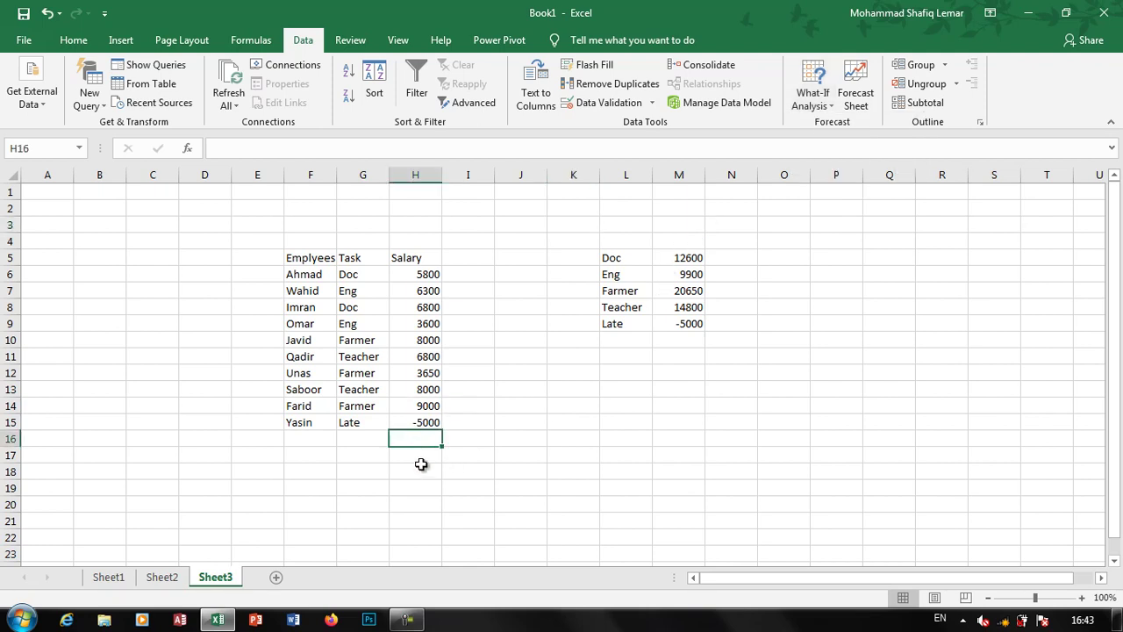
# Label G17 'Total' and enter a first SUM formula in H17, dismissing the circular-reference warning
pyautogui.click(367, 448)
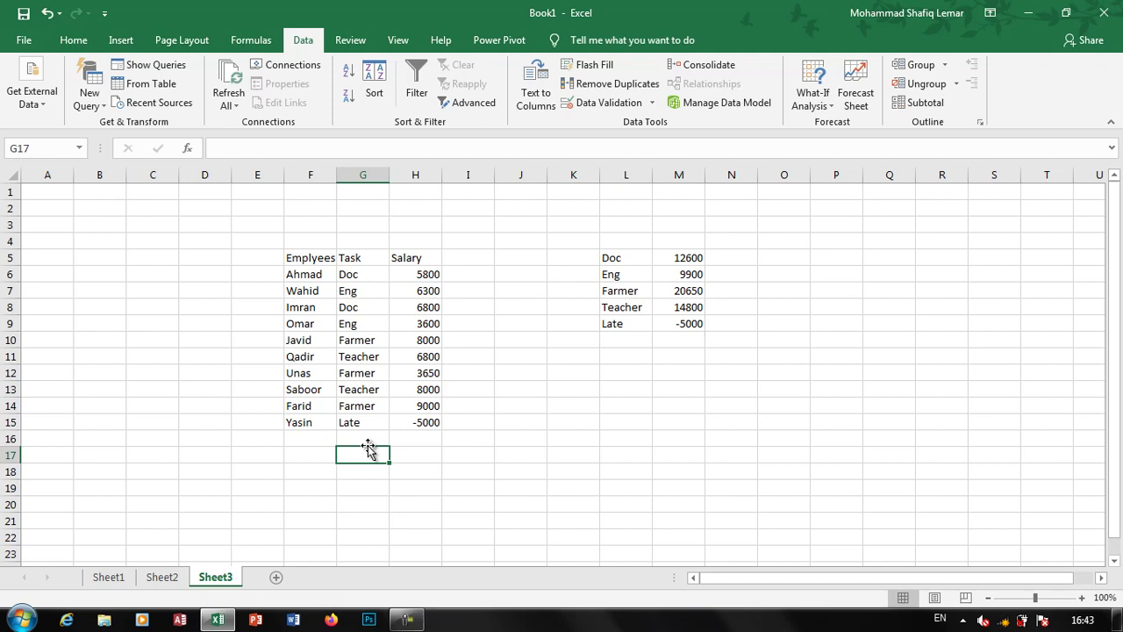
pyautogui.write('Total')
pyautogui.press('Tab')
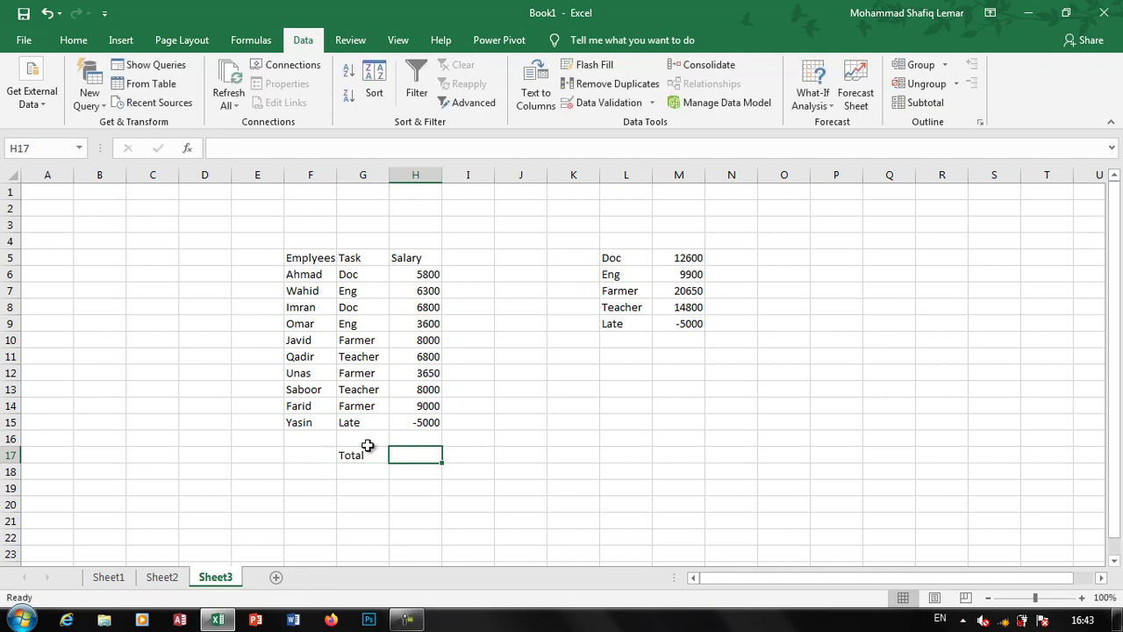
pyautogui.write('=')
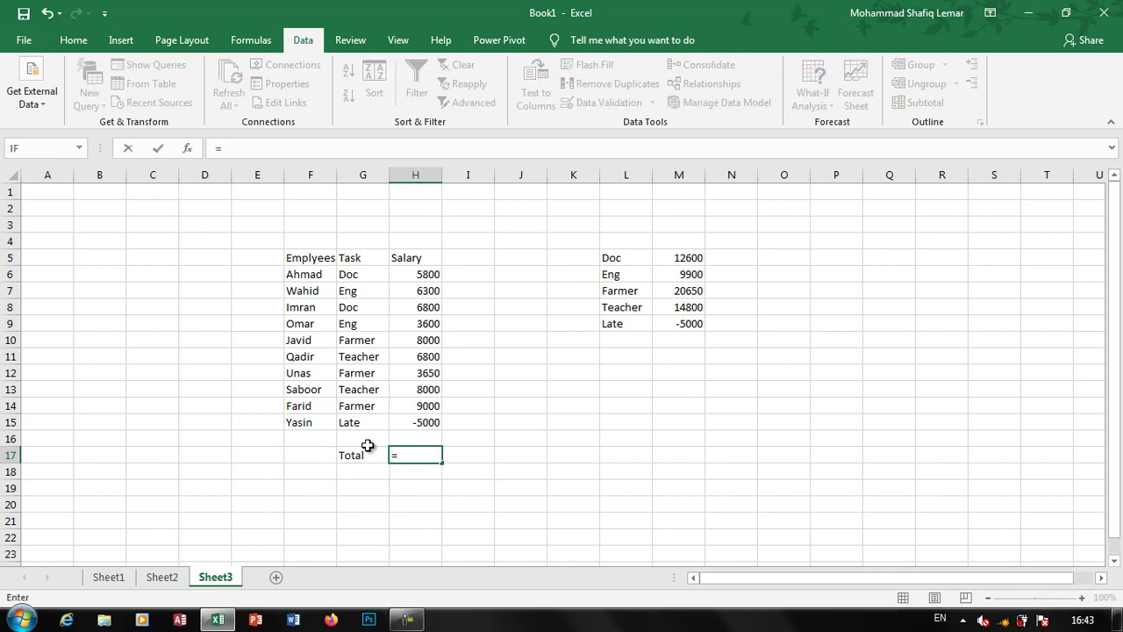
pyautogui.write('su')
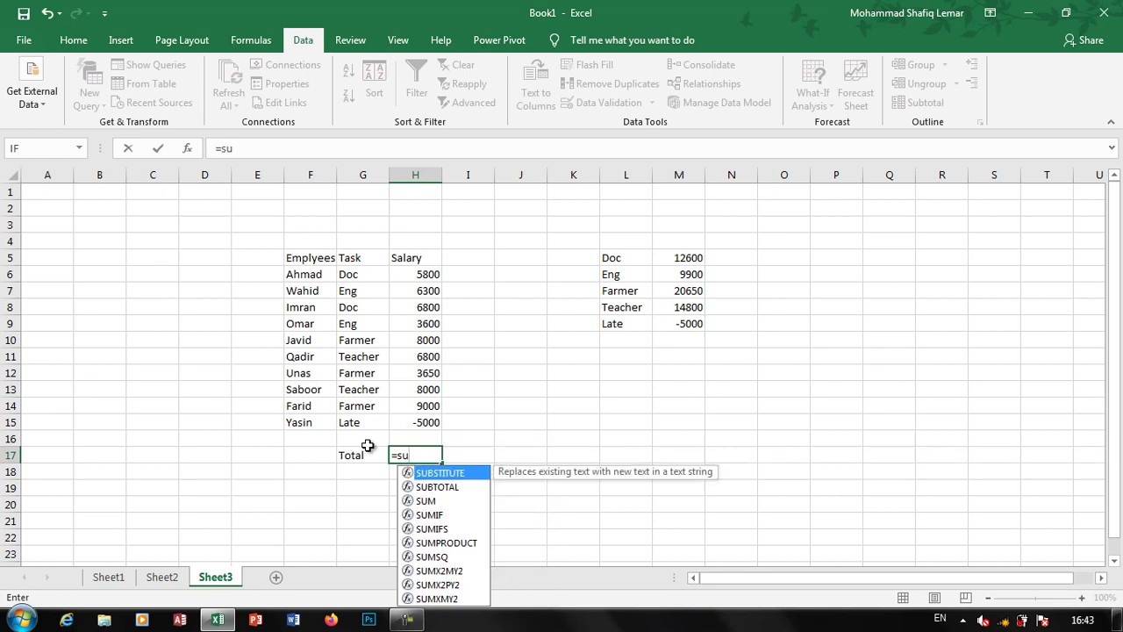
pyautogui.write('m(')
pyautogui.hotkey('shift', 'Up')
pyautogui.hotkey('shift', 'Up')
pyautogui.hotkey('shift', 'Up')
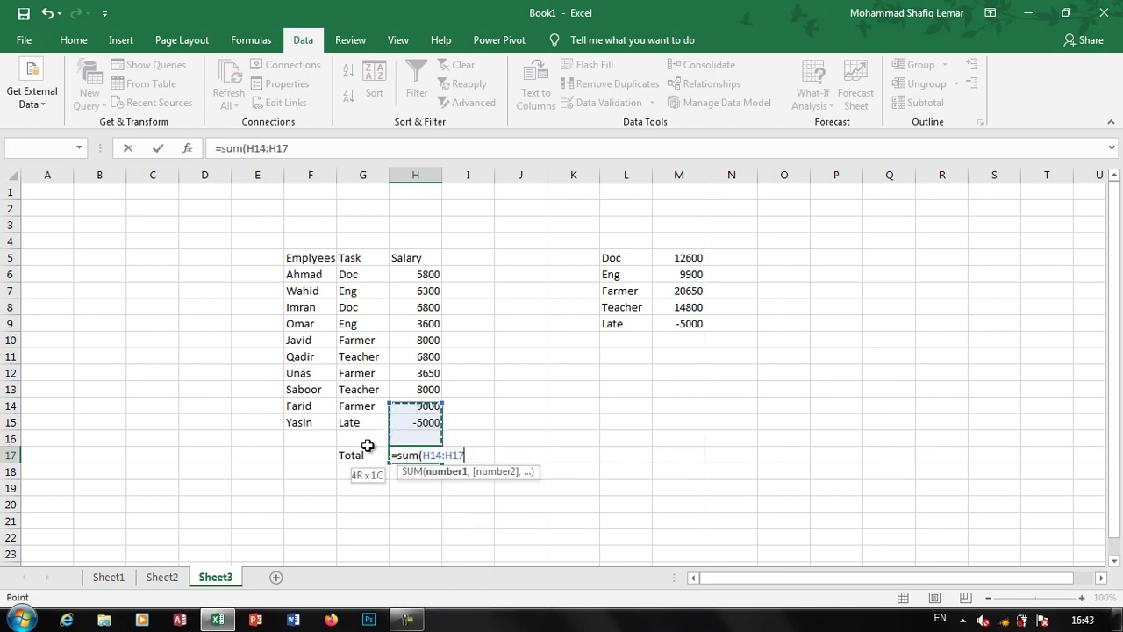
pyautogui.hotkey('shift', 'Up')
pyautogui.hotkey('shift', 'Up')
pyautogui.hotkey('shift', 'Up')
pyautogui.hotkey('shift', 'Up')
pyautogui.hotkey('shift', 'Up')
pyautogui.hotkey('shift', 'Up')
pyautogui.hotkey('shift', 'Up')
pyautogui.press('Return')
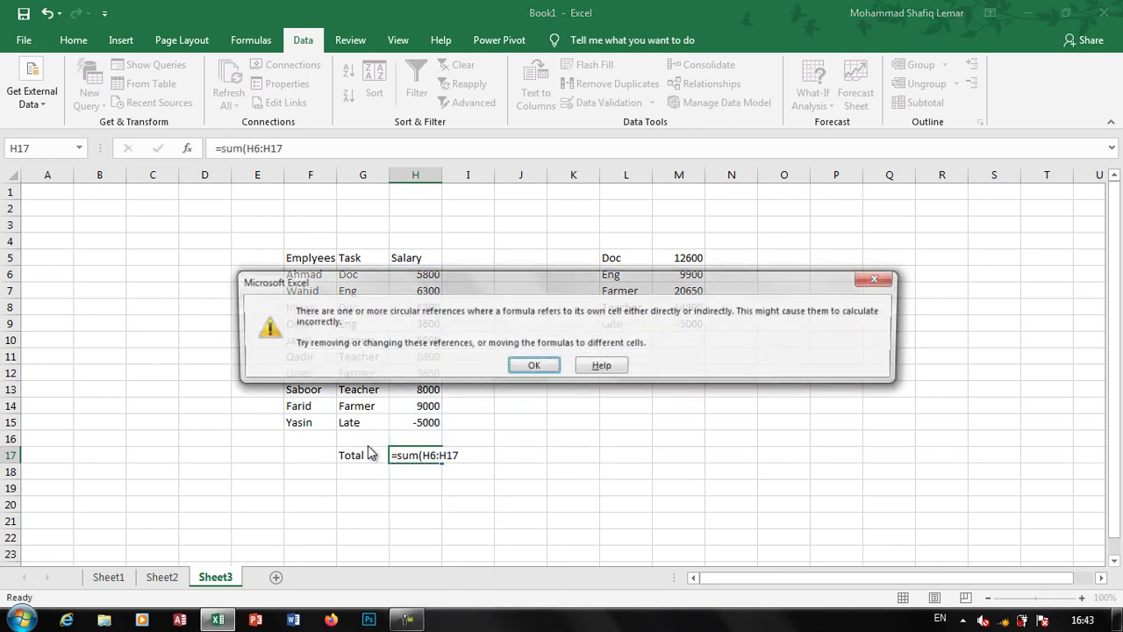
pyautogui.press('Return')
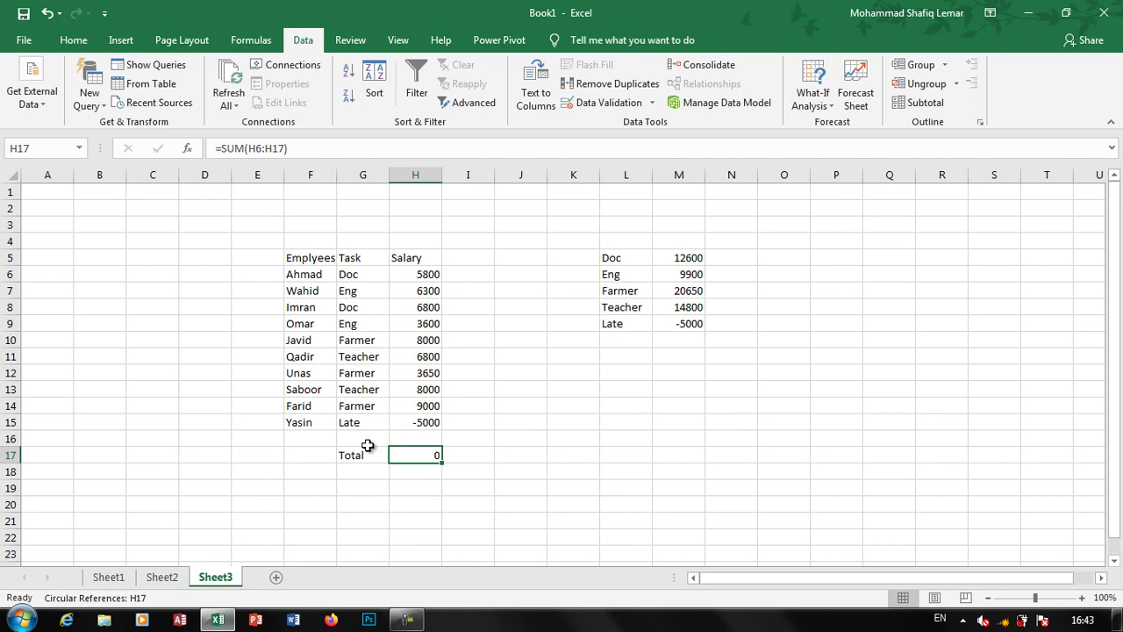
# Enter 550 in H16 and rewrite H17 as =SUM(H6:H16), giving 53500
pyautogui.press('Up')
pyautogui.write('550')
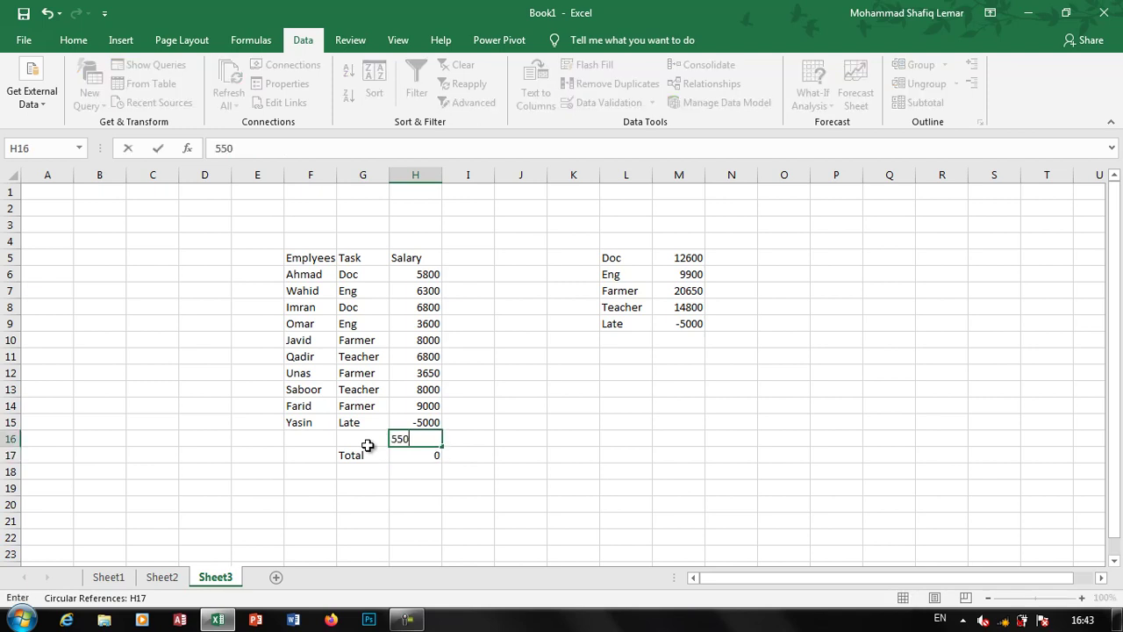
pyautogui.press('Return')
pyautogui.press('Up')
pyautogui.press('Down')
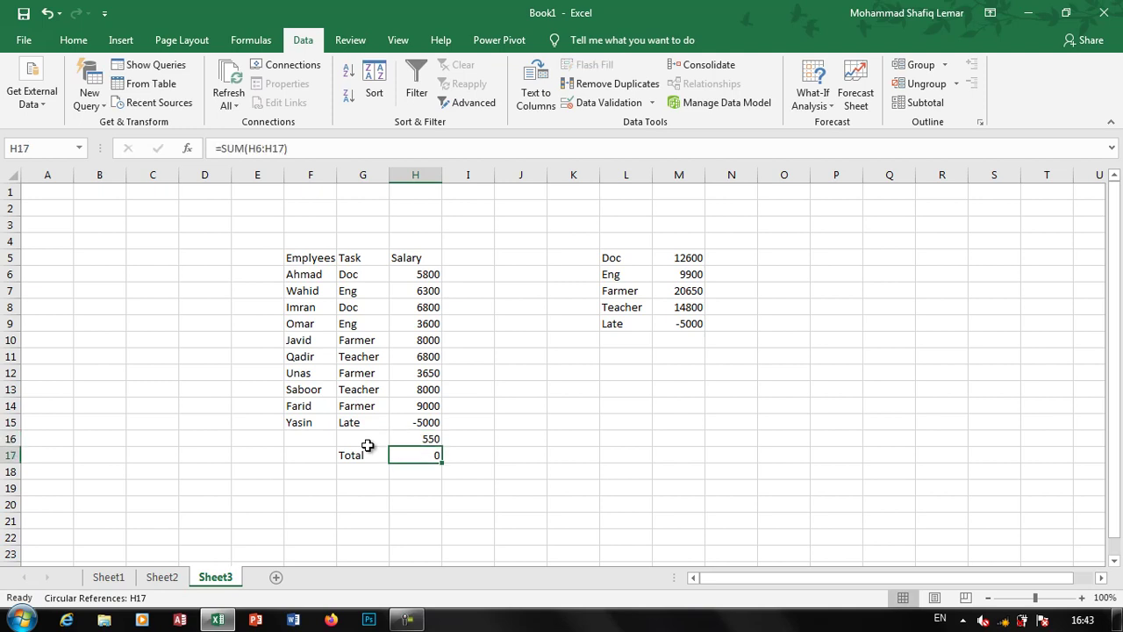
pyautogui.press('BackSpace')
pyautogui.write('=')
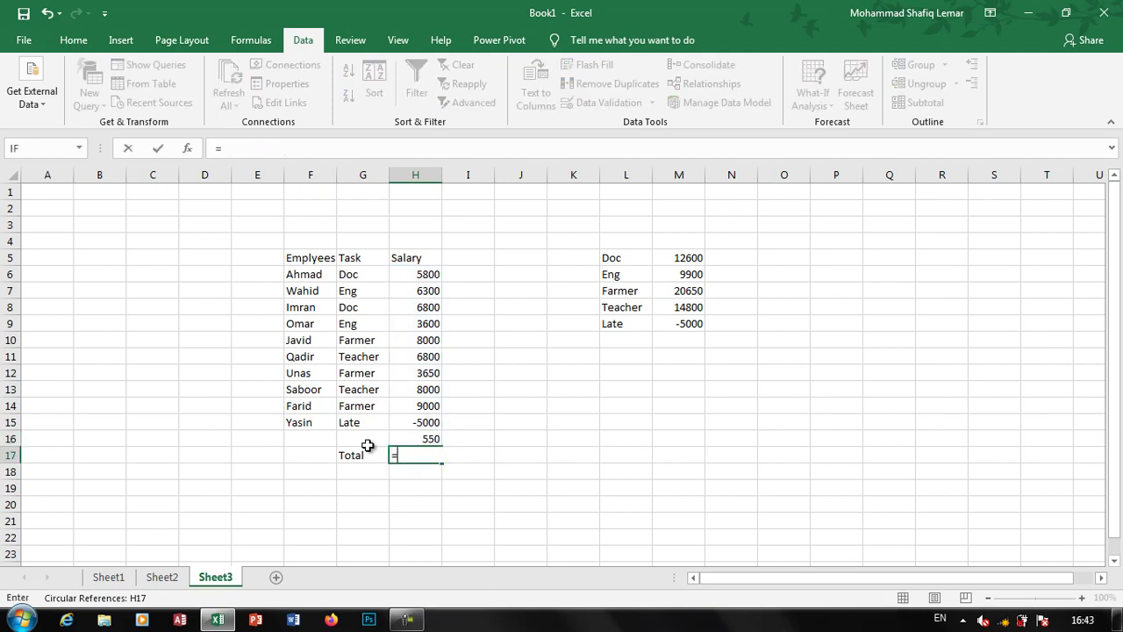
pyautogui.write('sum(')
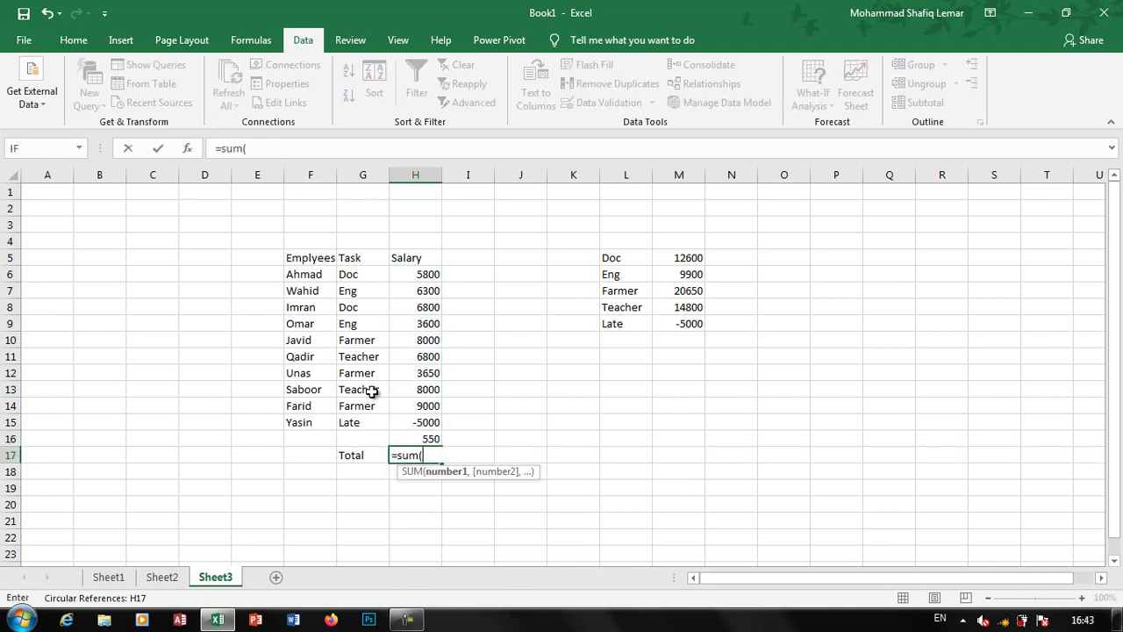
pyautogui.moveTo(409, 274); pyautogui.dragTo(408, 438)
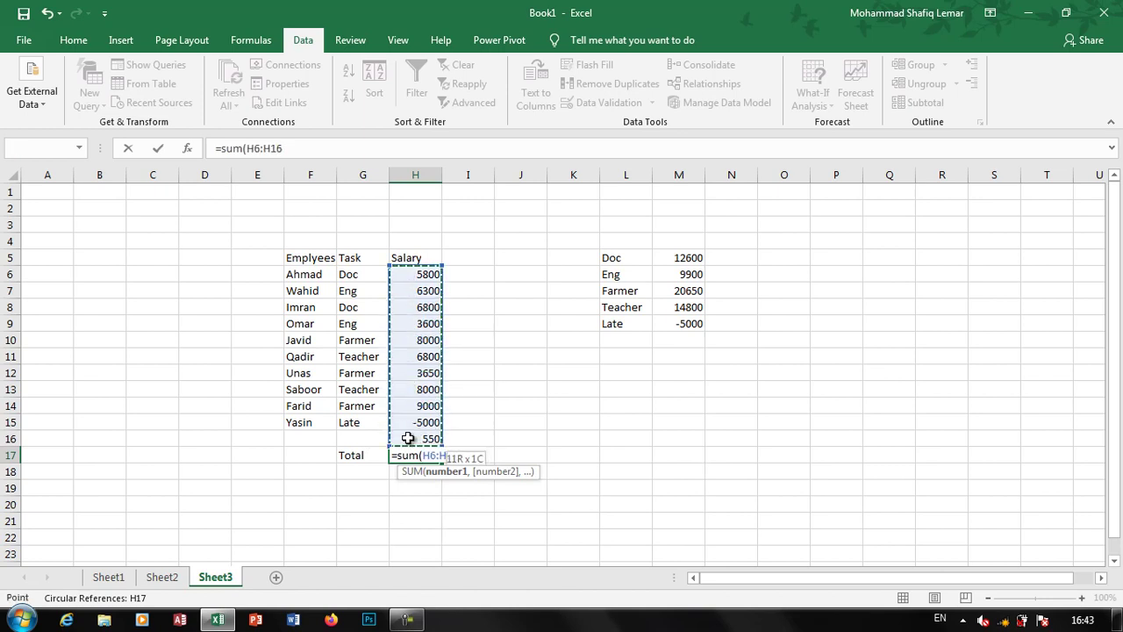
pyautogui.press('Return')
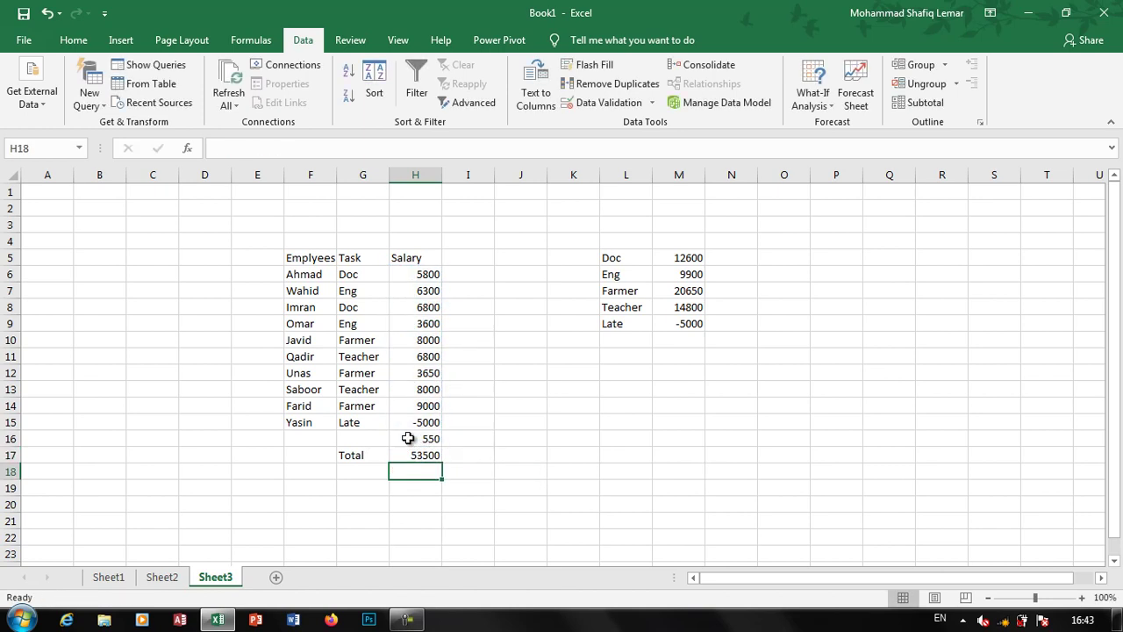
pyautogui.press('Up')
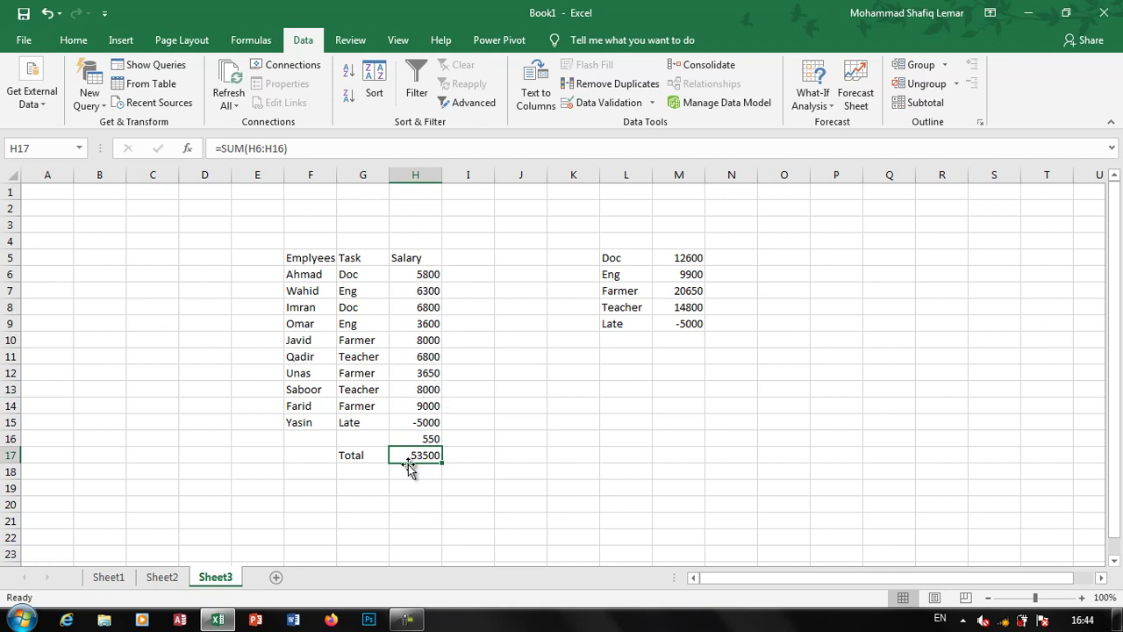
# Change the H10 salary from 8000 to 4500 so the salary Total becomes 50000
pyautogui.click(419, 344)
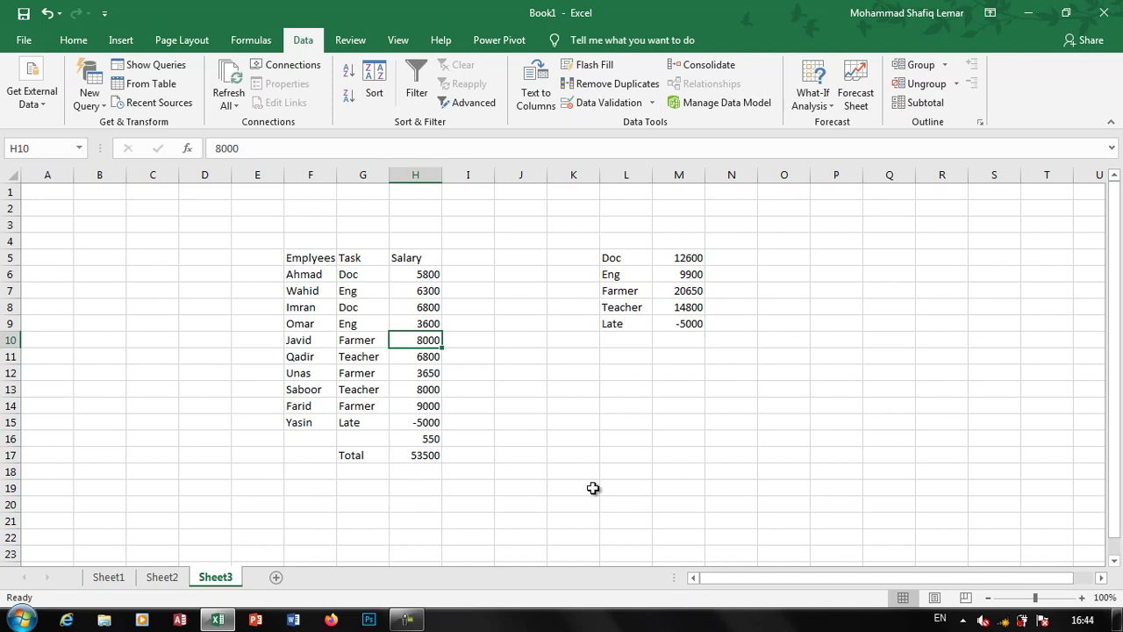
pyautogui.write('4')
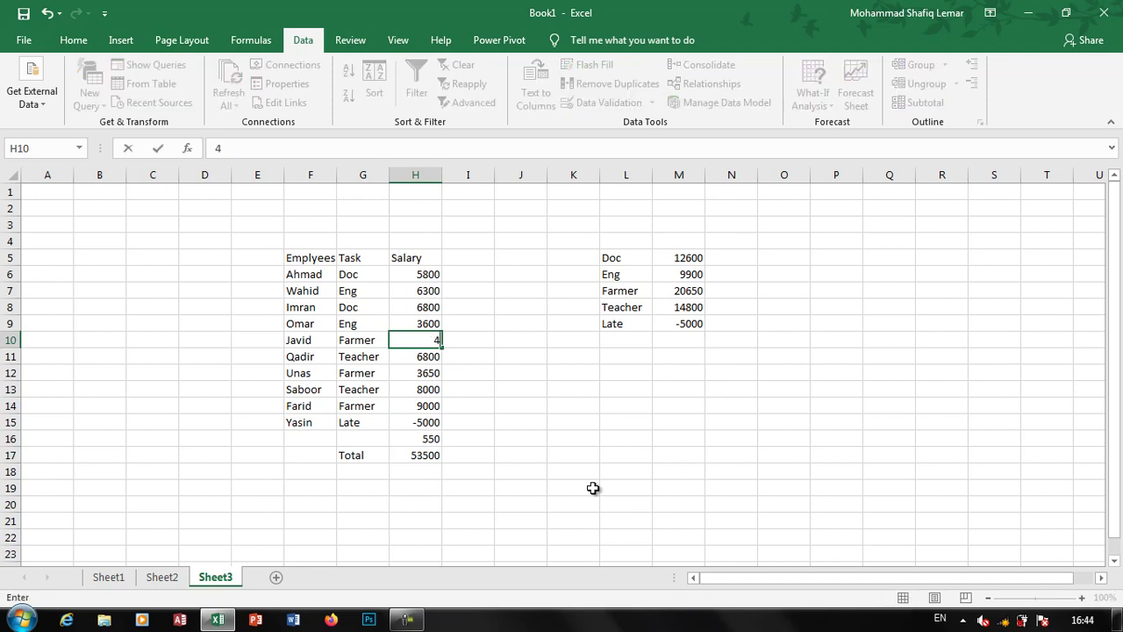
pyautogui.write('7')
pyautogui.press('BackSpace')
pyautogui.write('500')
pyautogui.press('Return')
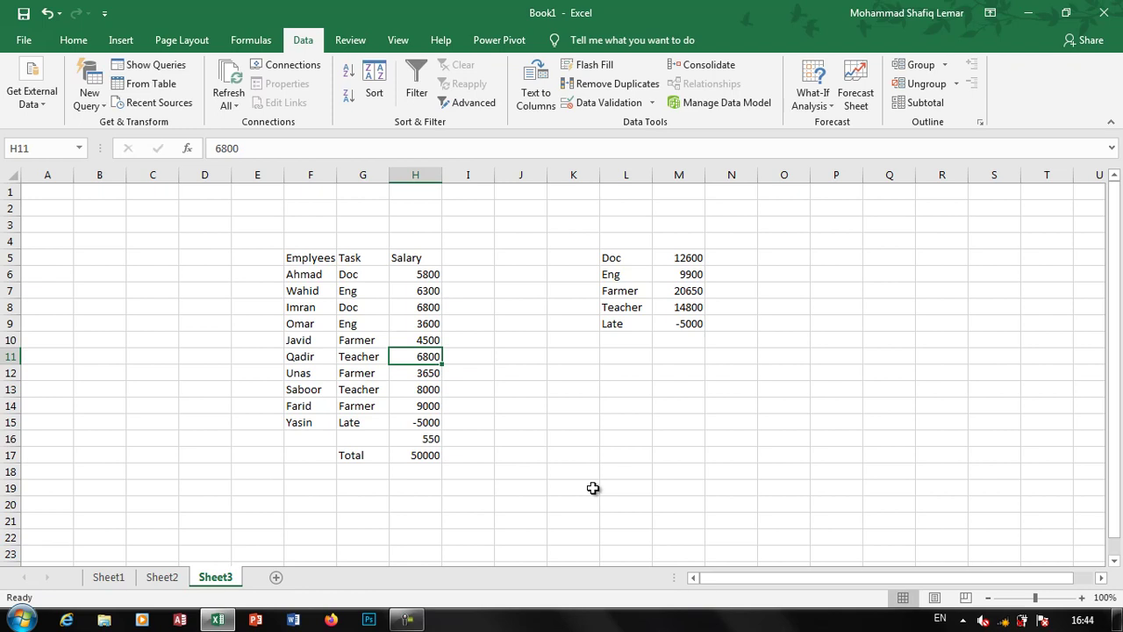
pyautogui.click(627, 421)
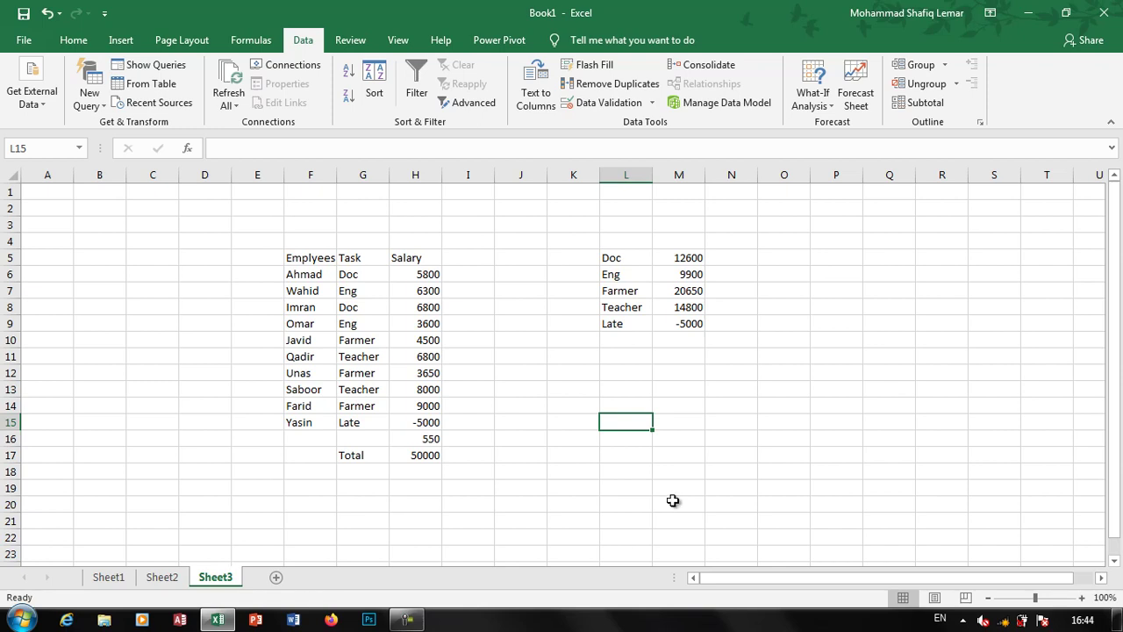
# Enter the headers Emp, PerDay, Days and Total across L15:O15
pyautogui.write('Em')
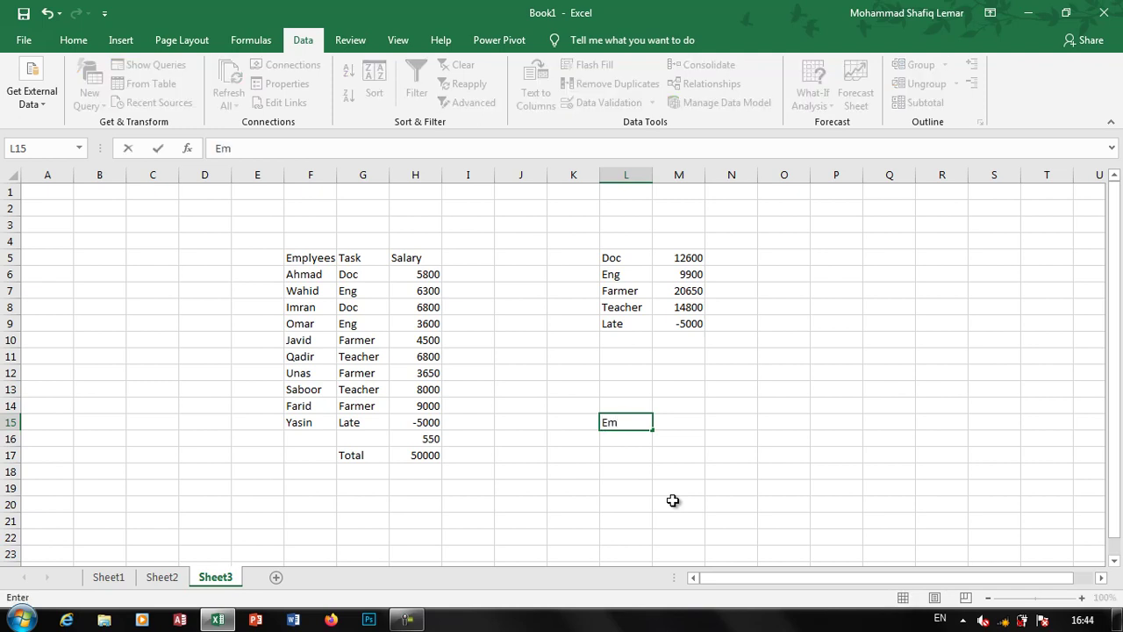
pyautogui.write('p')
pyautogui.press('Tab')
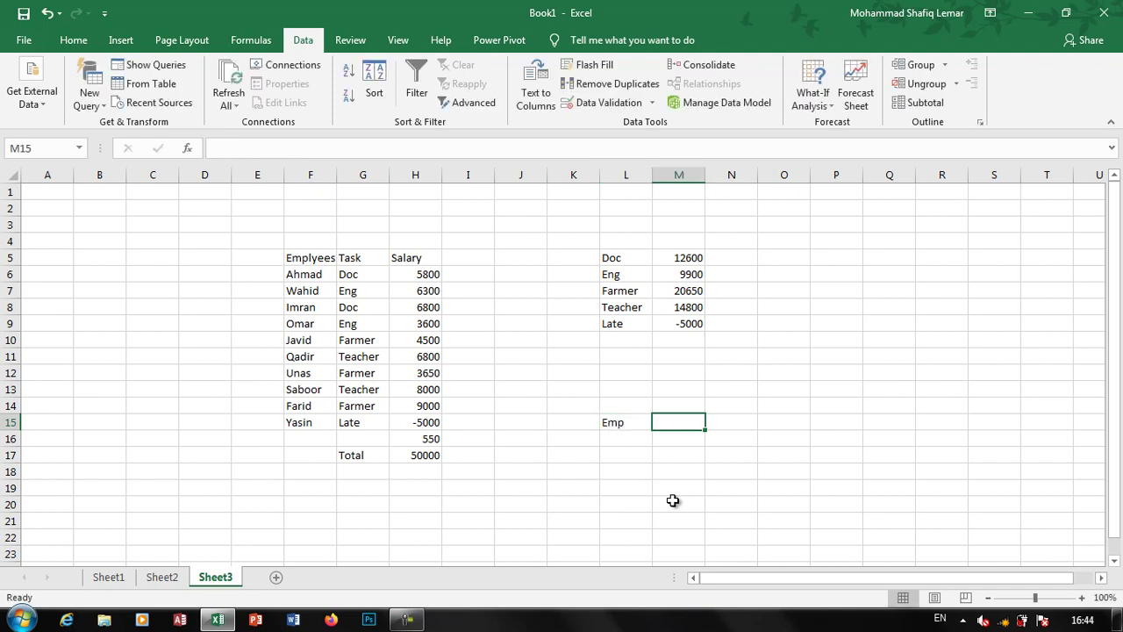
pyautogui.write('Day')
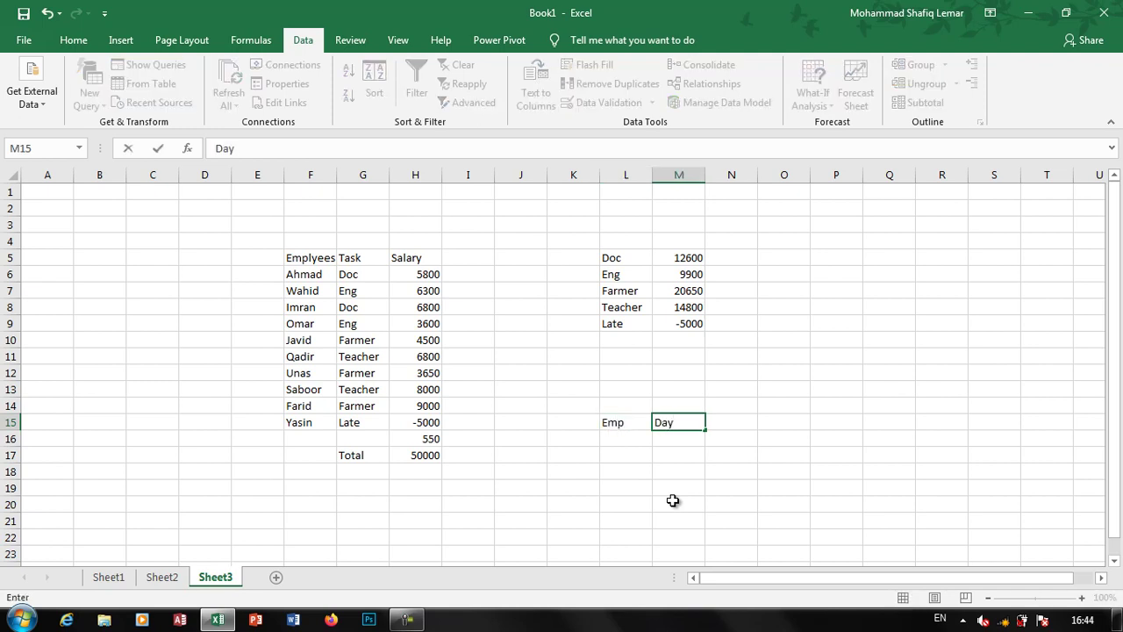
pyautogui.press('Tab')
pyautogui.press('Left')
pyautogui.write('Per')
pyautogui.write('Day')
pyautogui.press('Tab')
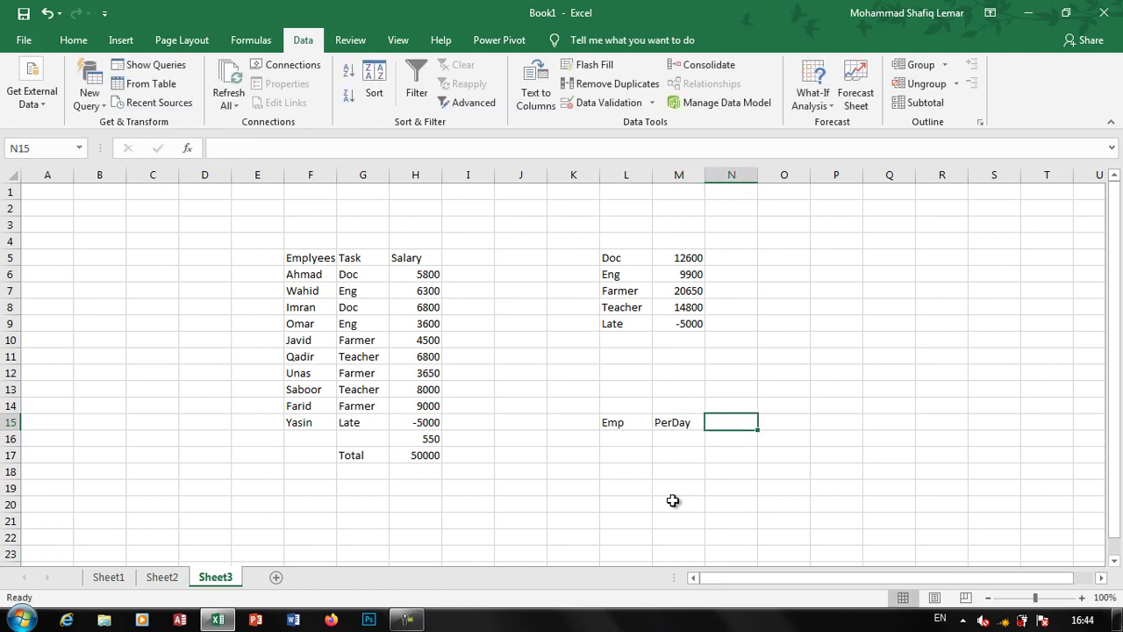
pyautogui.write('Days')
pyautogui.press('Tab')
pyautogui.write('To')
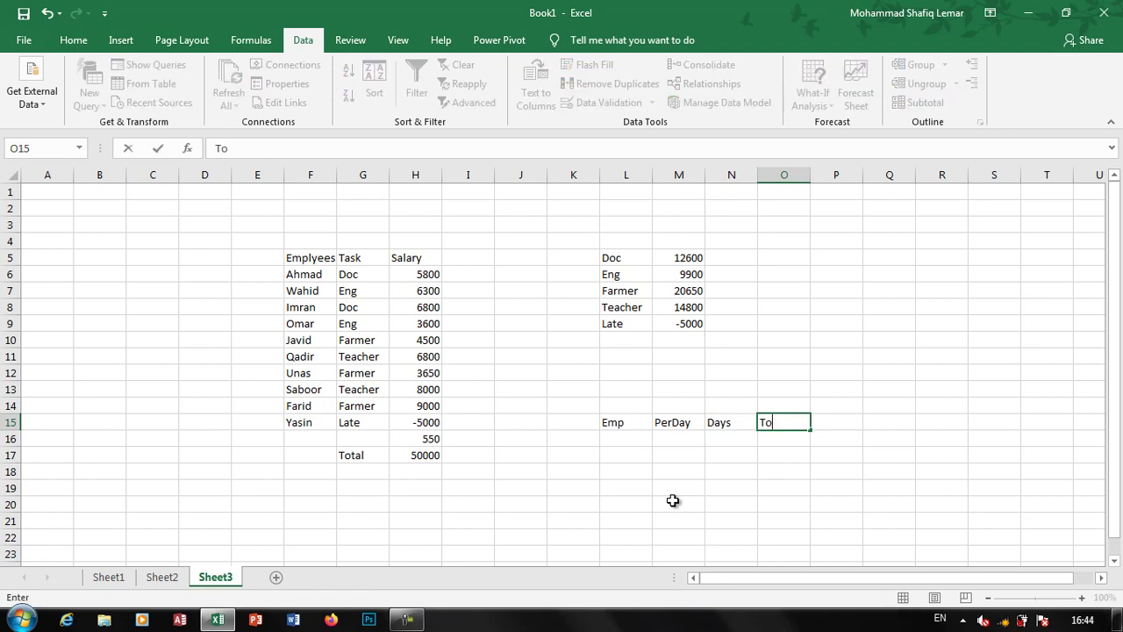
pyautogui.write('tal')
pyautogui.press('Return')
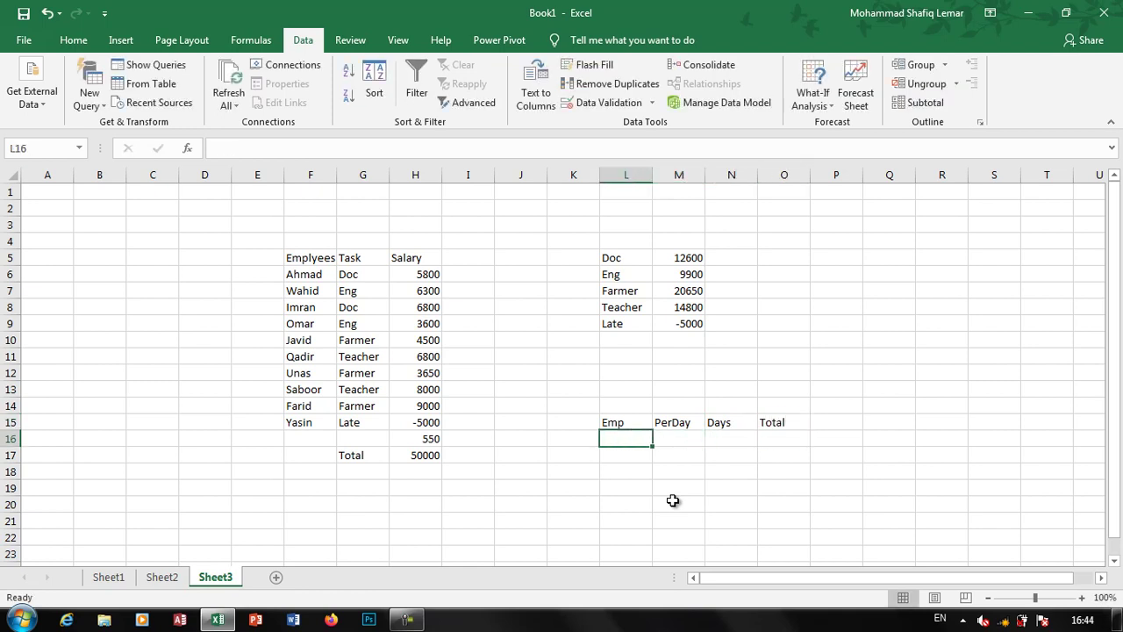
# Enter the first employee's name, a 420 per-day rate and 39 days in L16:N16
pyautogui.write('Ahmad')
pyautogui.press('Tab')
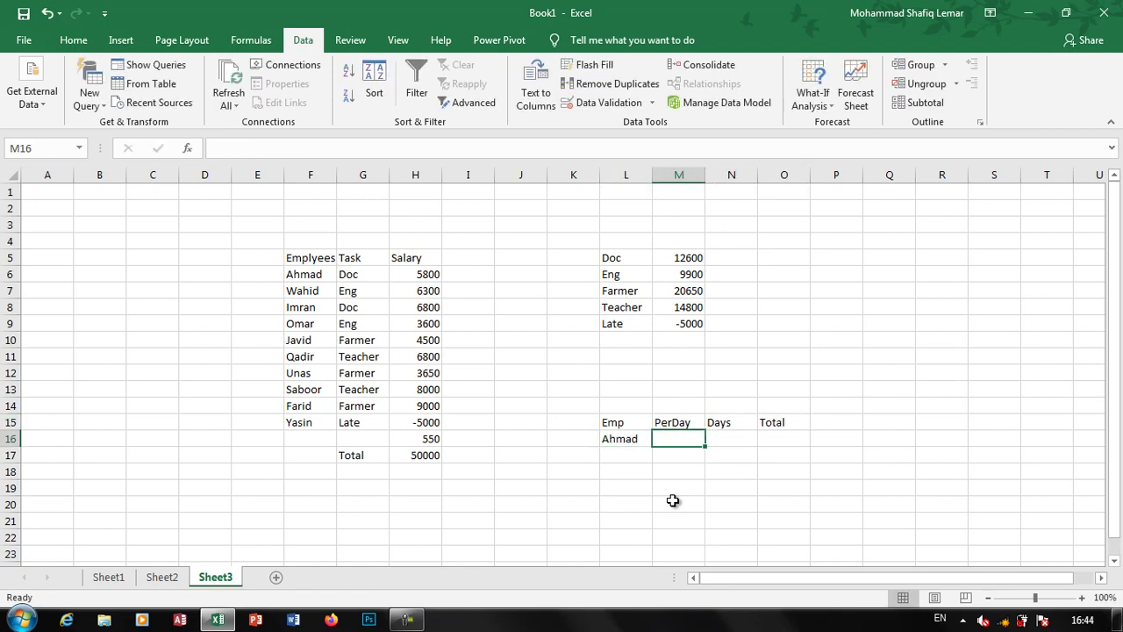
pyautogui.write('42')
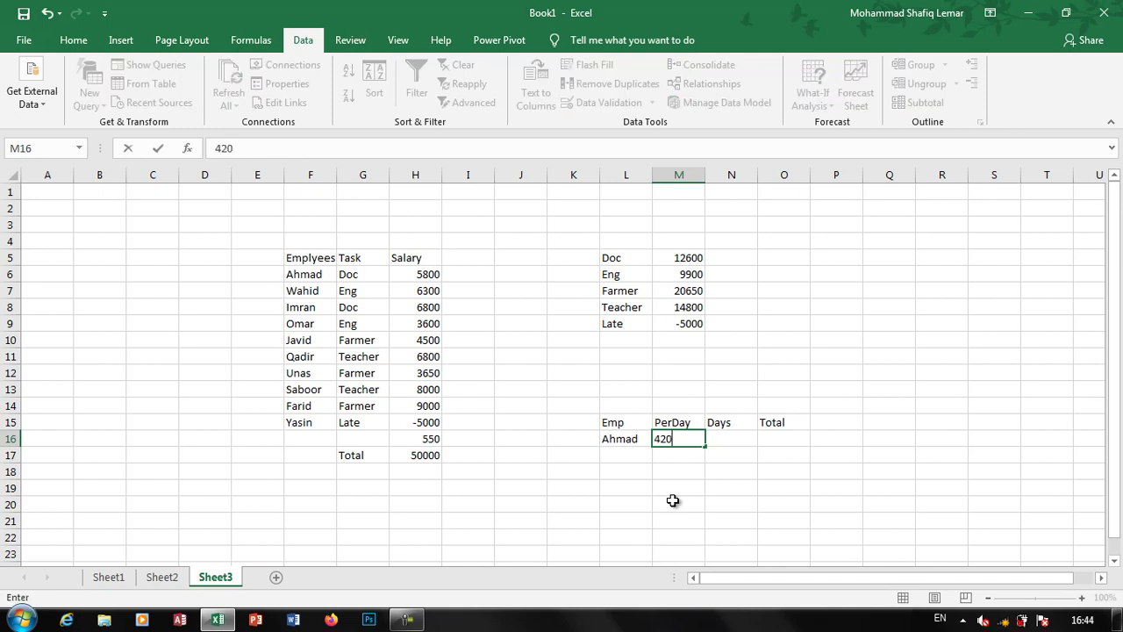
pyautogui.write('0')
pyautogui.press('Tab')
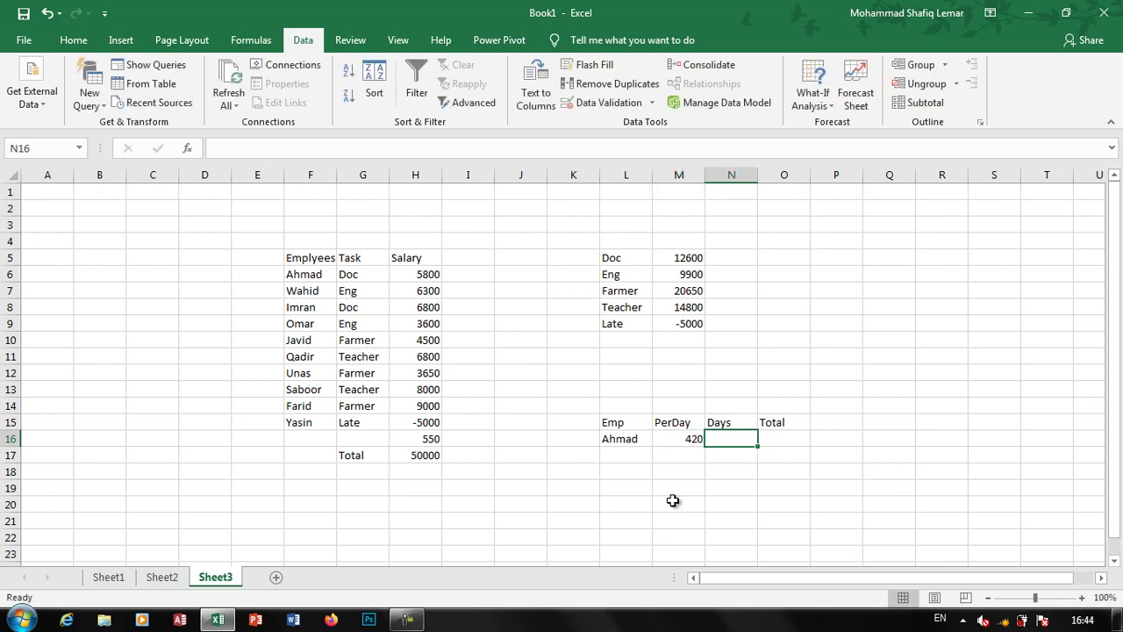
pyautogui.write('39')
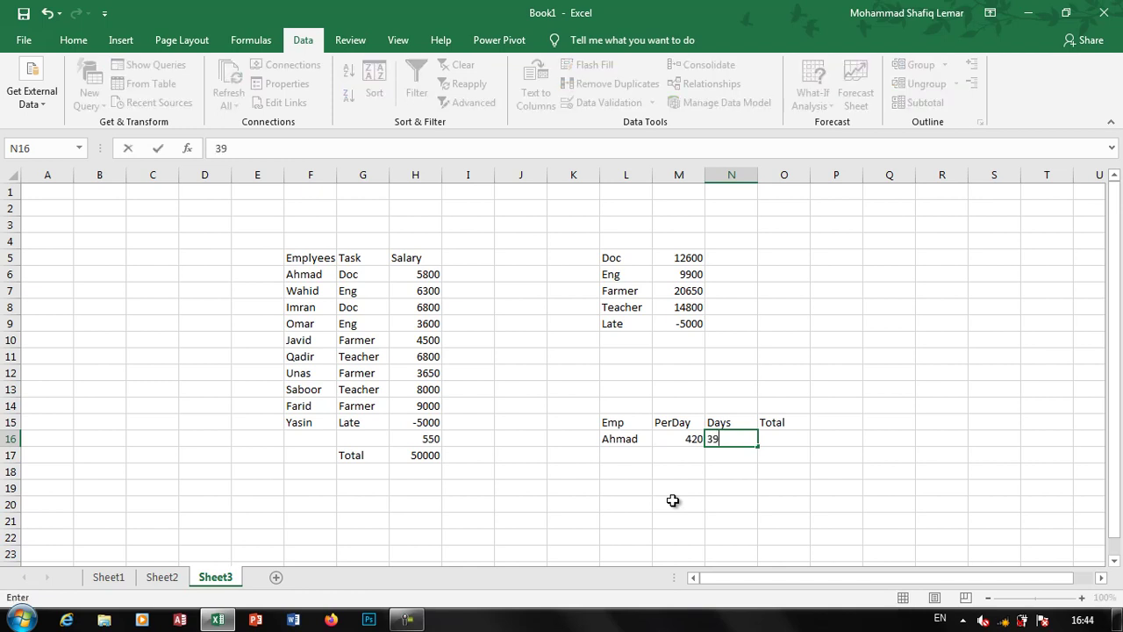
pyautogui.press('Tab')
# Put =N16*M16 in O16 so the Total shows 16380, then review the row
pyautogui.write('=')
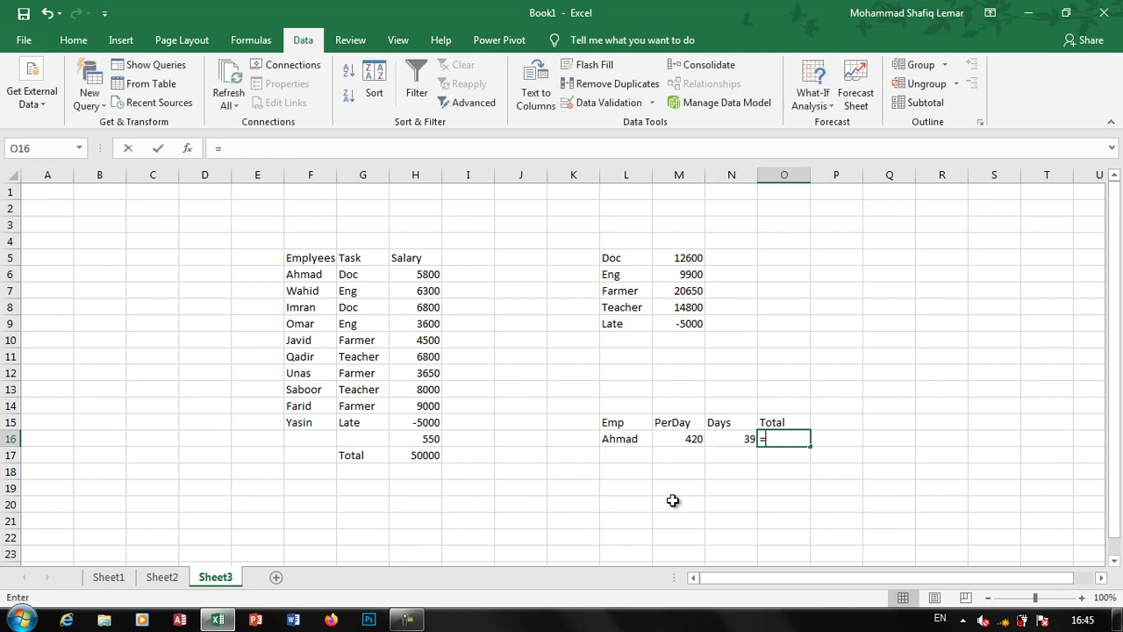
pyautogui.press('Left')
pyautogui.write('*')
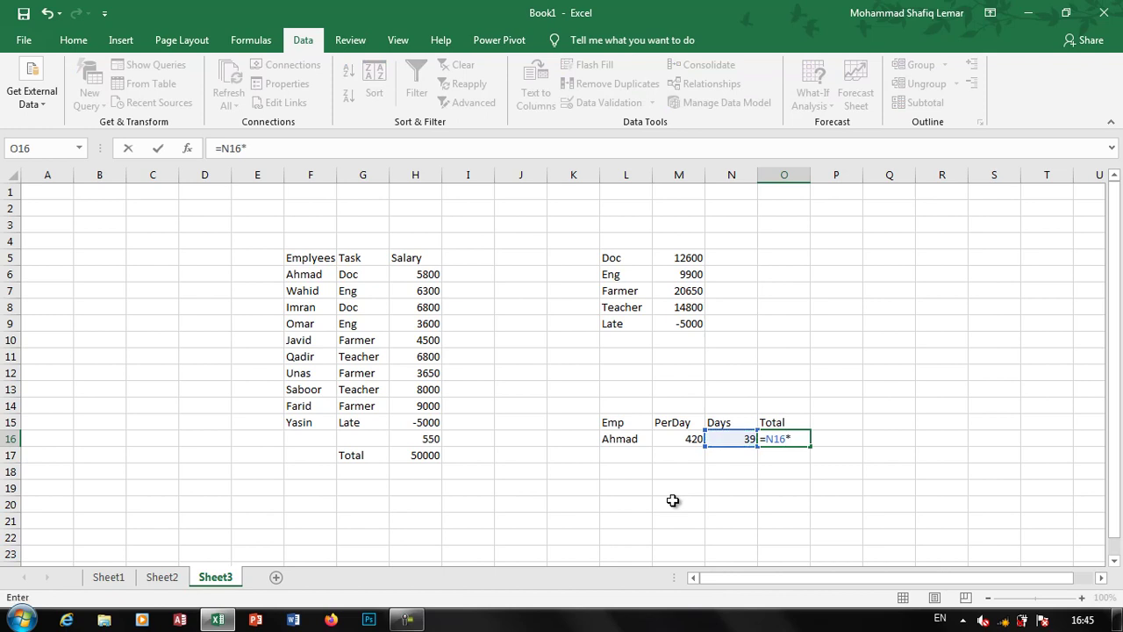
pyautogui.press('Left')
pyautogui.press('Left')
pyautogui.press('Return')
pyautogui.press('Up')
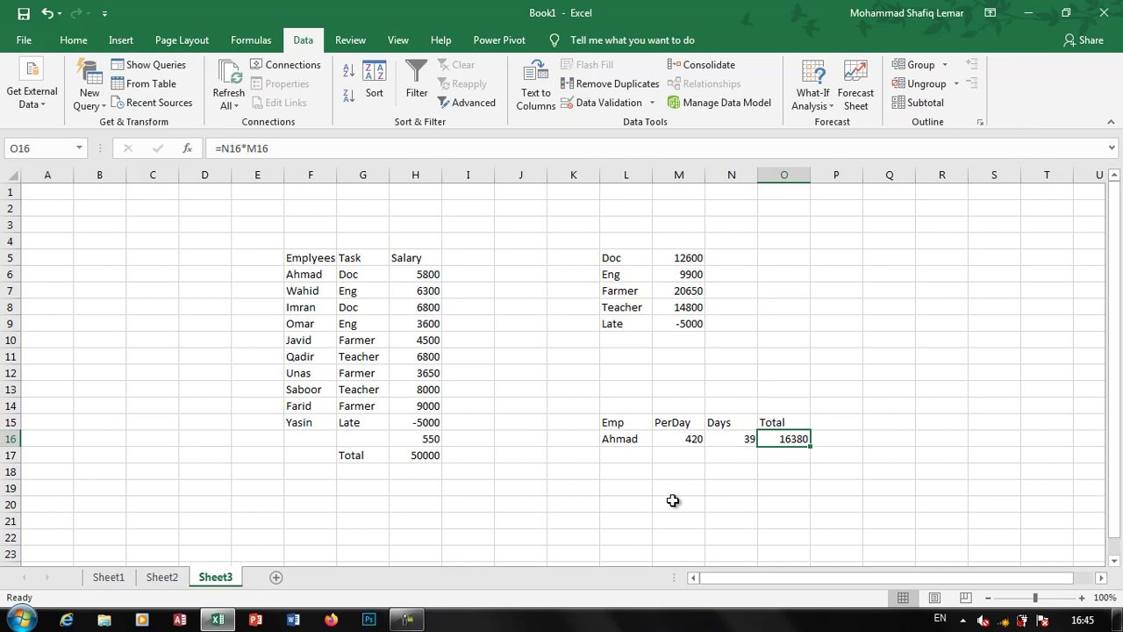
pyautogui.press('Left')
pyautogui.press('Right')
pyautogui.press('Left')
pyautogui.press('Left')
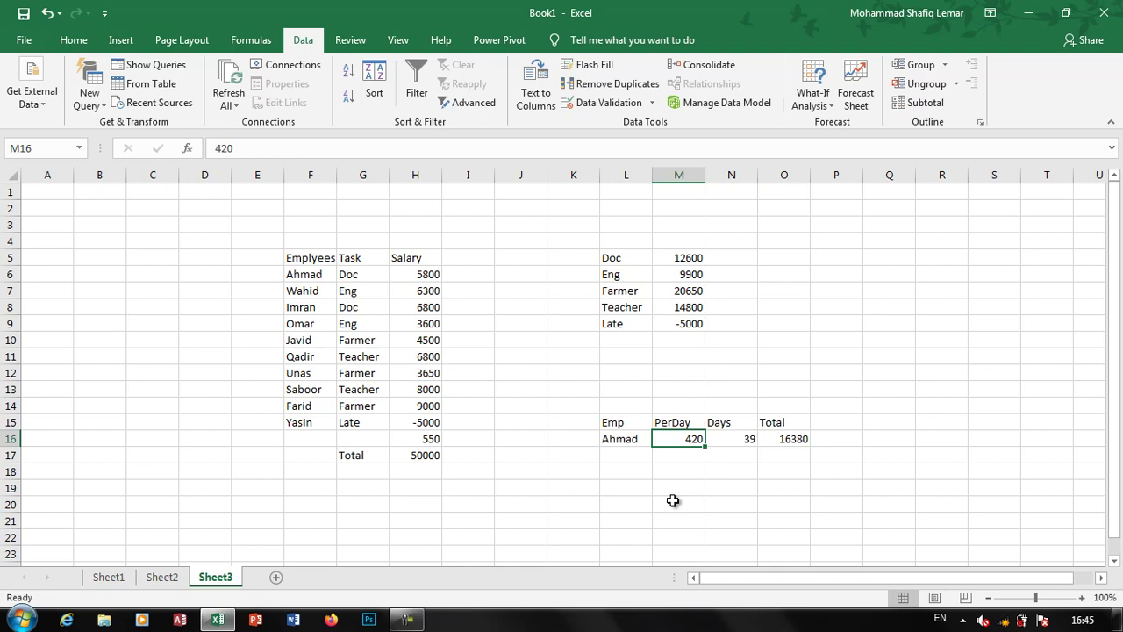
# Test a PerDay of 400 in M16 (Total 15600), then restore 420
pyautogui.write('400')
pyautogui.press('Return')
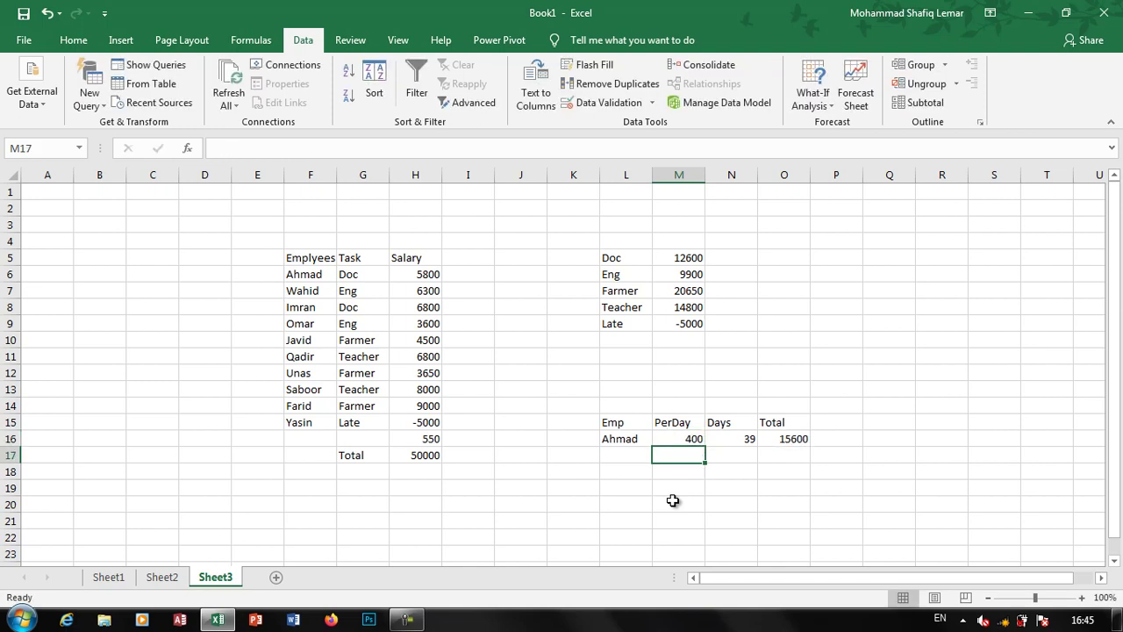
pyautogui.press('Up')
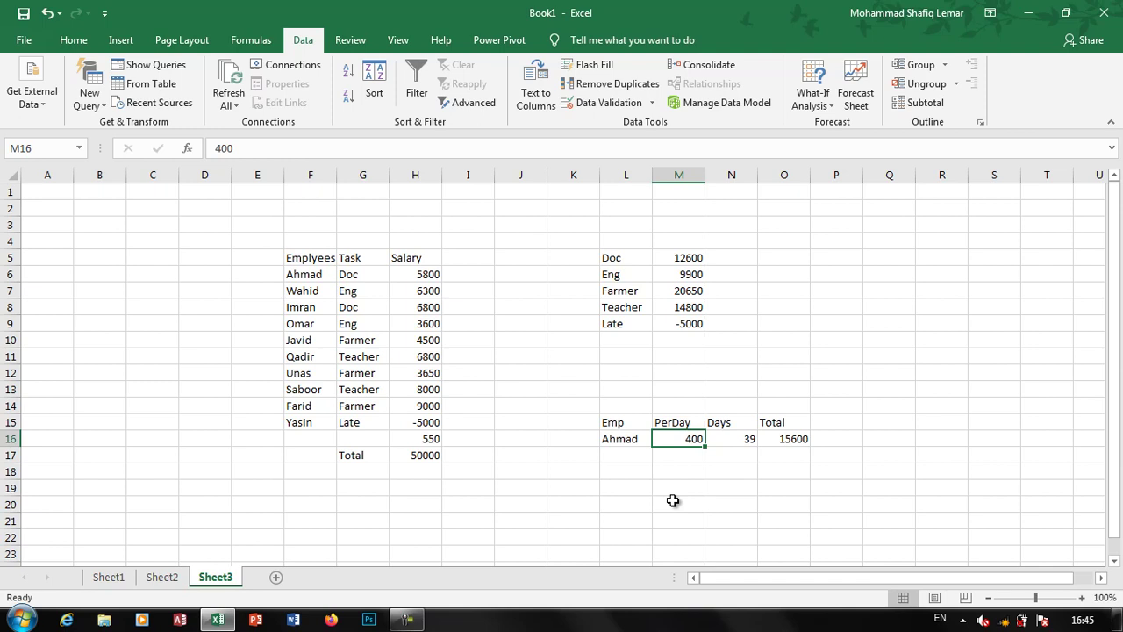
pyautogui.write('420')
pyautogui.press('Return')
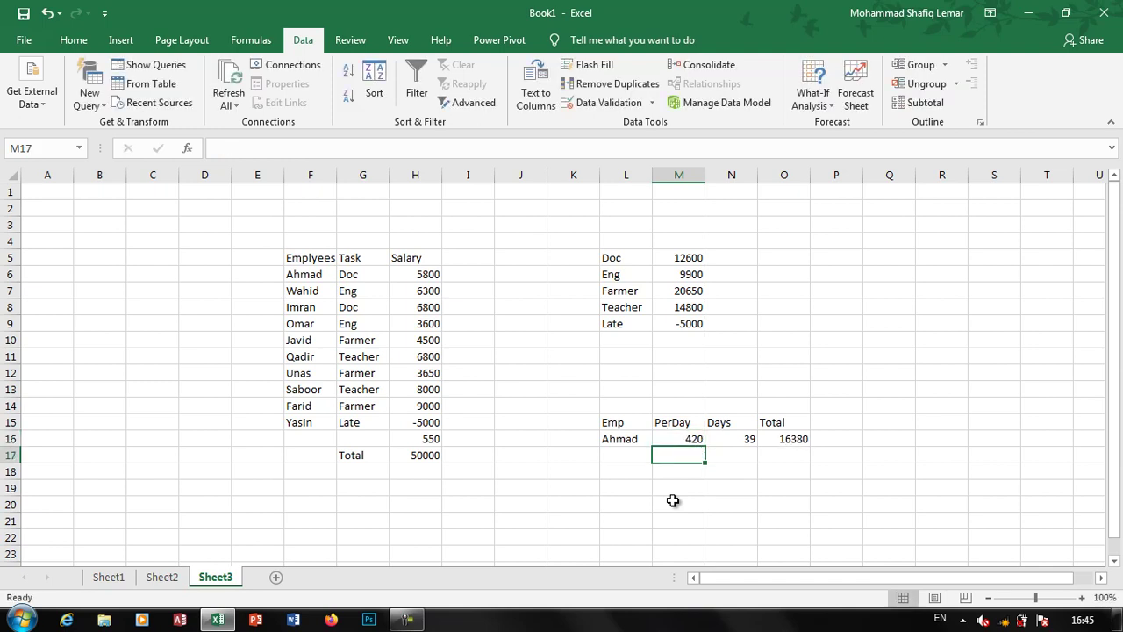
pyautogui.click(689, 438)
pyautogui.click(814, 95)
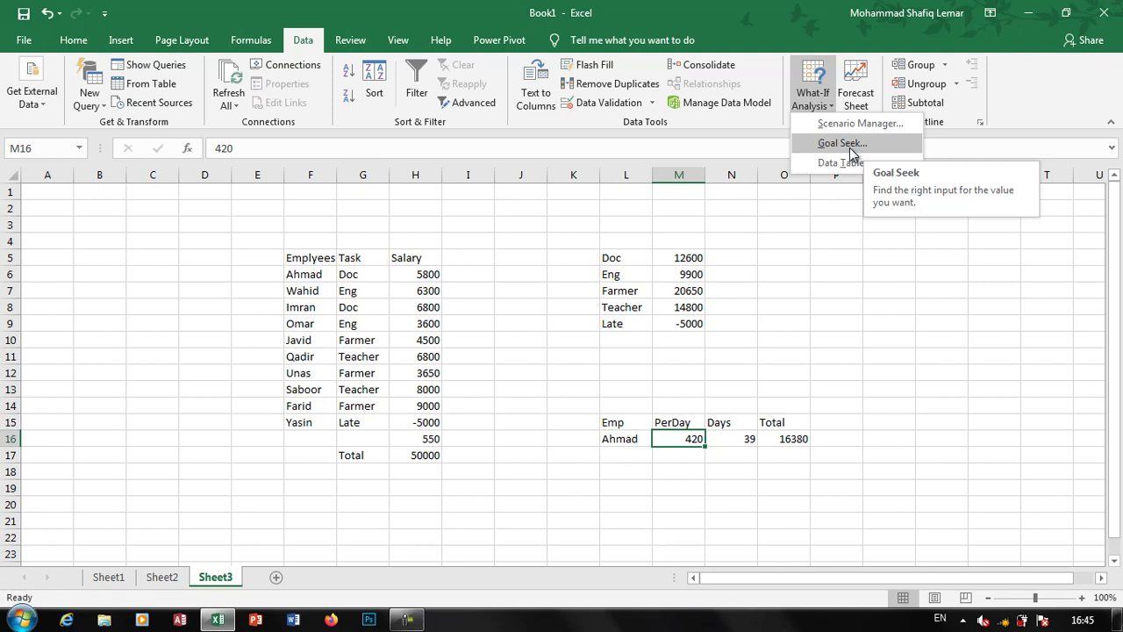
# Goal Seek O16 to 16000 by mistakenly varying M17, then undo the wrong result
pyautogui.click(850, 147)
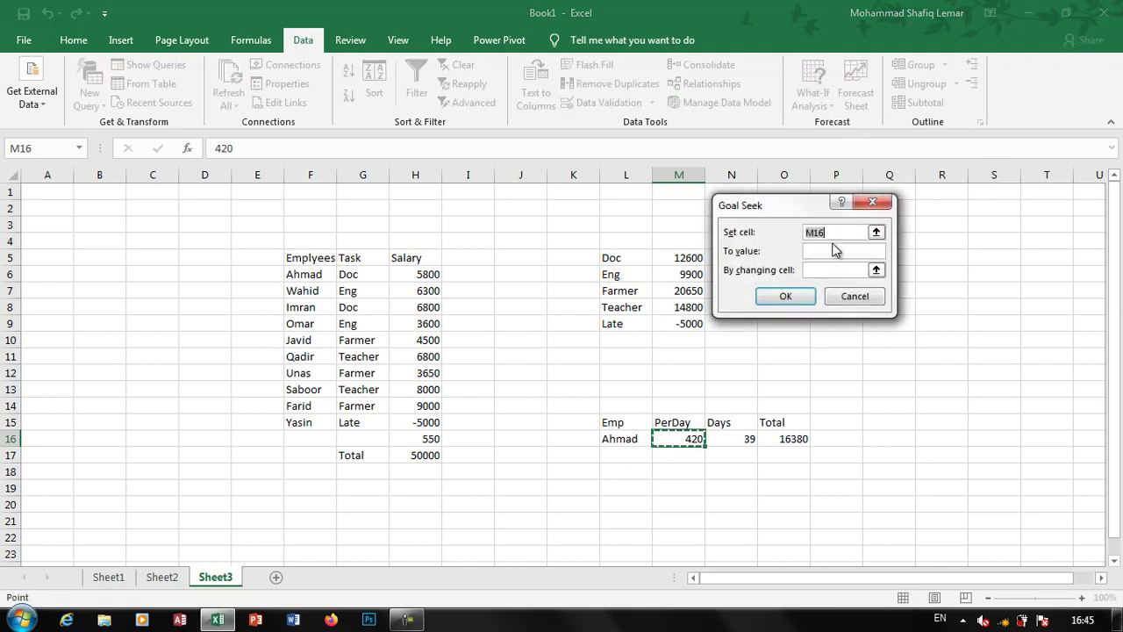
pyautogui.click(789, 439)
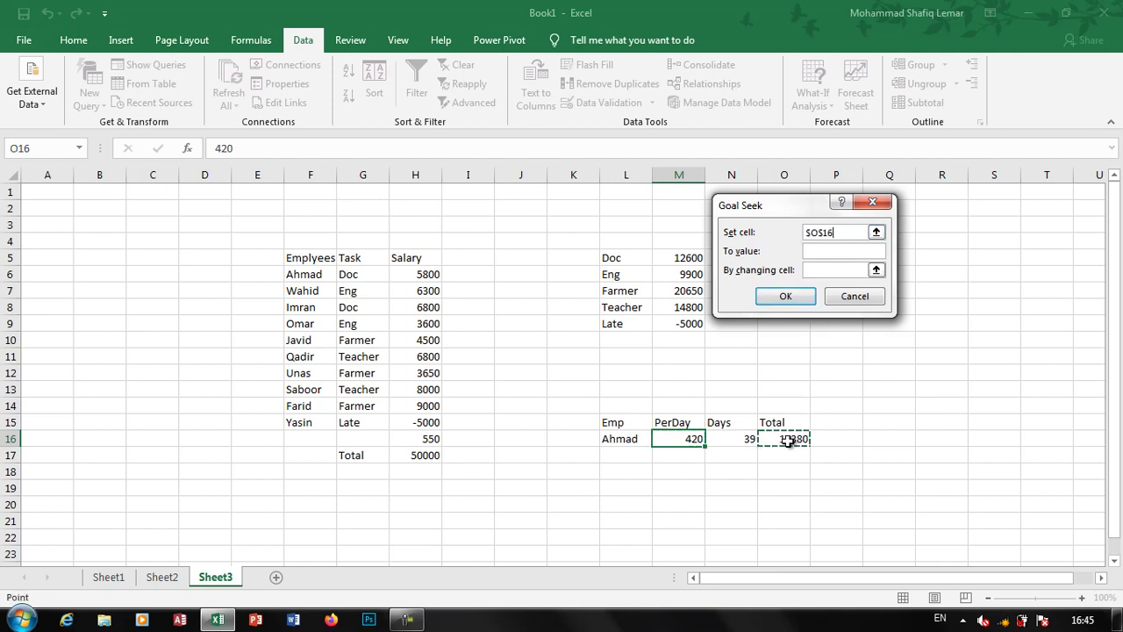
pyautogui.click(836, 252)
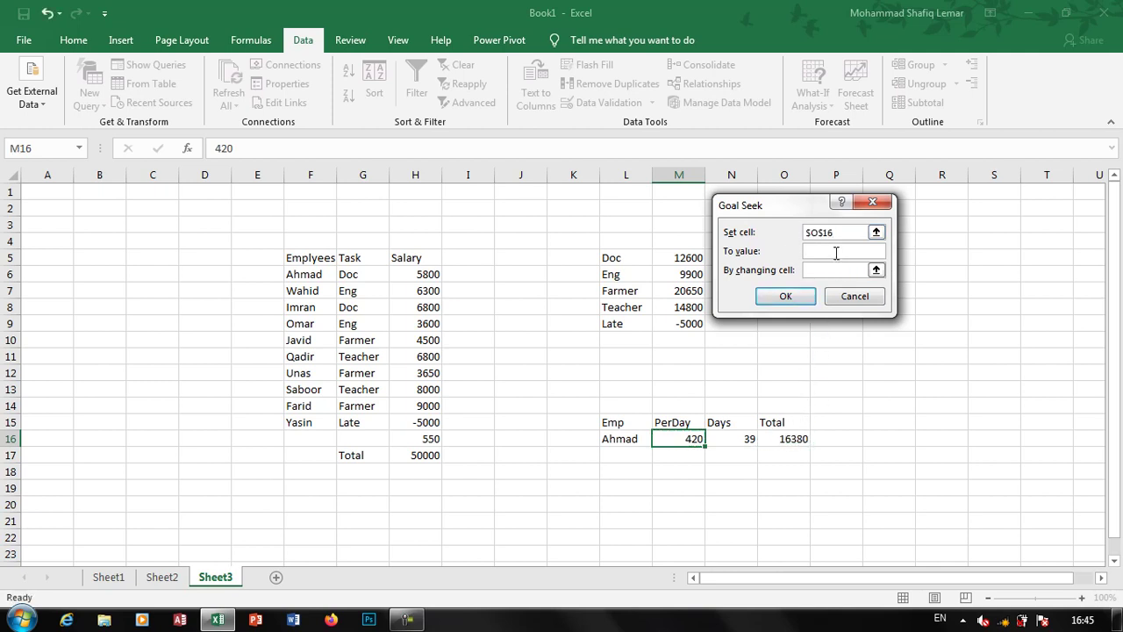
pyautogui.write('16000')
pyautogui.click(825, 270)
pyautogui.click(684, 453)
pyautogui.click(787, 297)
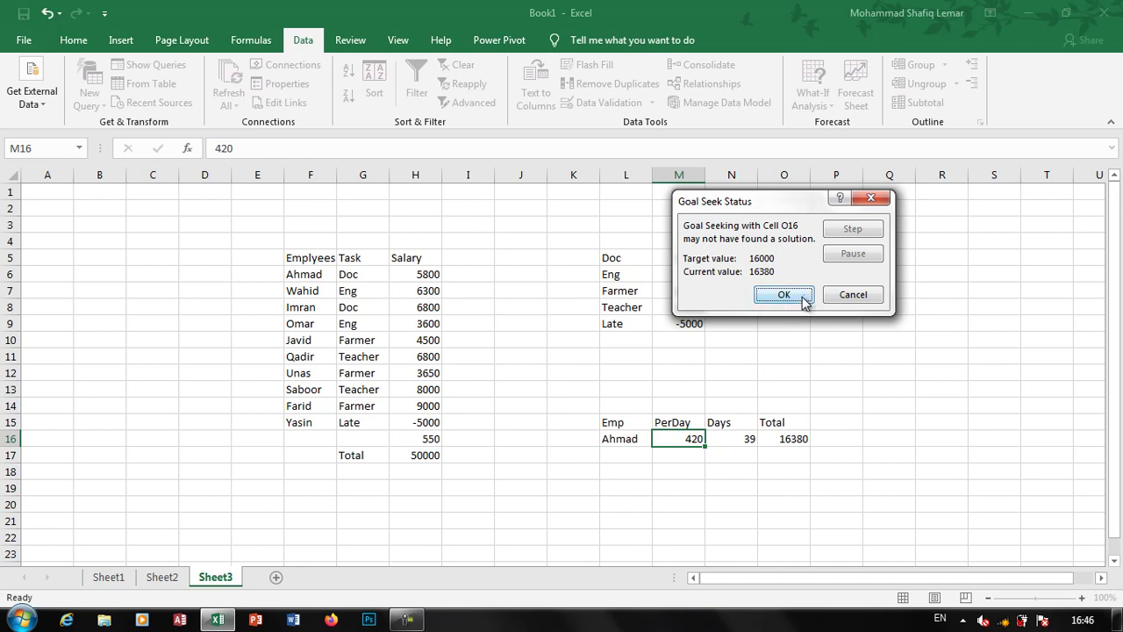
pyautogui.click(804, 301)
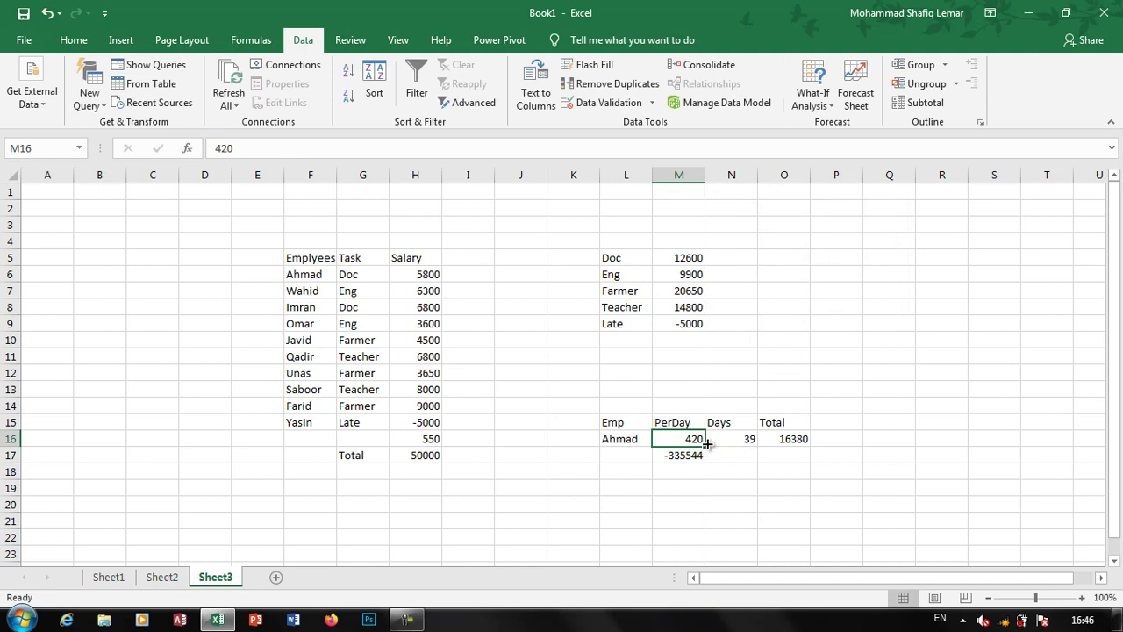
pyautogui.hotkey('ctrl', 'z')
# Goal Seek O16 to 16000 by changing M16, setting PerDay to 410.2564
pyautogui.click(809, 103)
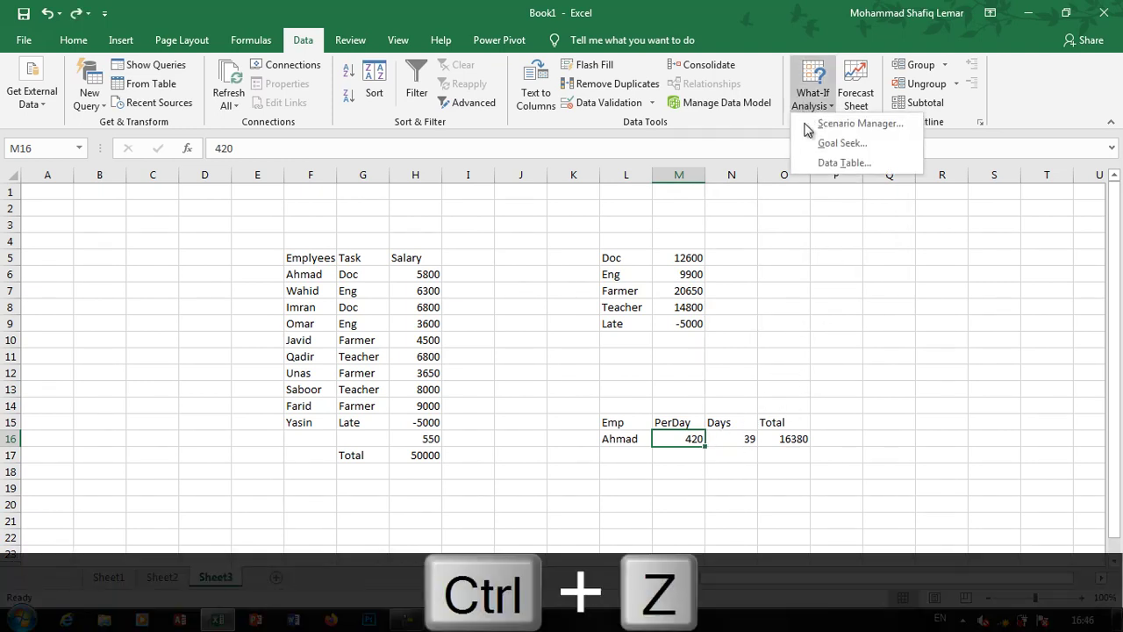
pyautogui.click(840, 143)
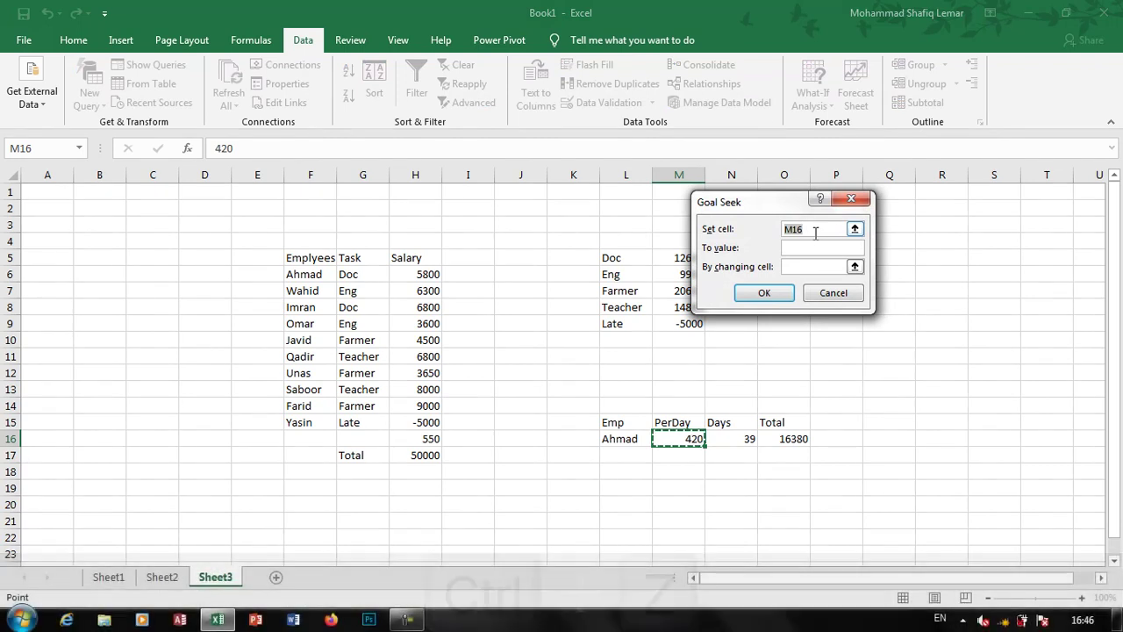
pyautogui.click(786, 439)
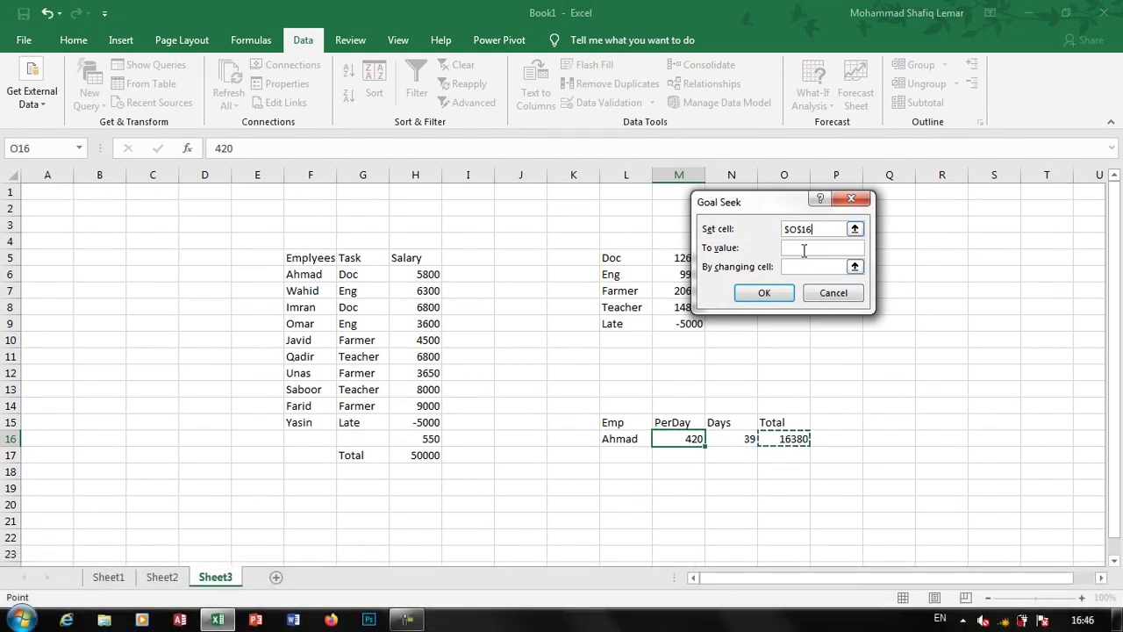
pyautogui.click(802, 247)
pyautogui.write('16000')
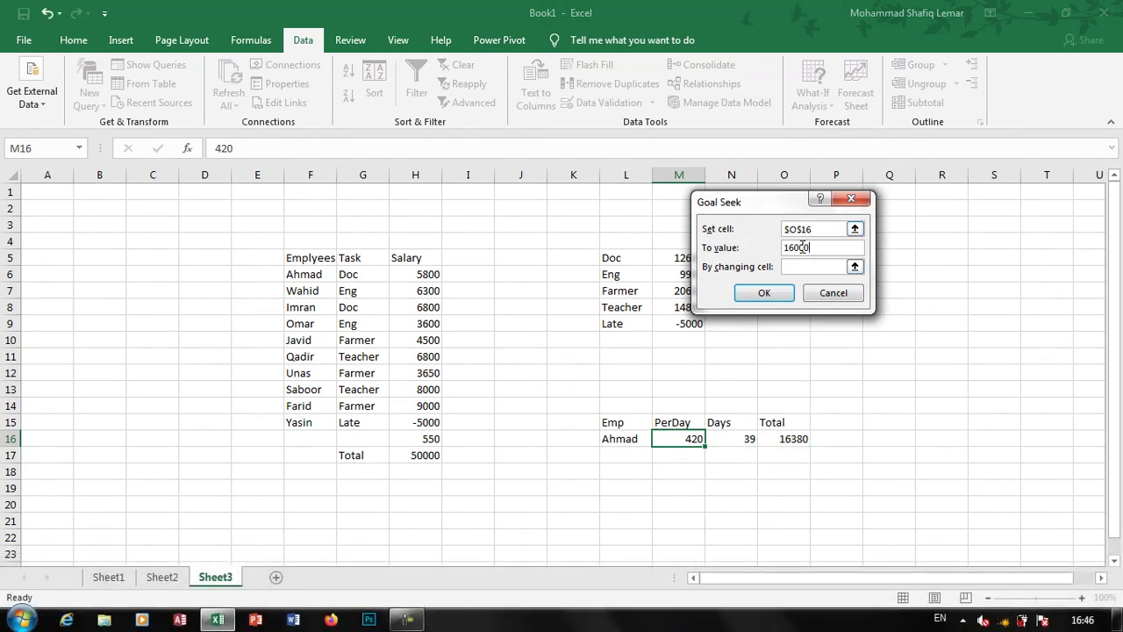
pyautogui.click(805, 266)
pyautogui.click(682, 436)
pyautogui.click(768, 303)
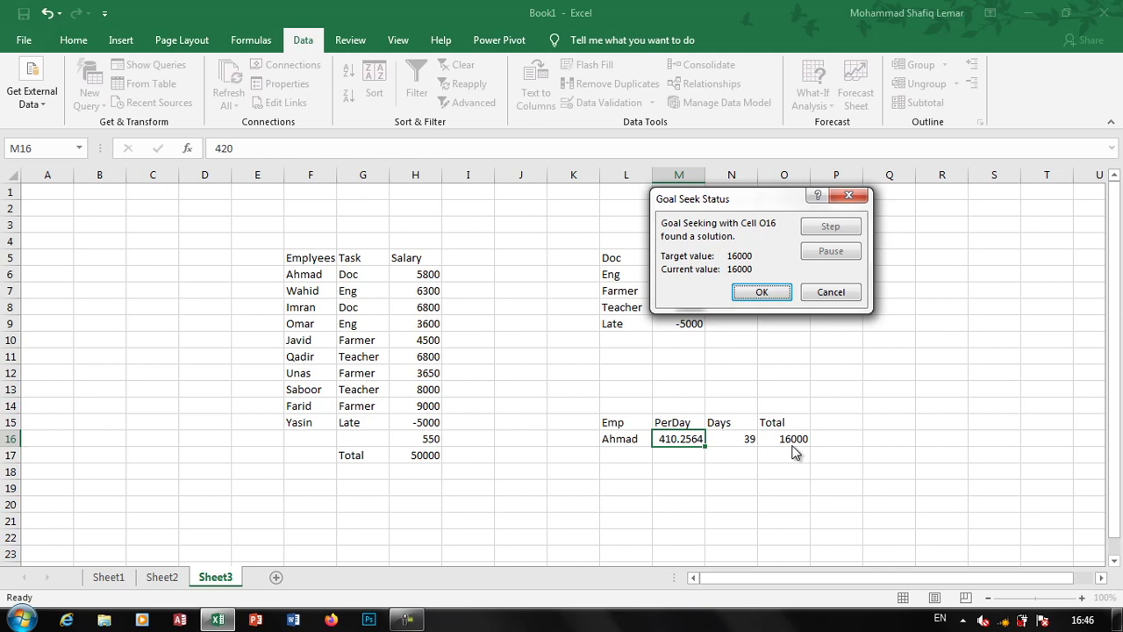
pyautogui.click(762, 292)
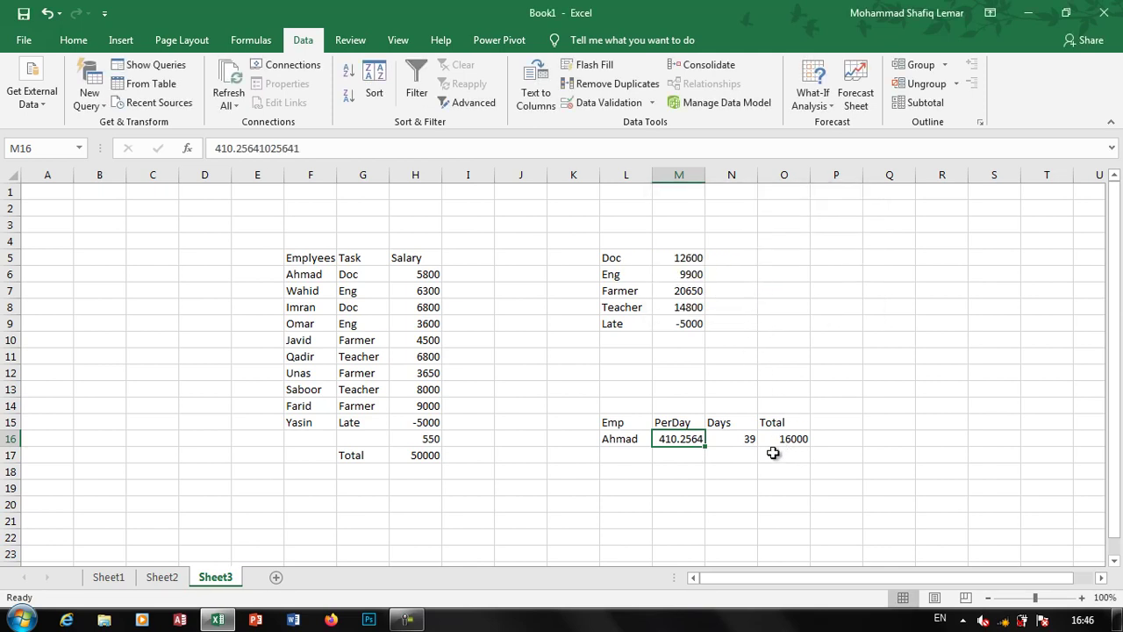
# Enter the headers Emp, Peday, Days and Total in L18:O18
pyautogui.click(619, 475)
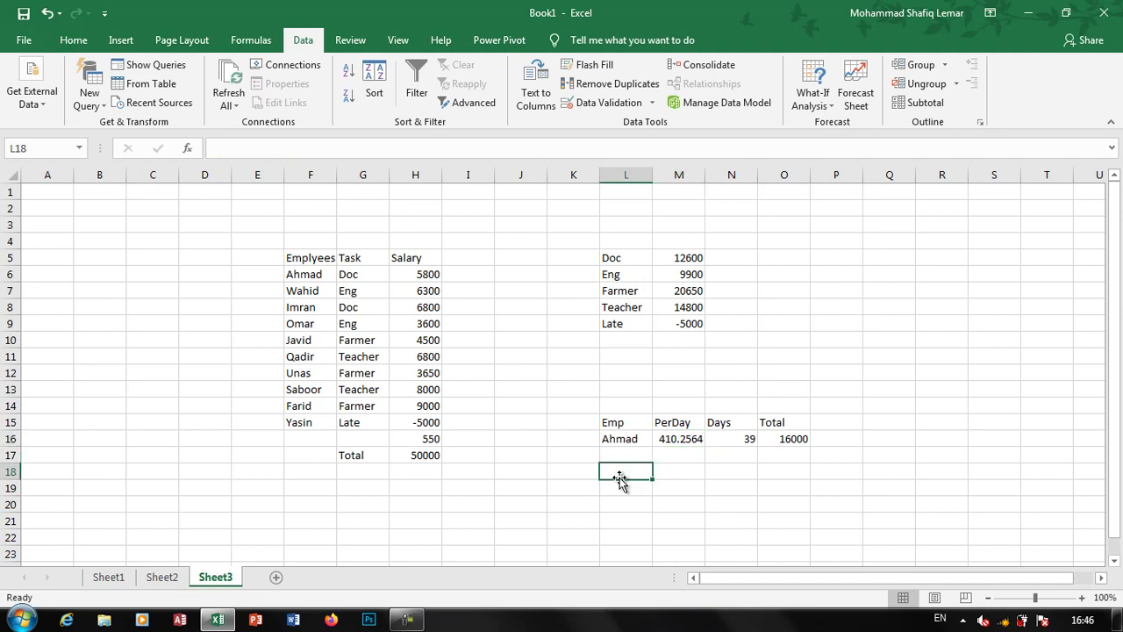
pyautogui.write('Emp')
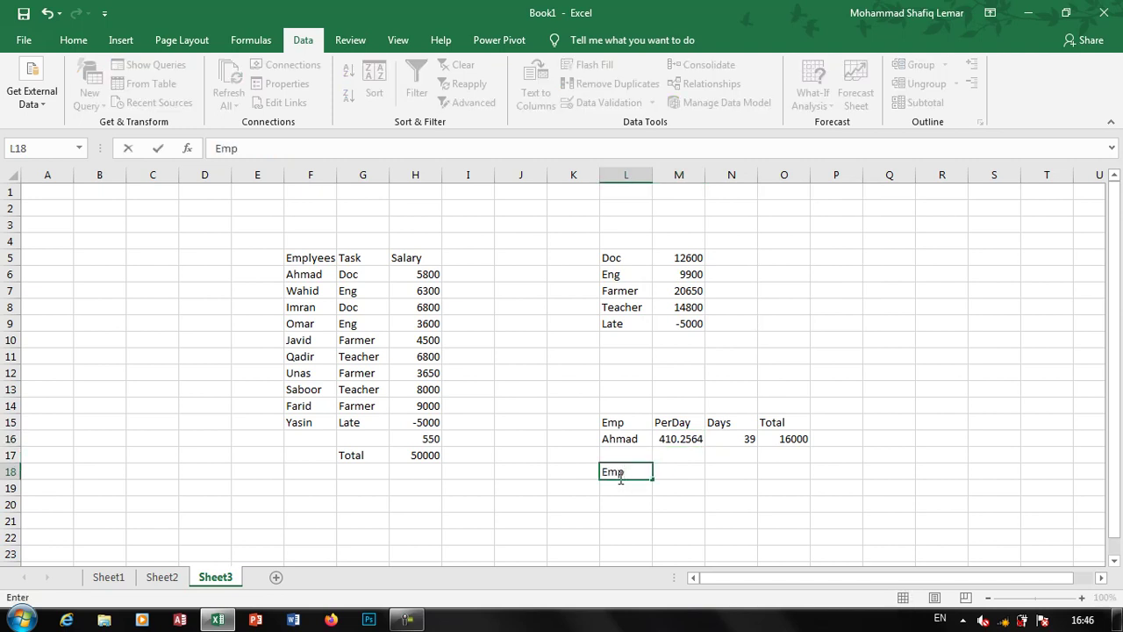
pyautogui.press('Tab')
pyautogui.write('Ped')
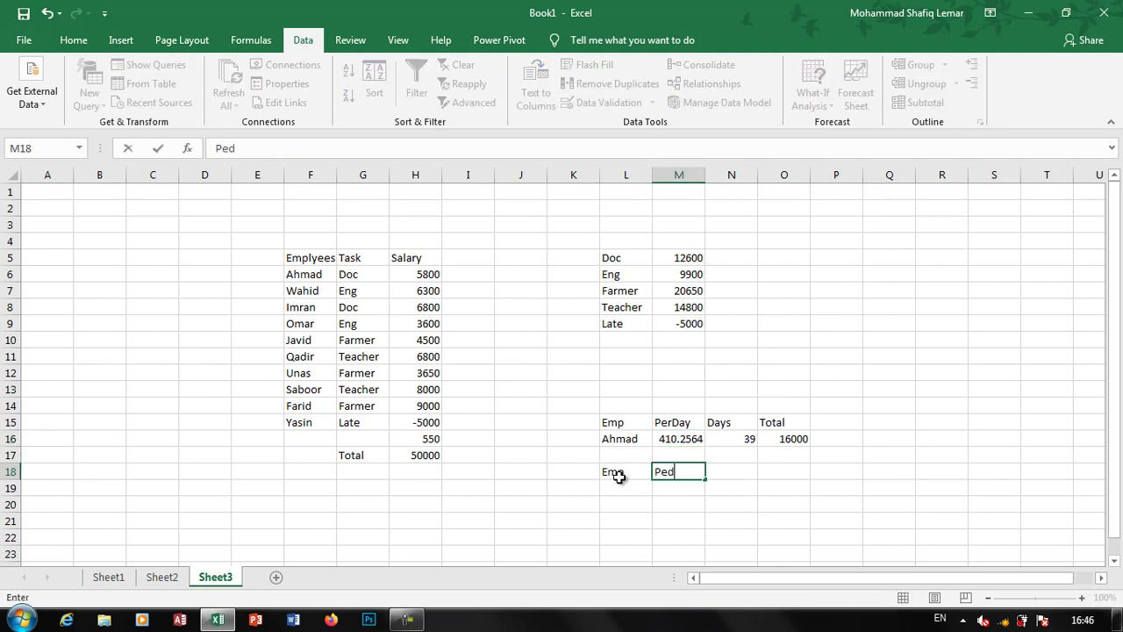
pyautogui.write('ay')
pyautogui.press('Tab')
pyautogui.write('Da')
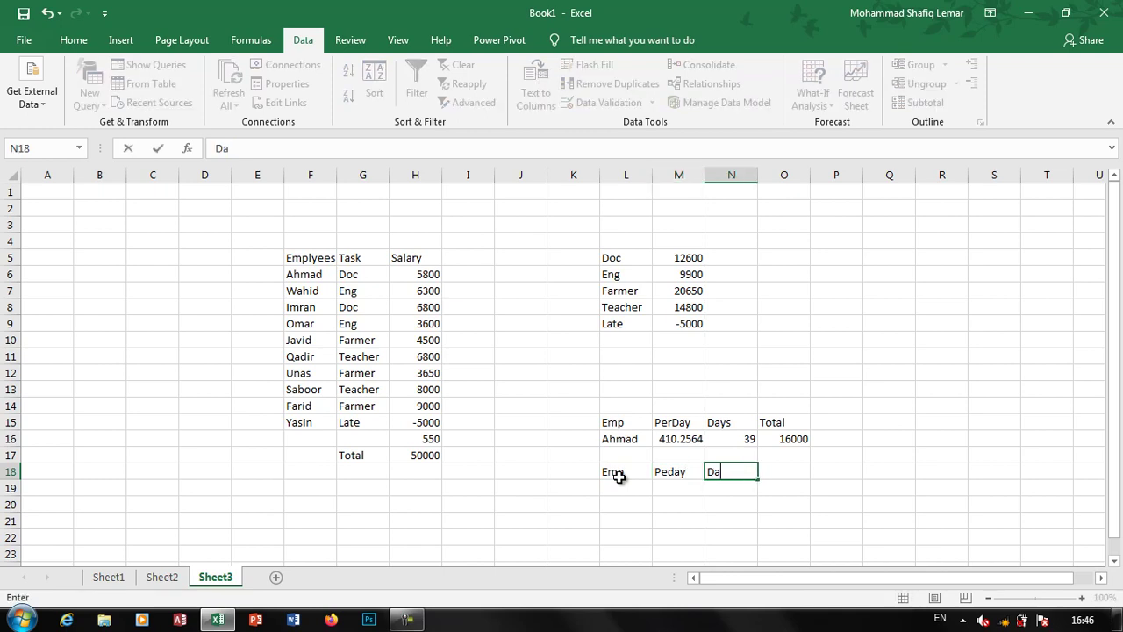
pyautogui.write('ys')
pyautogui.press('Tab')
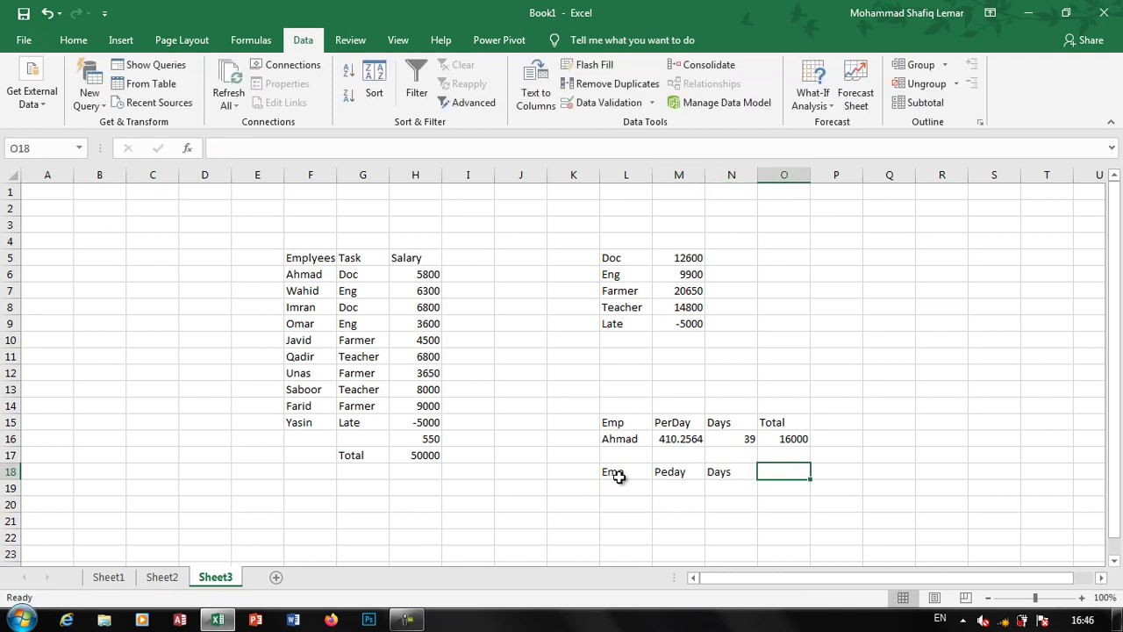
pyautogui.write('Total')
pyautogui.press('Return')
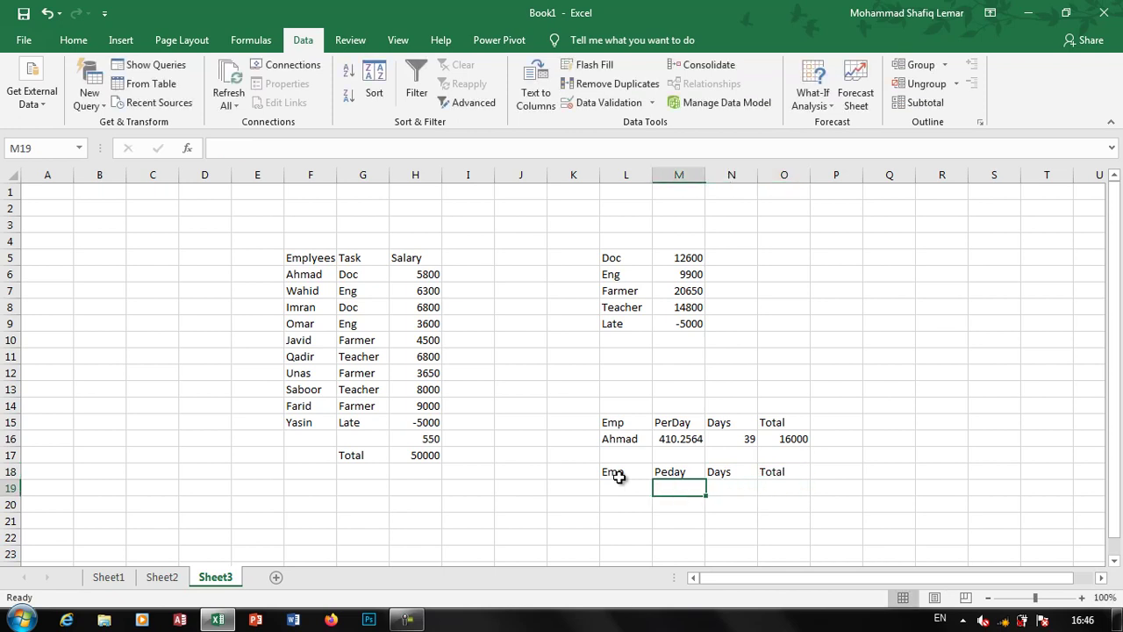
# Fill L19:N19 with 20 employees, 320 per day and 20 days
pyautogui.click(621, 484)
pyautogui.write('2')
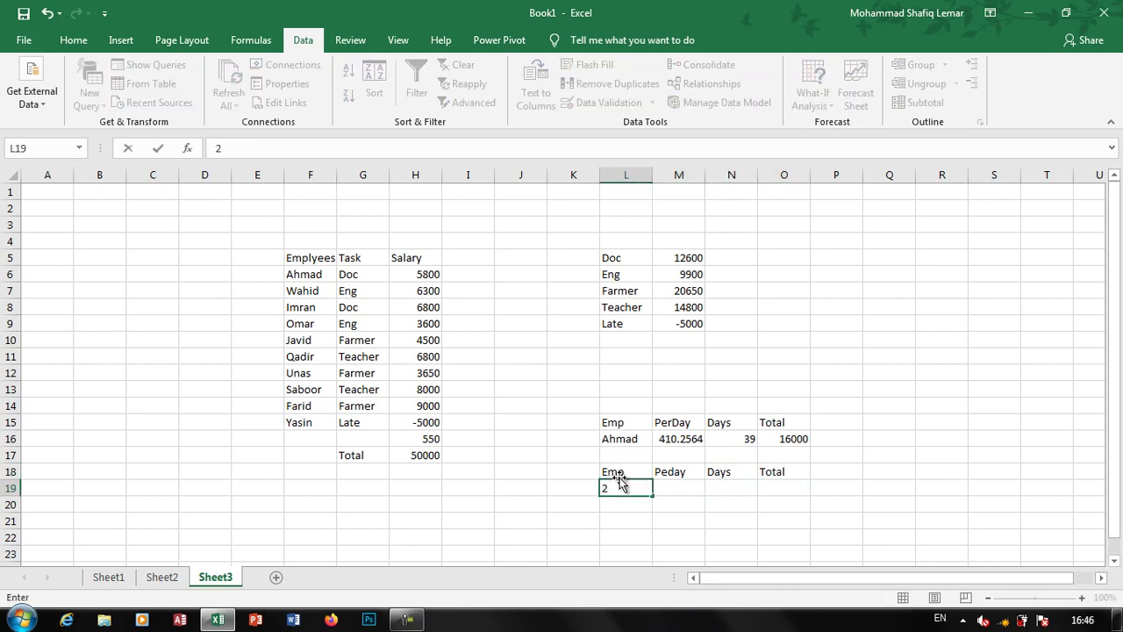
pyautogui.write('0')
pyautogui.press('Tab')
pyautogui.write('3')
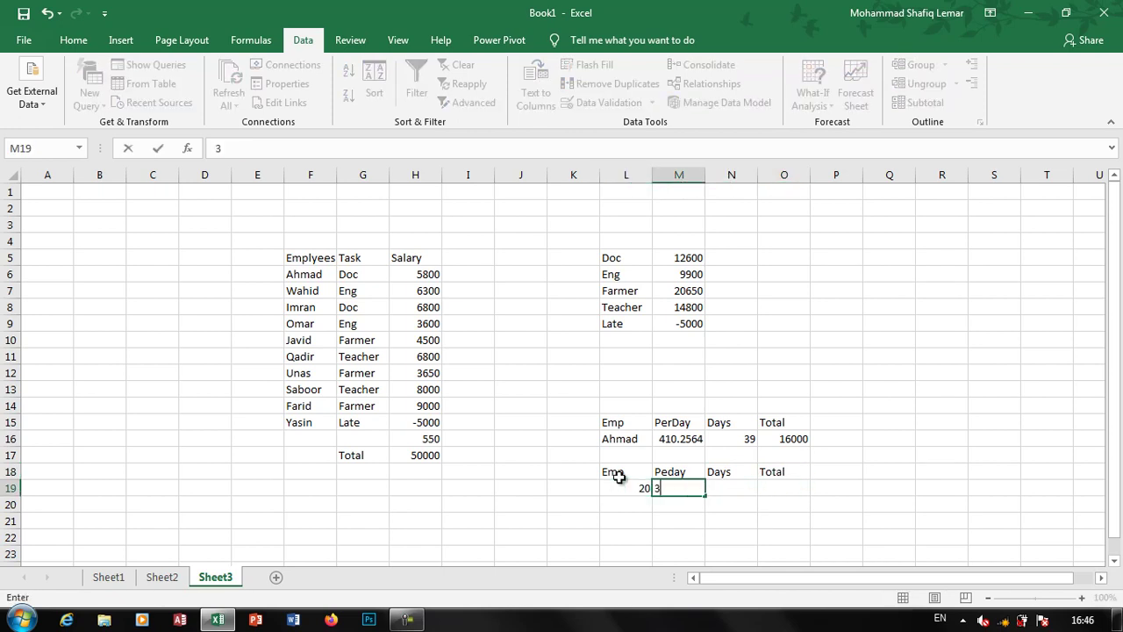
pyautogui.write('20')
pyautogui.press('Tab')
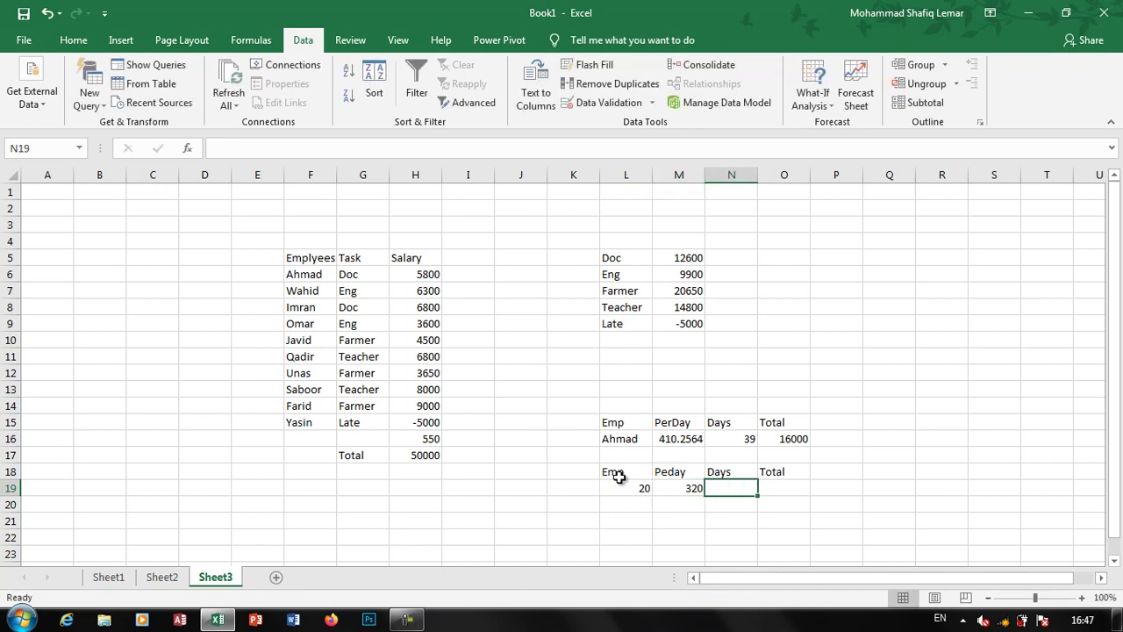
pyautogui.write('20')
pyautogui.press('Tab')
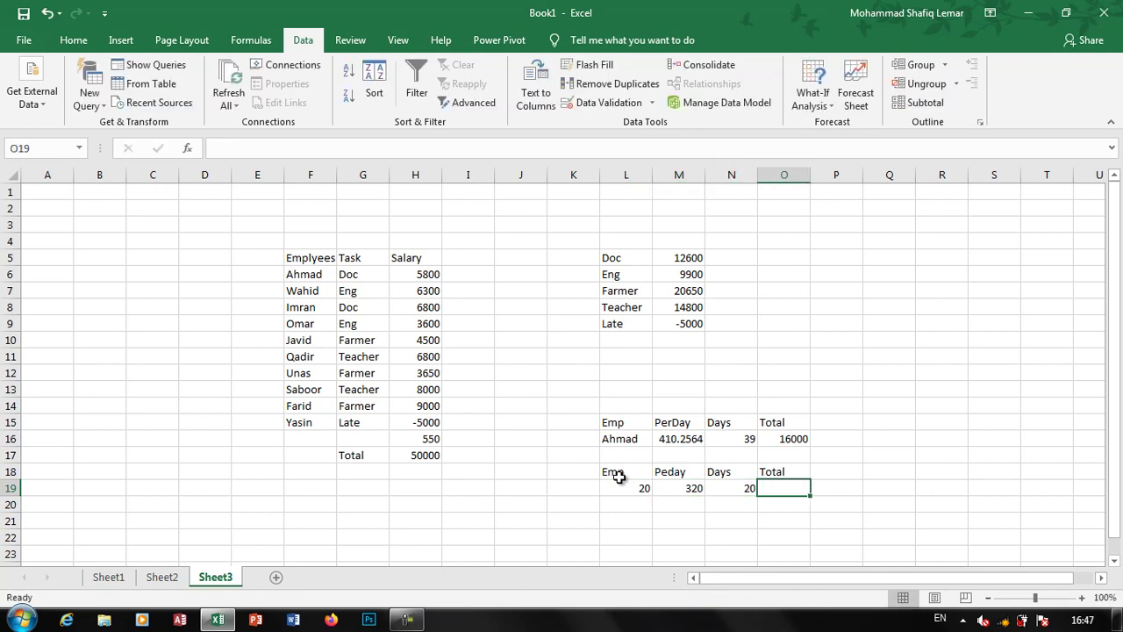
# Enter =N19*M19*L19 in O19 for a Total of 128000
pyautogui.write('=')
pyautogui.press('Left')
pyautogui.write('*')
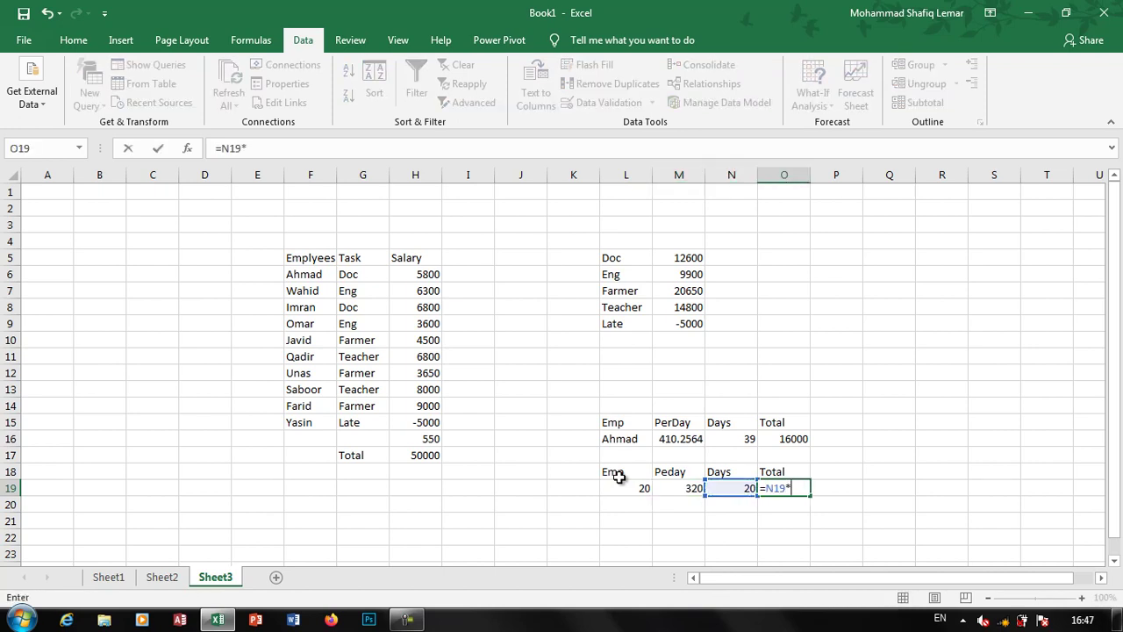
pyautogui.press('Left')
pyautogui.press('Left')
pyautogui.write('*')
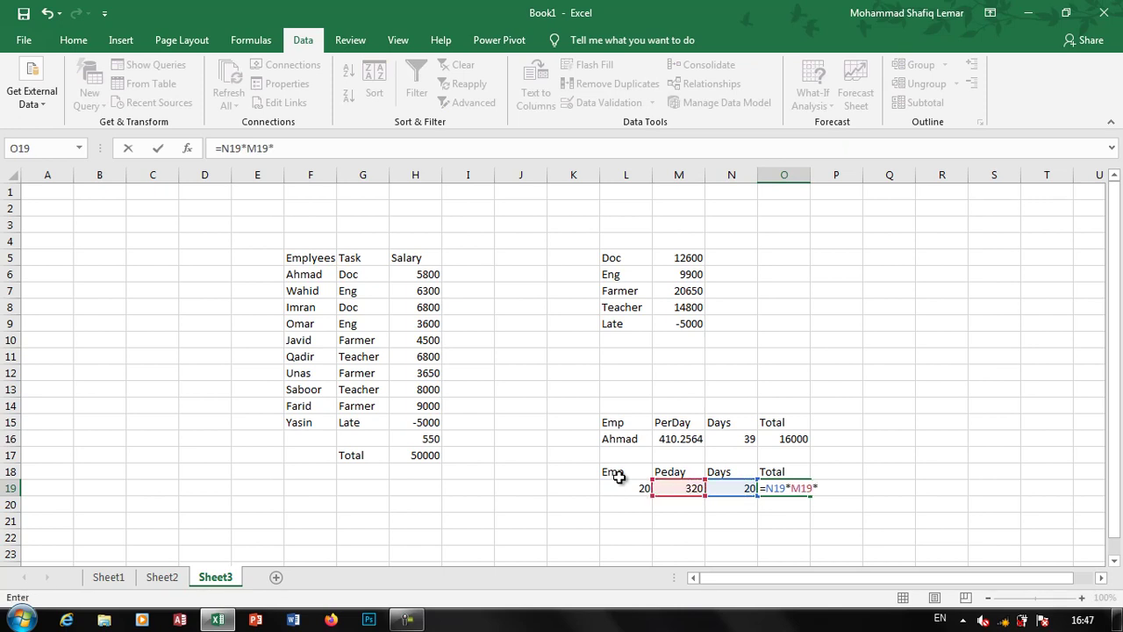
pyautogui.press('Left')
pyautogui.press('Left')
pyautogui.press('Left')
pyautogui.hotkey('ctrl', 'Return')
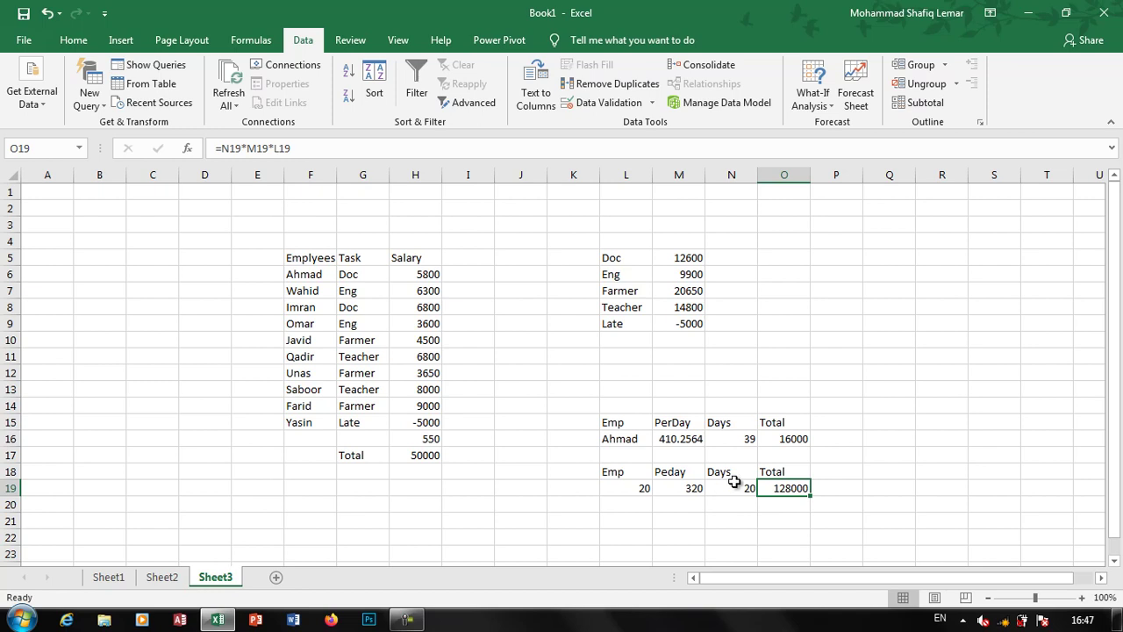
# Goal Seek O19 to 150000 by changing L19, setting Emp to 23.4375
pyautogui.click(634, 489)
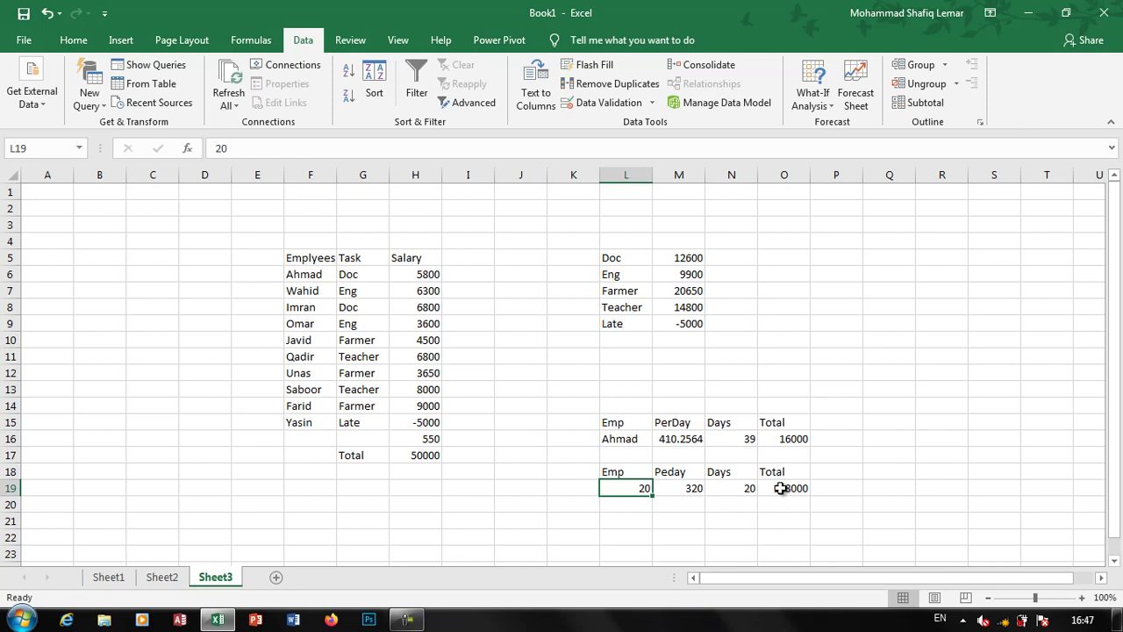
pyautogui.click(825, 105)
pyautogui.click(834, 144)
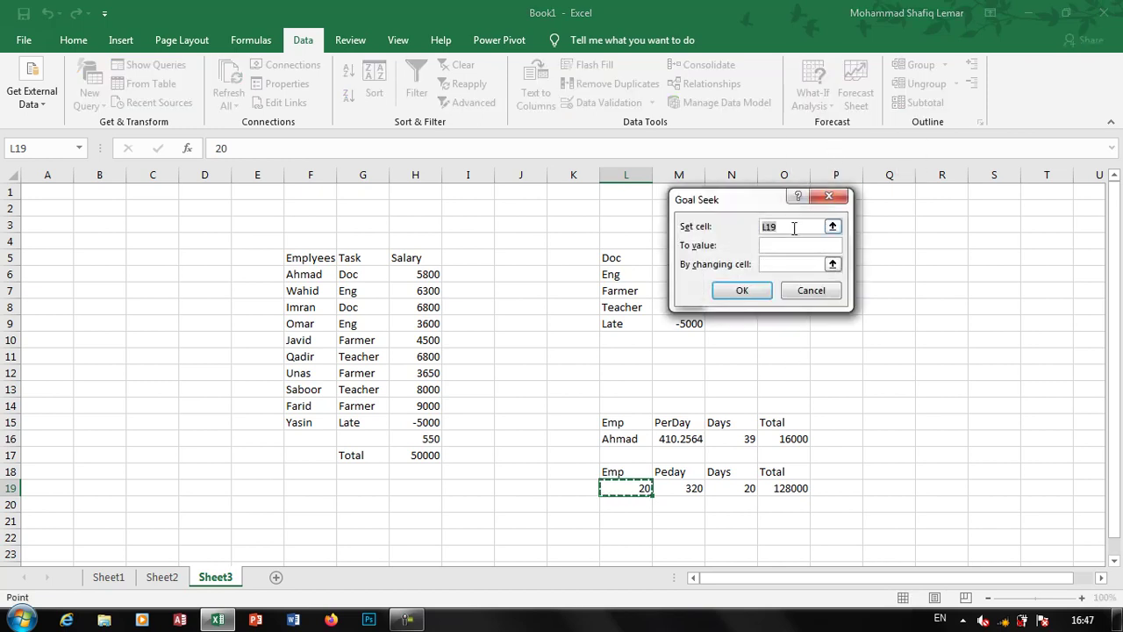
pyautogui.click(787, 488)
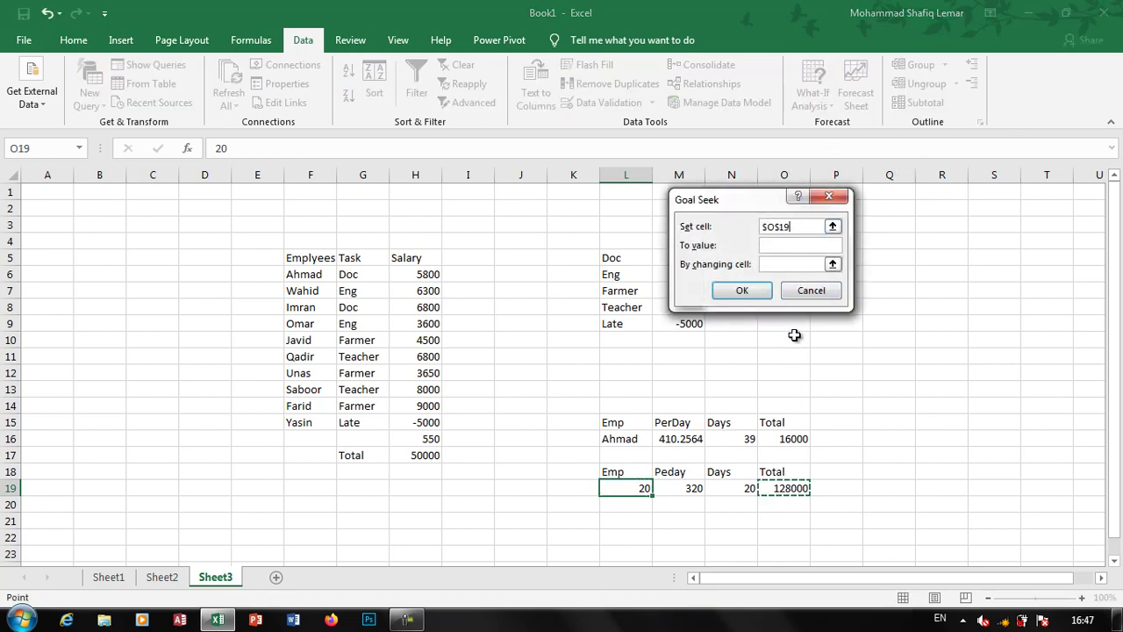
pyautogui.click(779, 248)
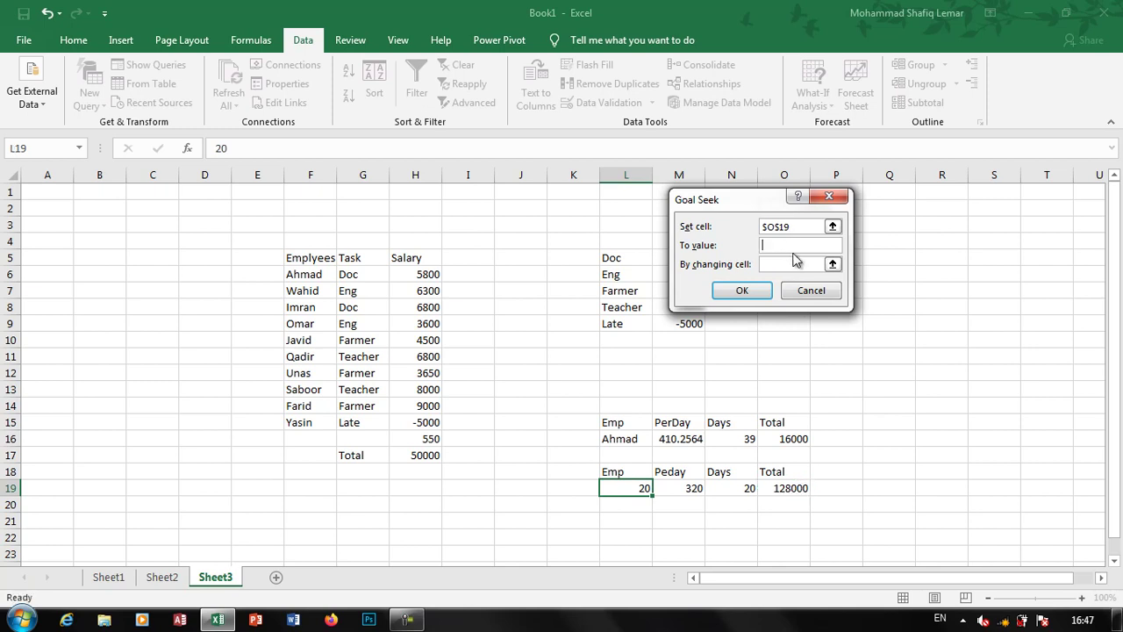
pyautogui.write('150000')
pyautogui.click(794, 261)
pyautogui.click(632, 488)
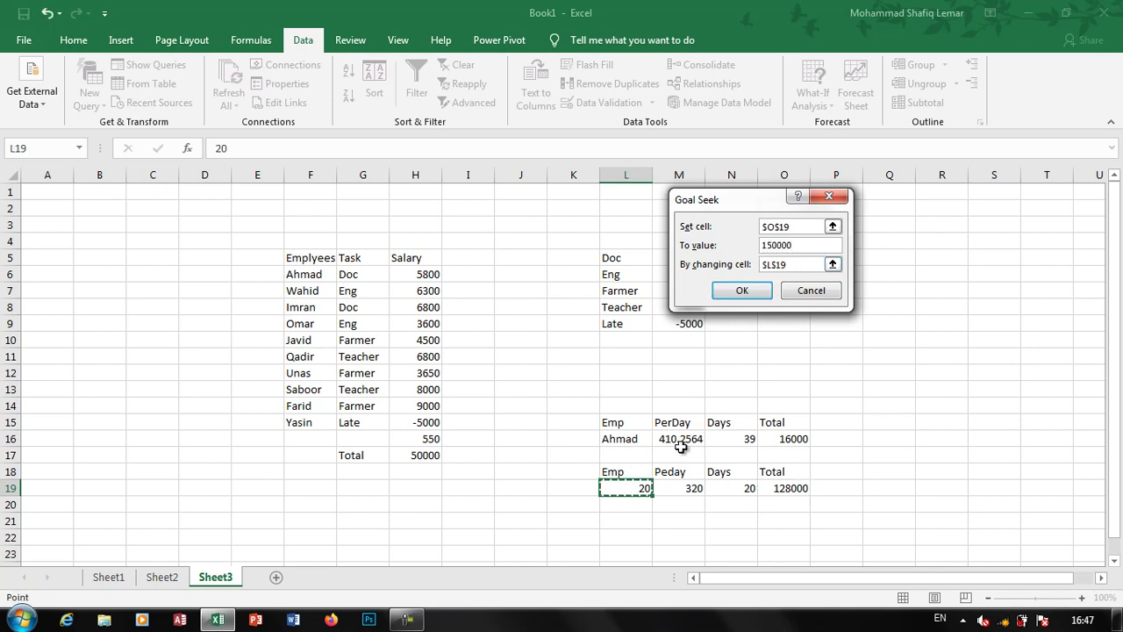
pyautogui.click(741, 290)
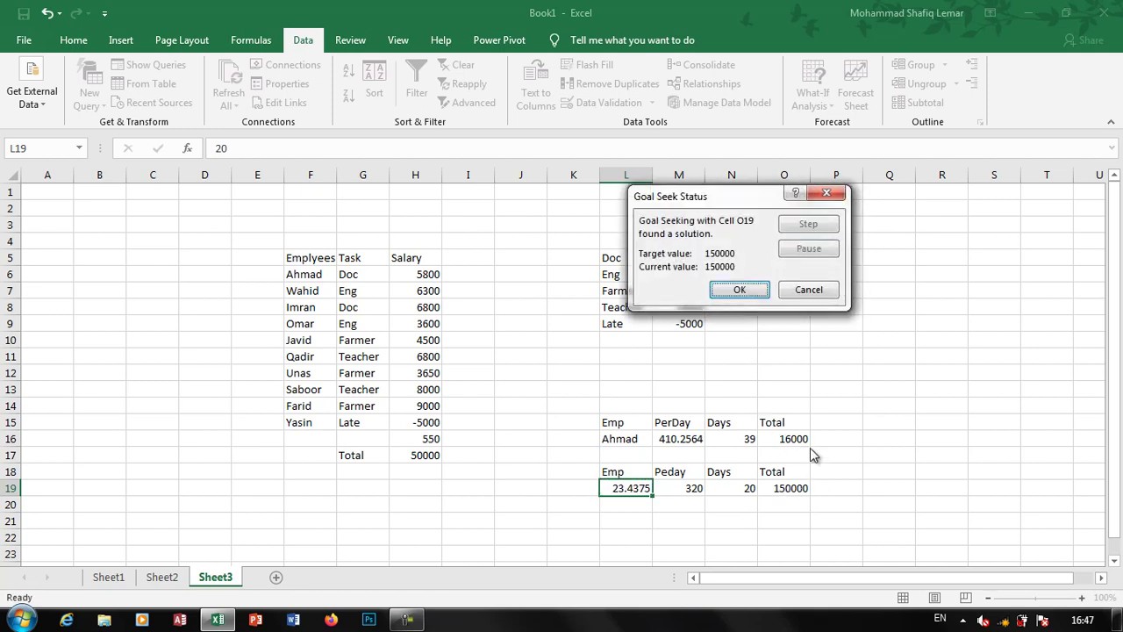
pyautogui.click(741, 290)
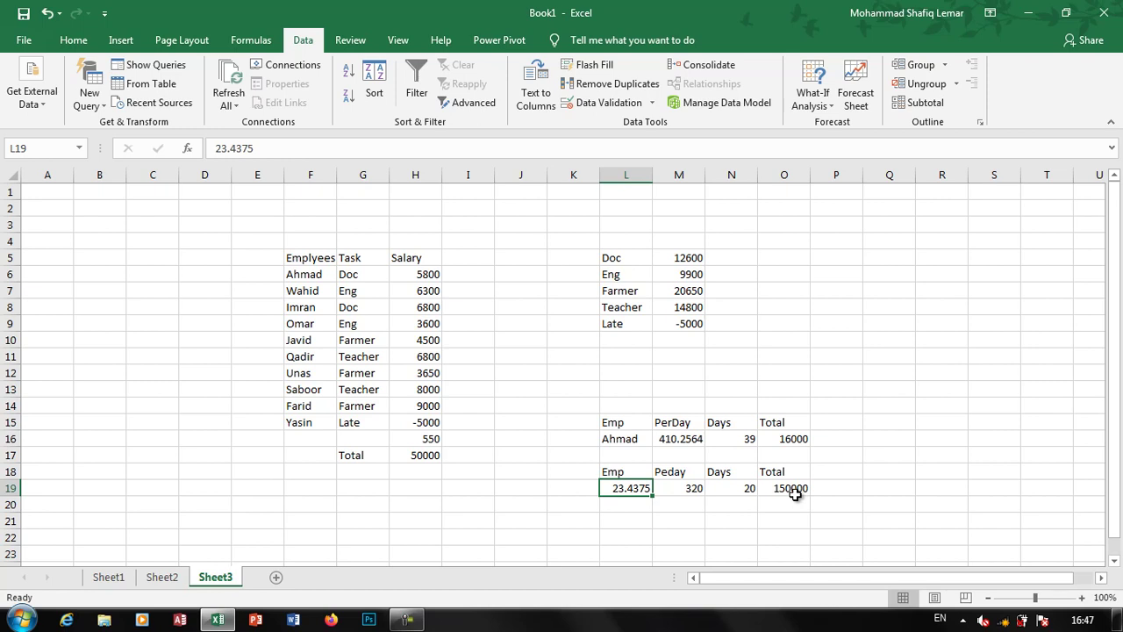
# Open the Data tab's What-If Analysis menu again
pyautogui.click(819, 117)
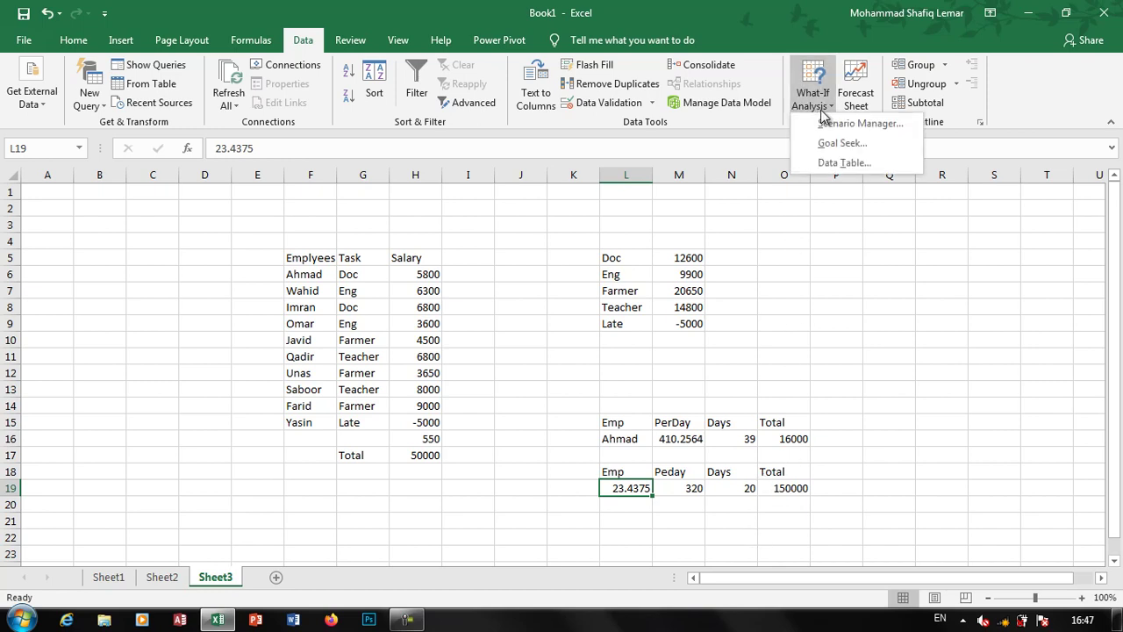